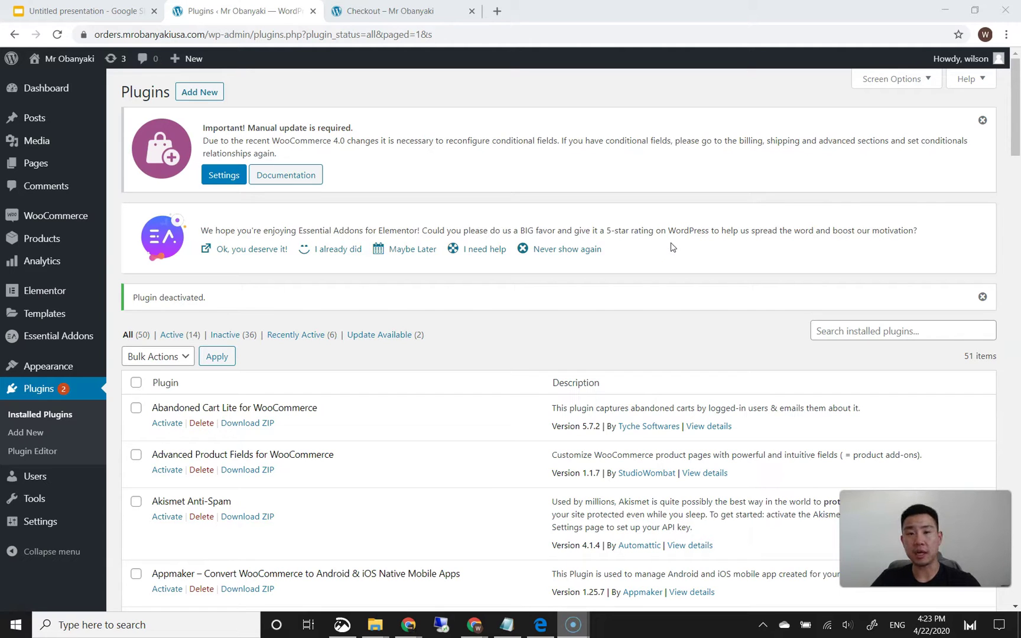
# - Scroll the Installed Plugins list down toward Delivery Date & Time for WooCommerce
pyautogui.click(665, 96)
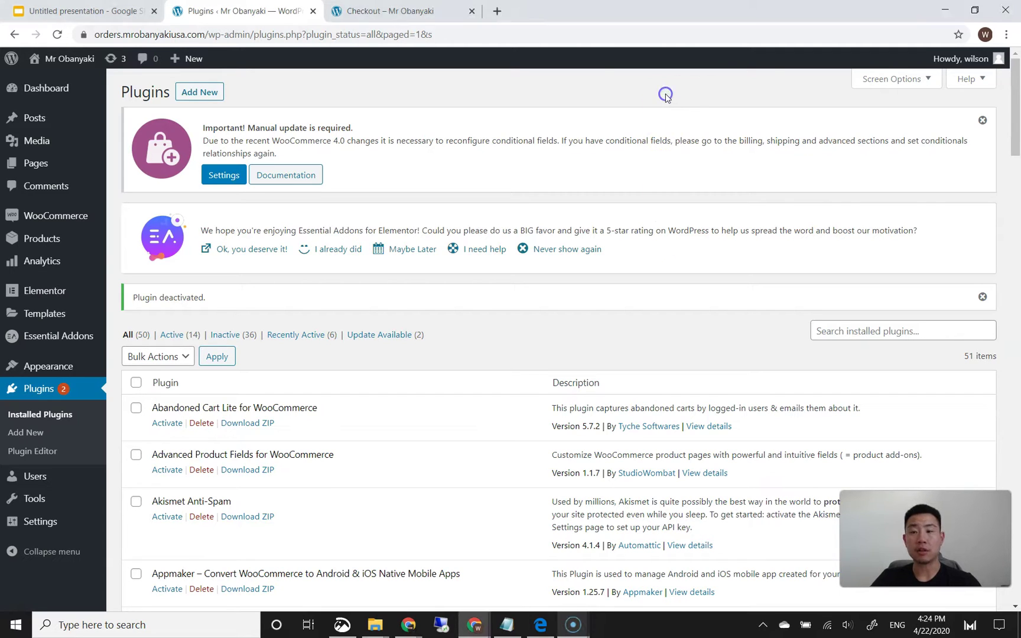
pyautogui.click(665, 95)
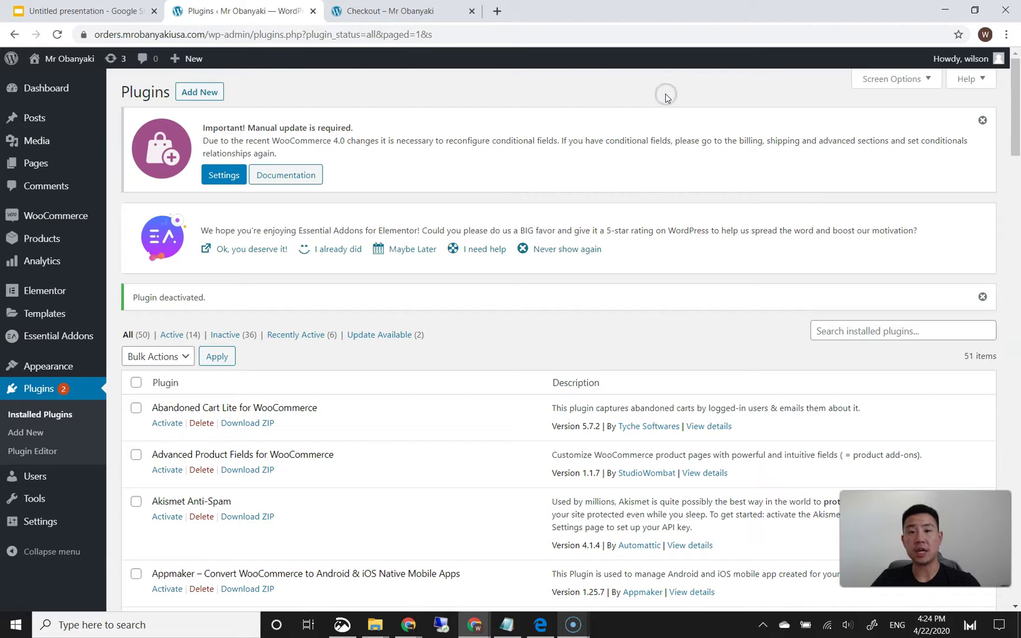
pyautogui.click(665, 95)
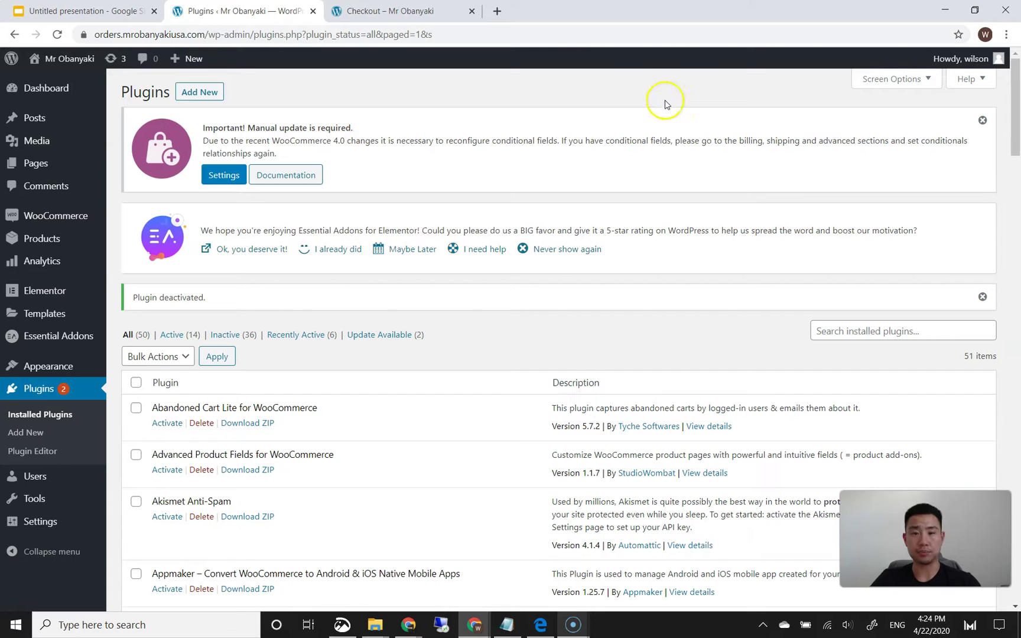
pyautogui.click(671, 96)
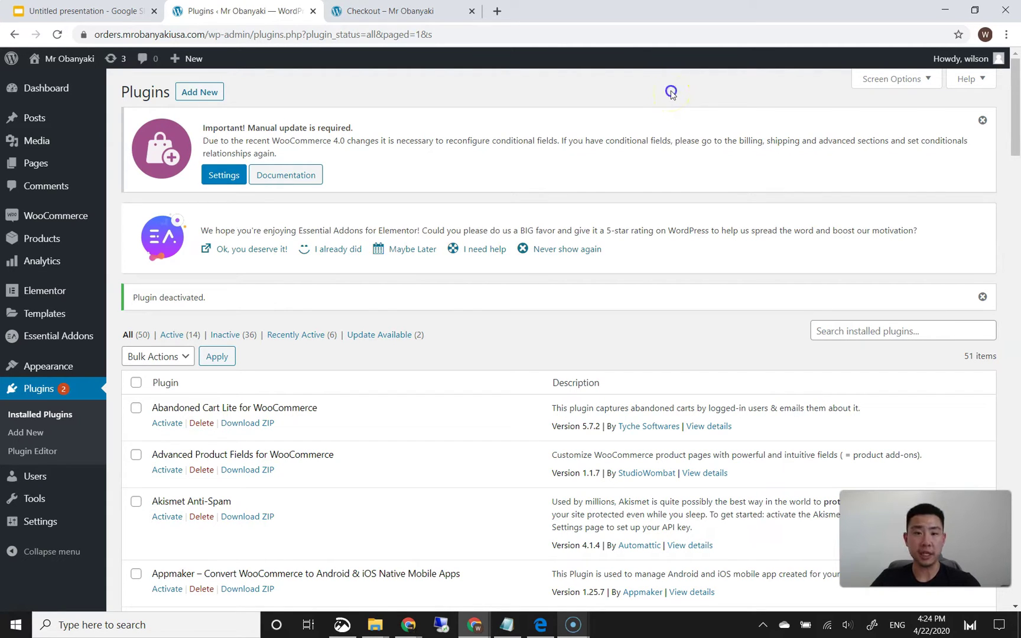
pyautogui.moveTo(1014, 97); pyautogui.dragTo(1014, 96)
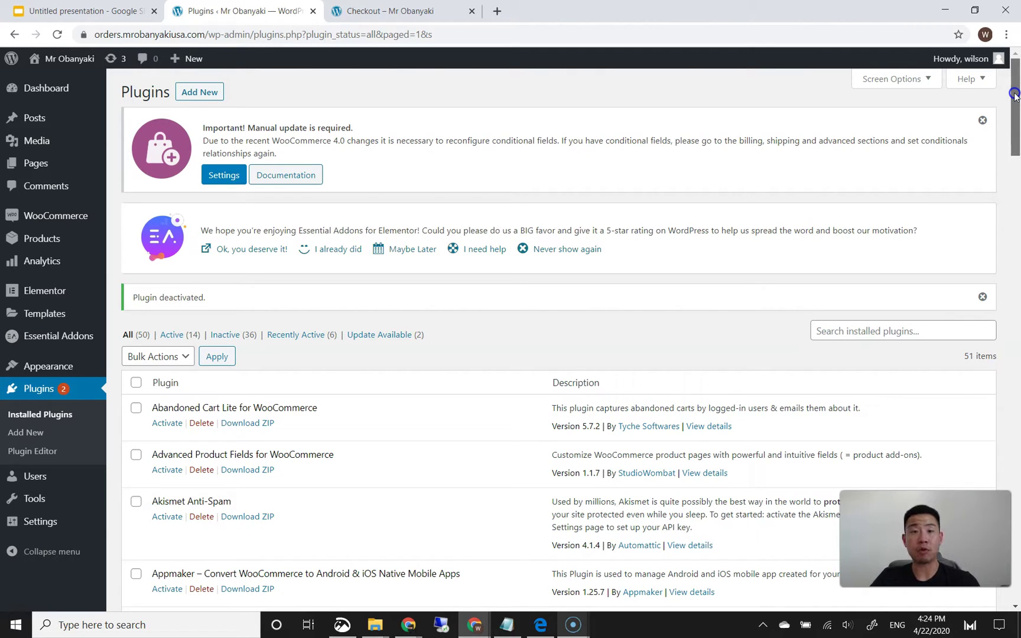
pyautogui.moveTo(1013, 95); pyautogui.dragTo(1008, 185)
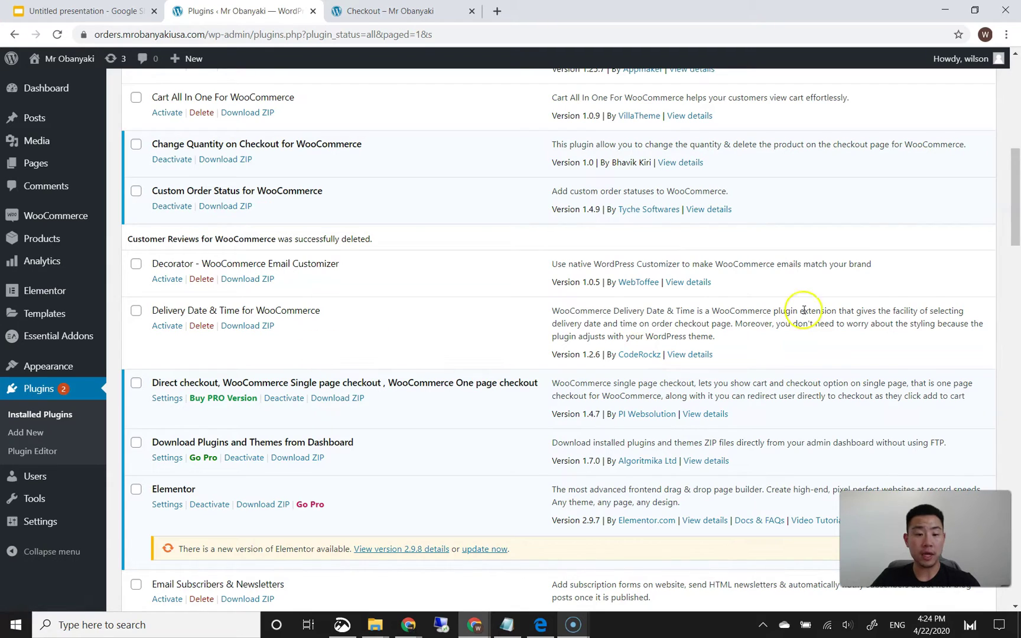
pyautogui.moveTo(1005, 237)
pyautogui.mouseDown()
pyautogui.moveTo(993, 581)
pyautogui.moveTo(996, 183)
pyautogui.moveTo(993, 218)
pyautogui.mouseUp()
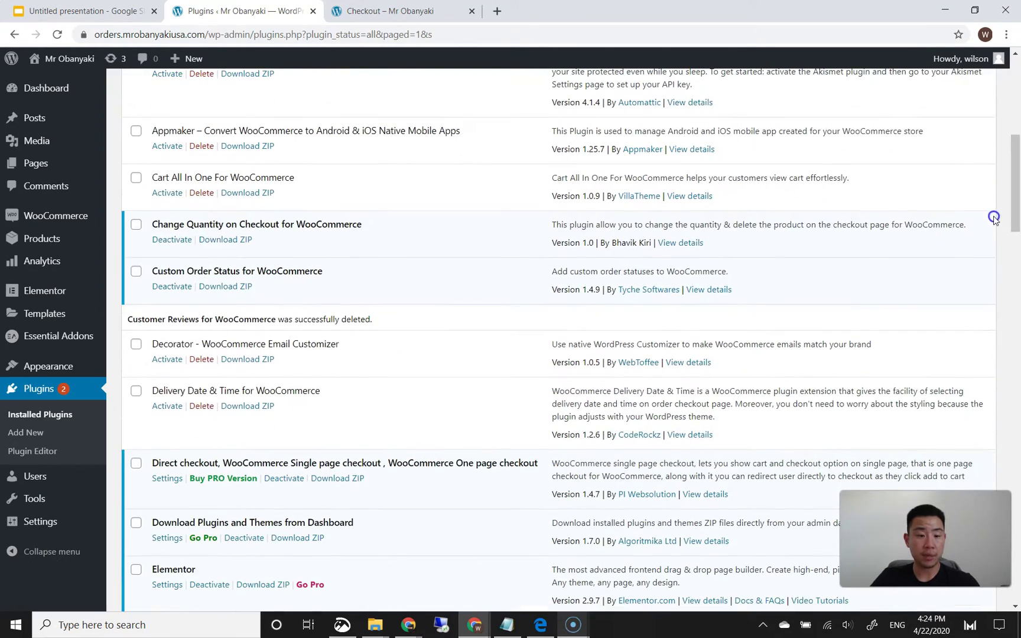
# - Activate Delivery Date & Time for WooCommerce and open its Woo Delivery settings page
pyautogui.click(167, 406)
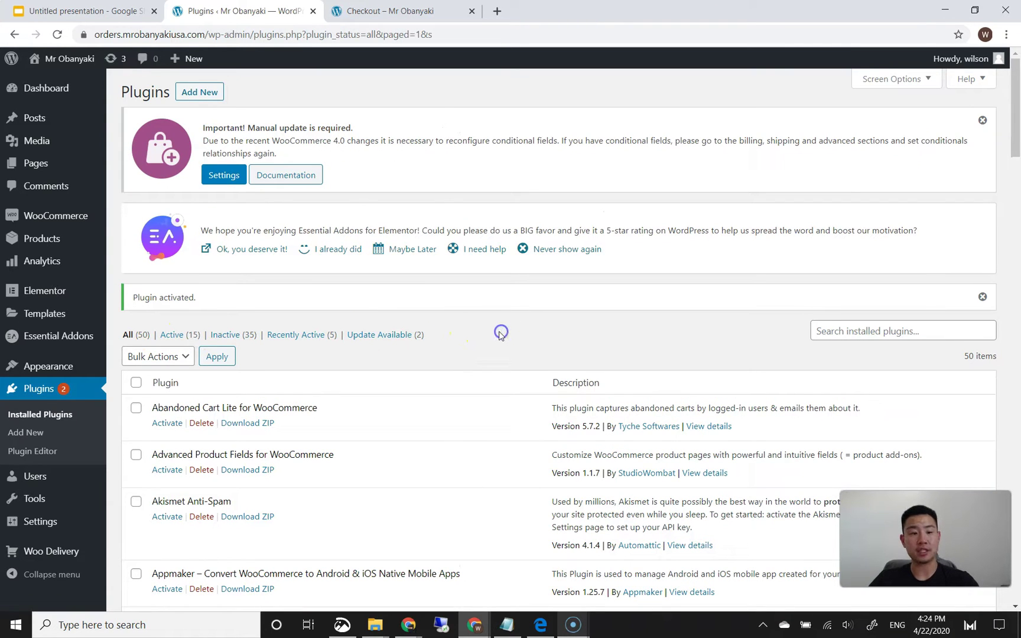
pyautogui.click(65, 551)
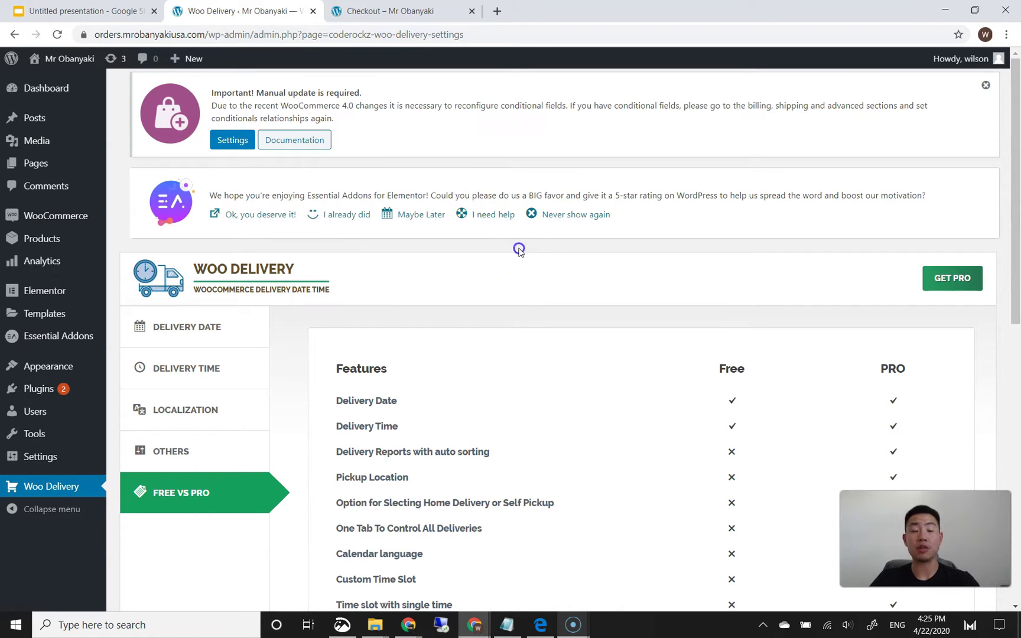
pyautogui.scroll(-2, 473, 307)
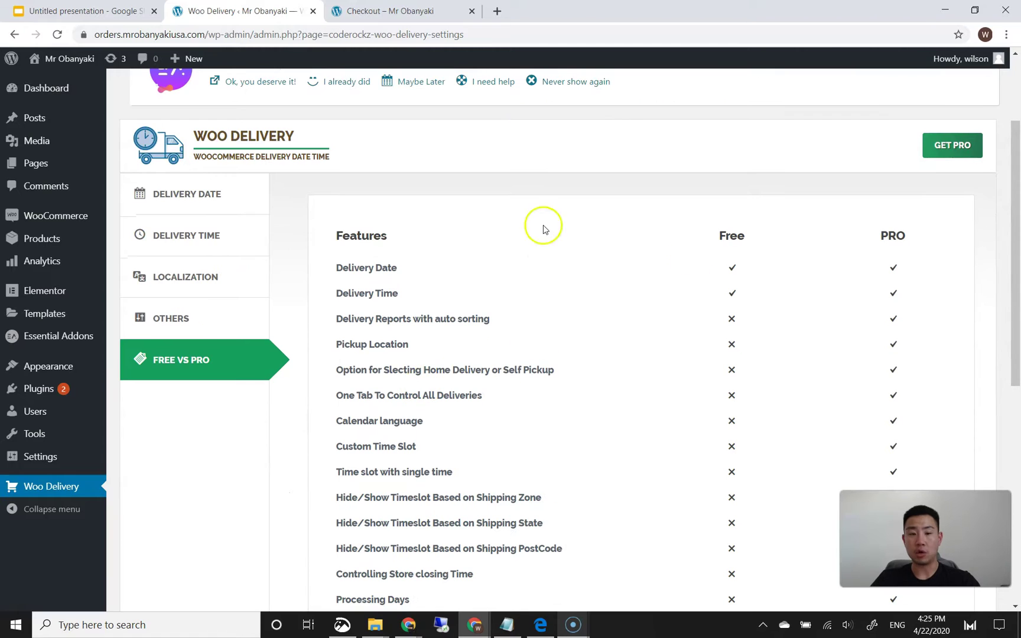
pyautogui.click(190, 204)
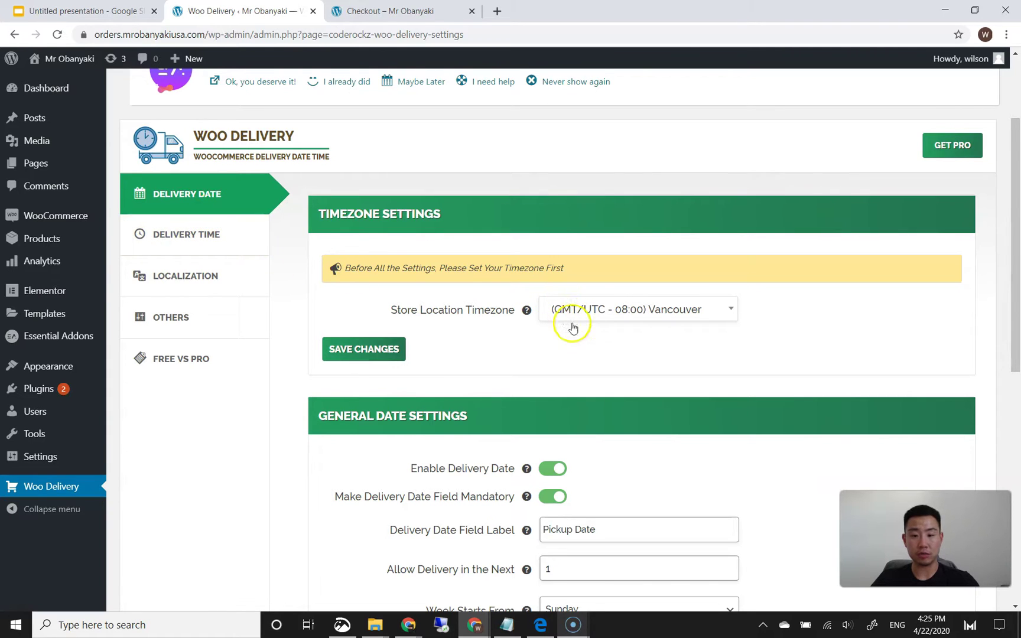
pyautogui.scroll(-1, 573, 307)
pyautogui.scroll(-2, 578, 269)
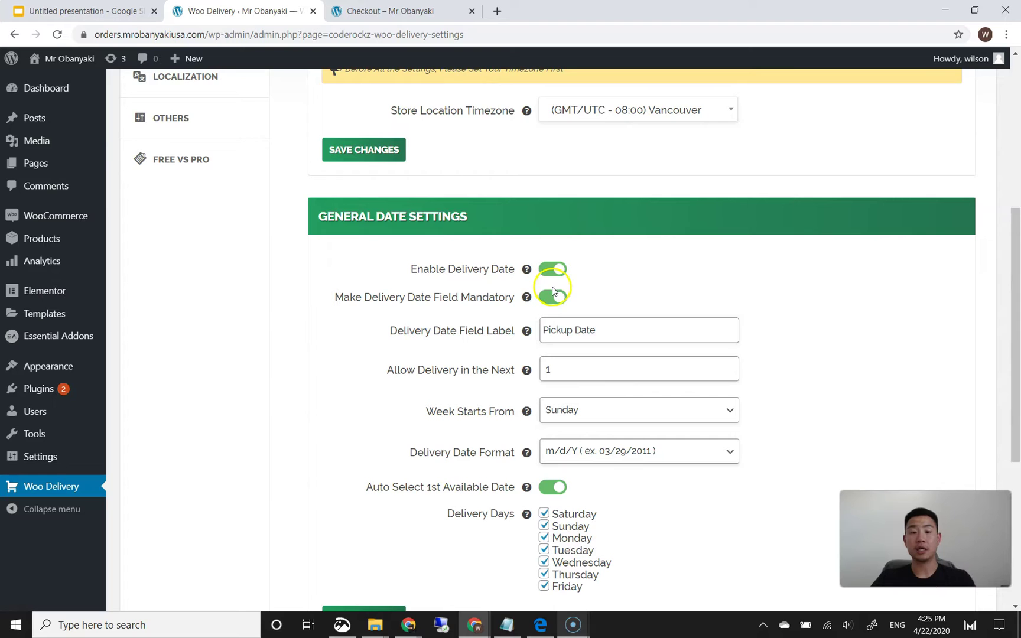
pyautogui.scroll(-1, 568, 307)
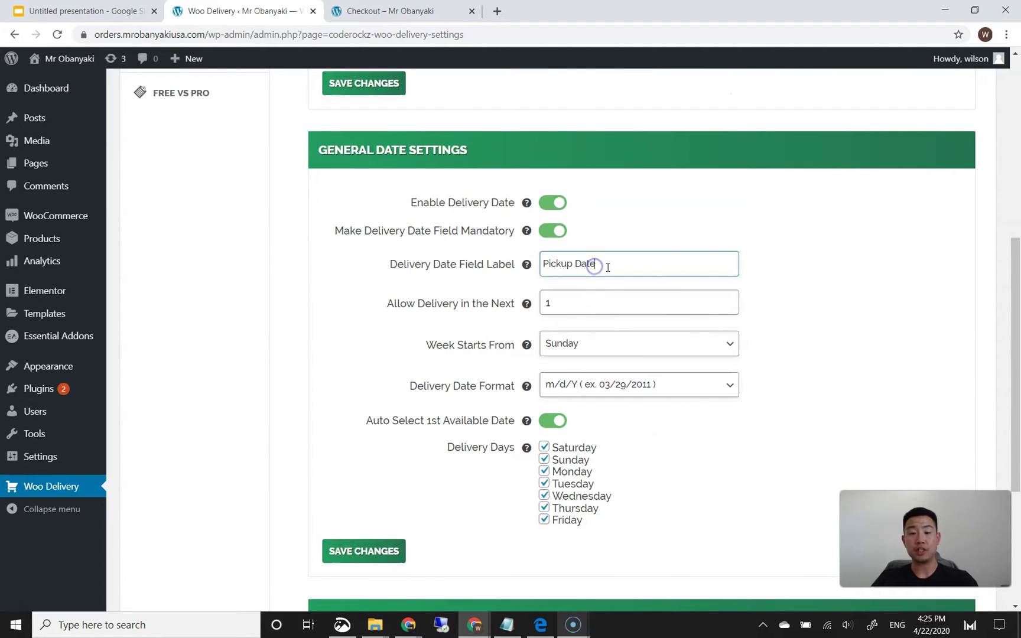
pyautogui.moveTo(597, 264); pyautogui.dragTo(541, 270)
pyautogui.click(568, 268)
pyautogui.moveTo(528, 266)
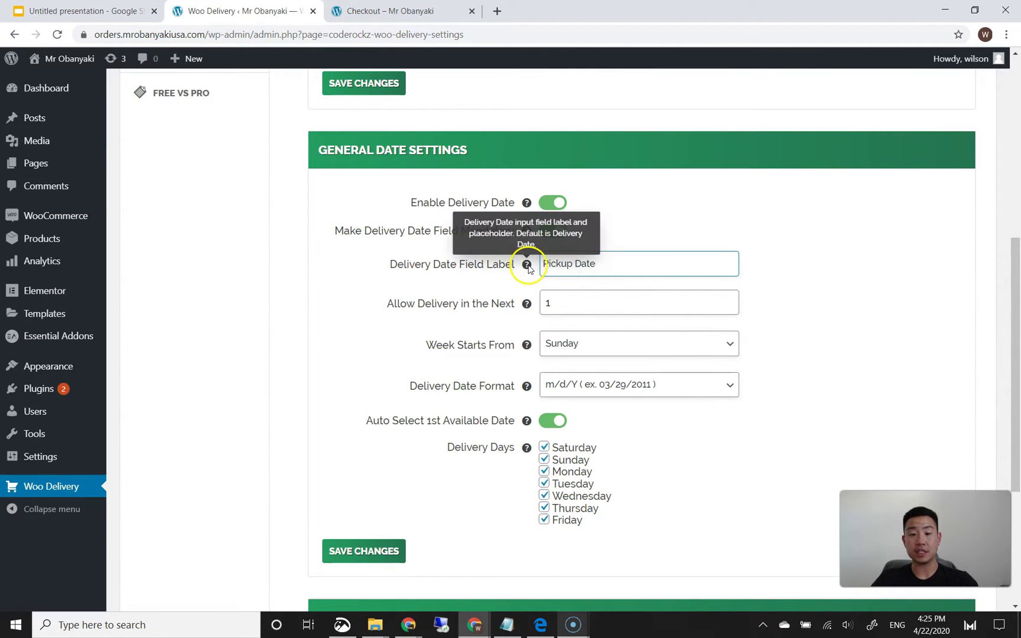
pyautogui.click(578, 266)
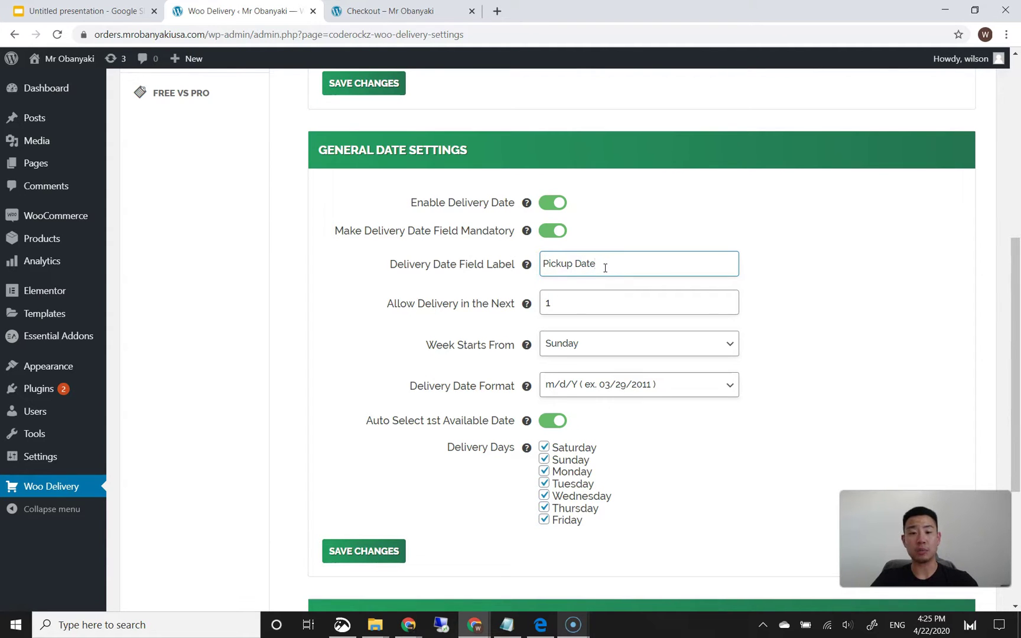
pyautogui.click(597, 299)
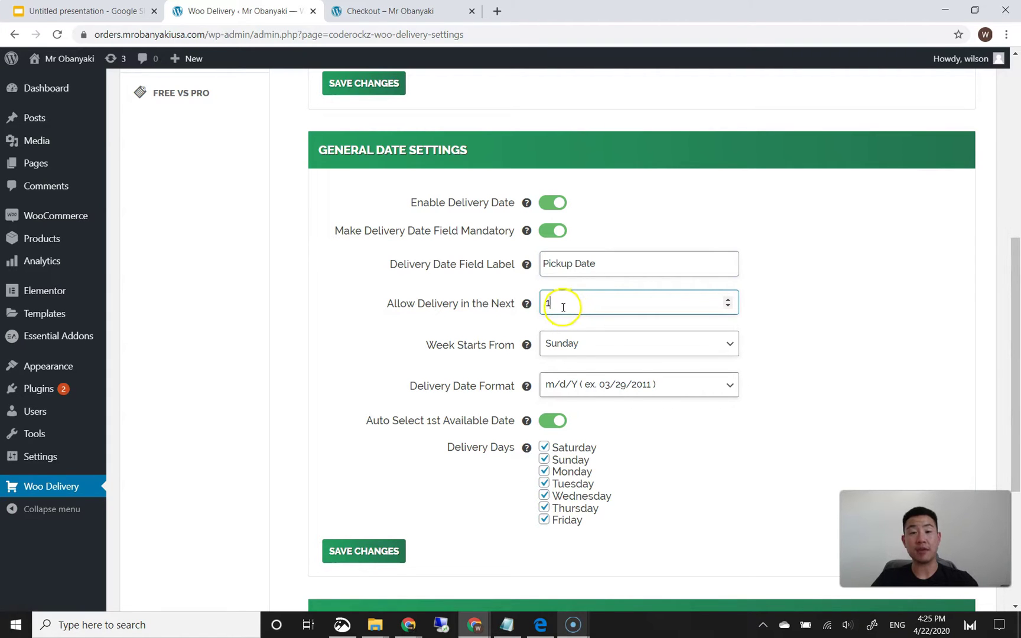
pyautogui.scroll(-1, 641, 355)
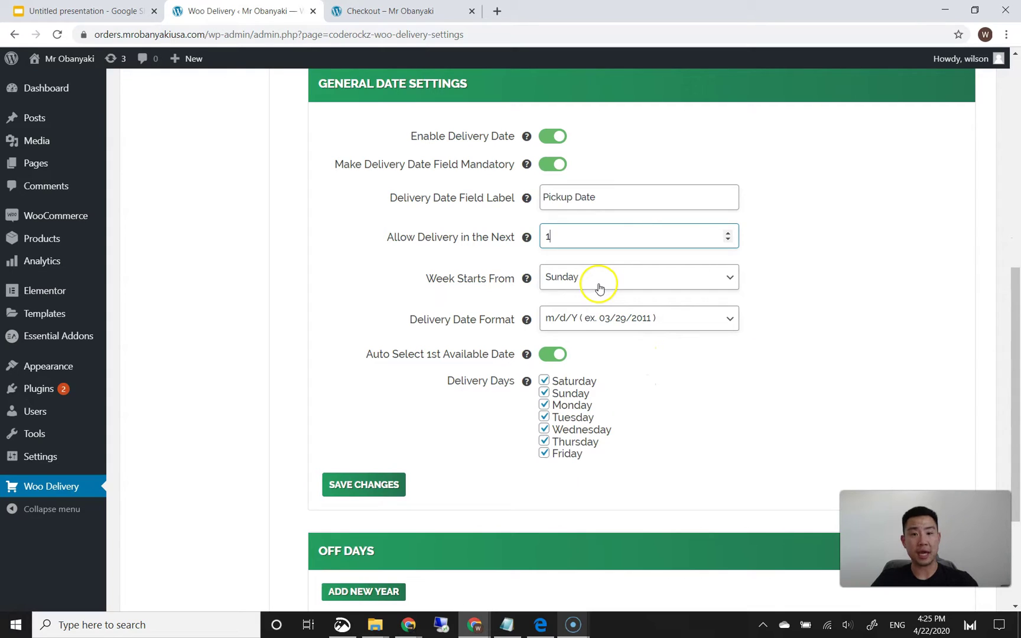
pyautogui.click(598, 288)
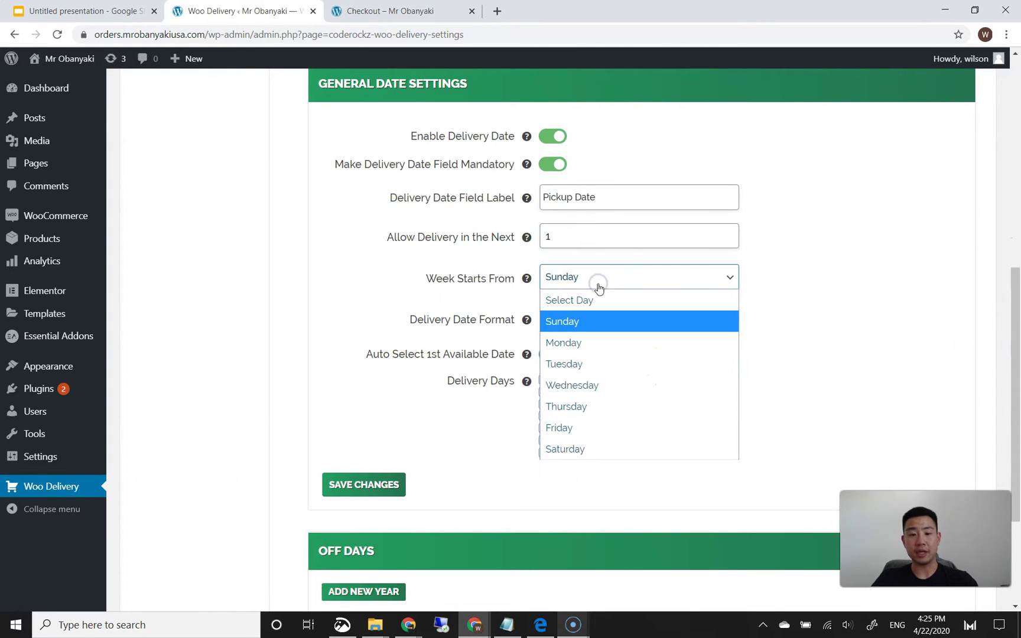
pyautogui.click(782, 288)
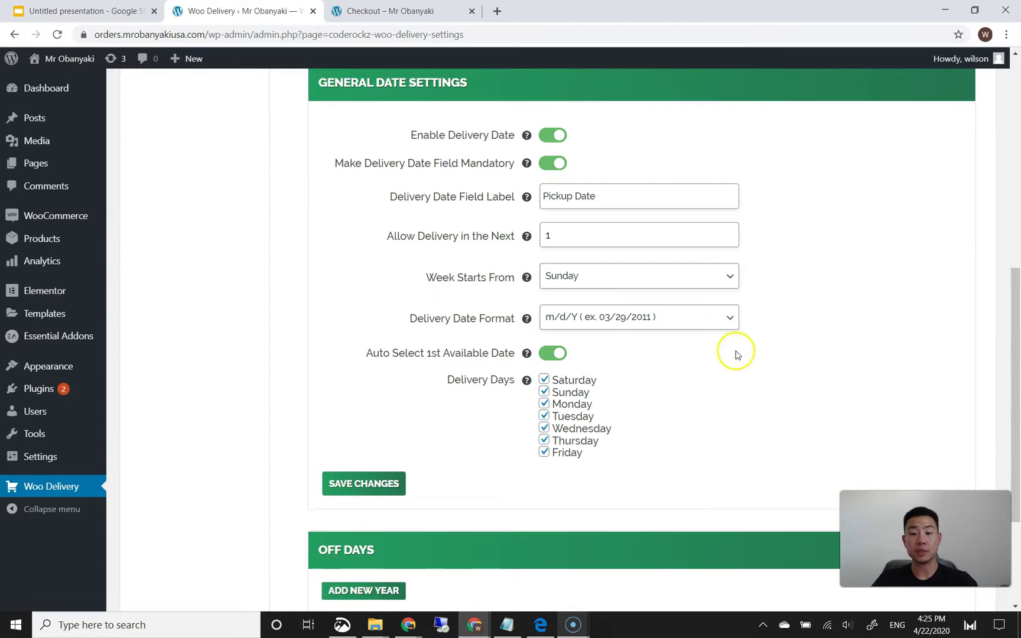
pyautogui.scroll(-1, 734, 351)
pyautogui.click(654, 254)
pyautogui.click(781, 278)
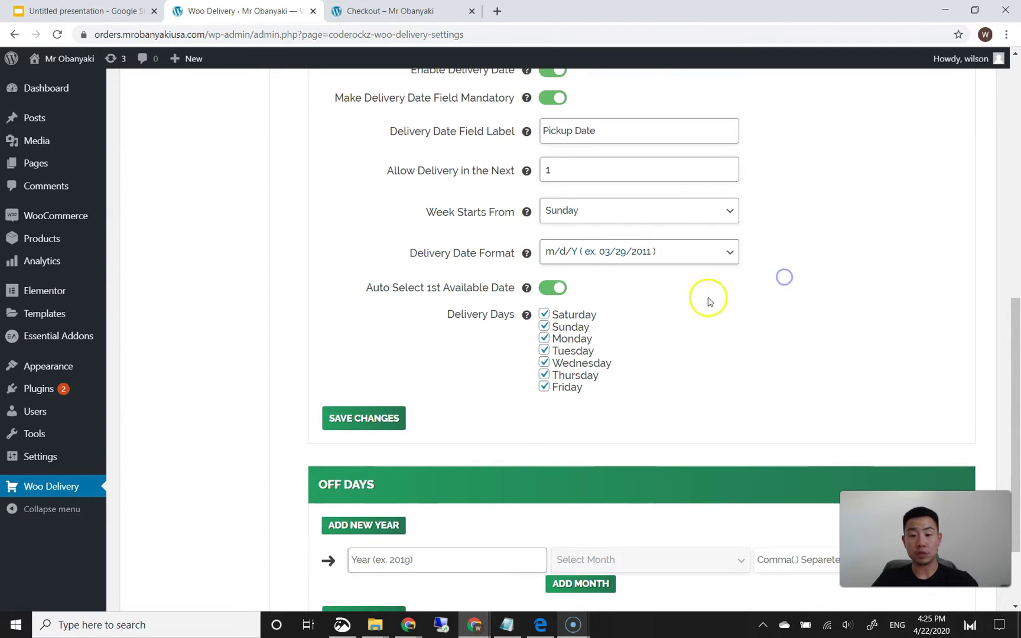
pyautogui.scroll(-1, 701, 301)
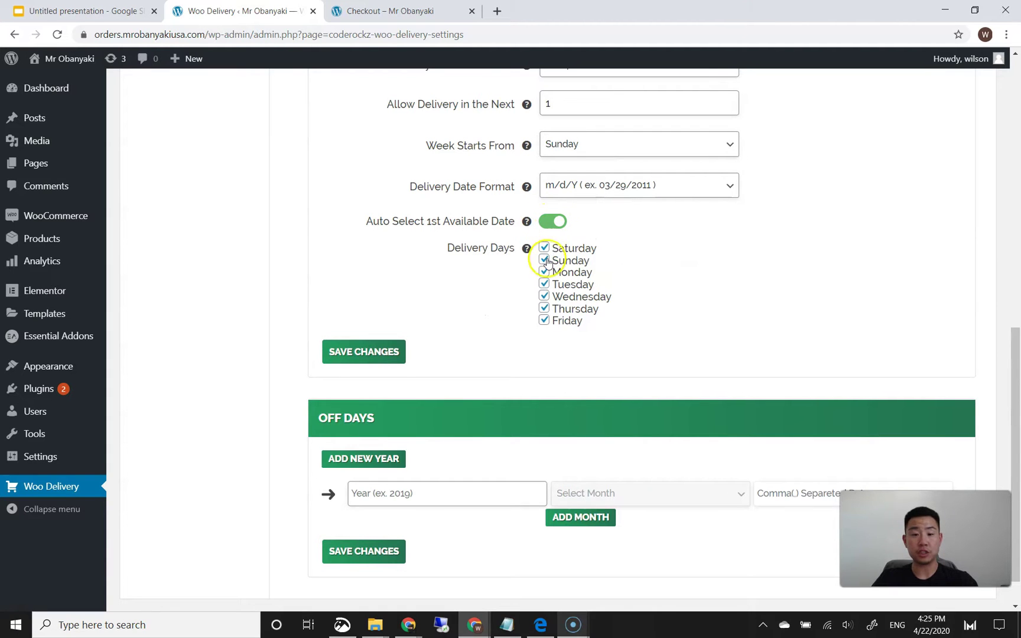
pyautogui.click(483, 349)
pyautogui.scroll(-1, 475, 354)
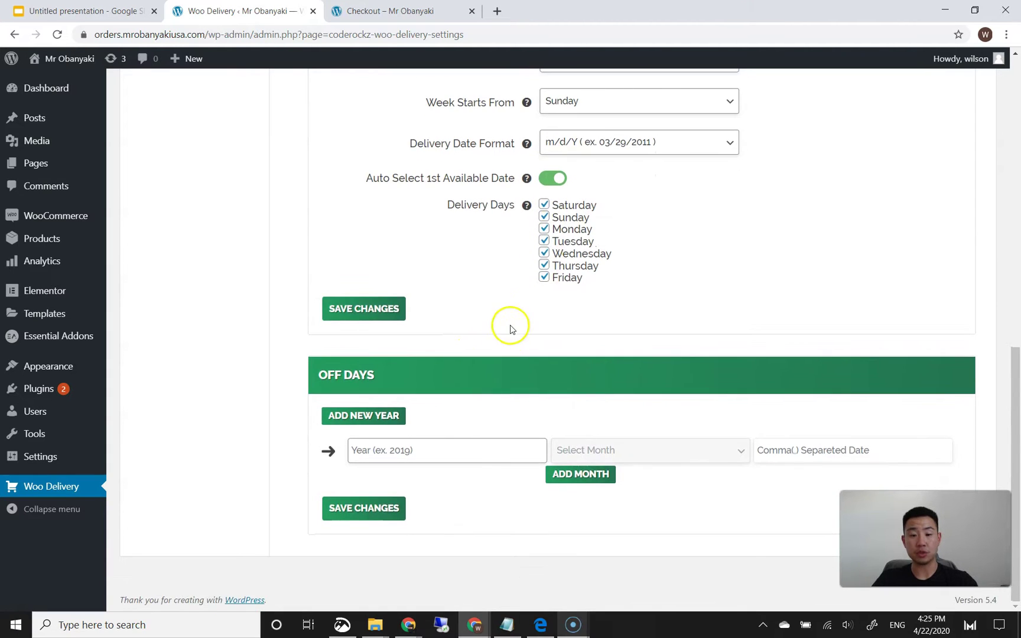
pyautogui.scroll(8, 508, 326)
pyautogui.scroll(-2, 487, 327)
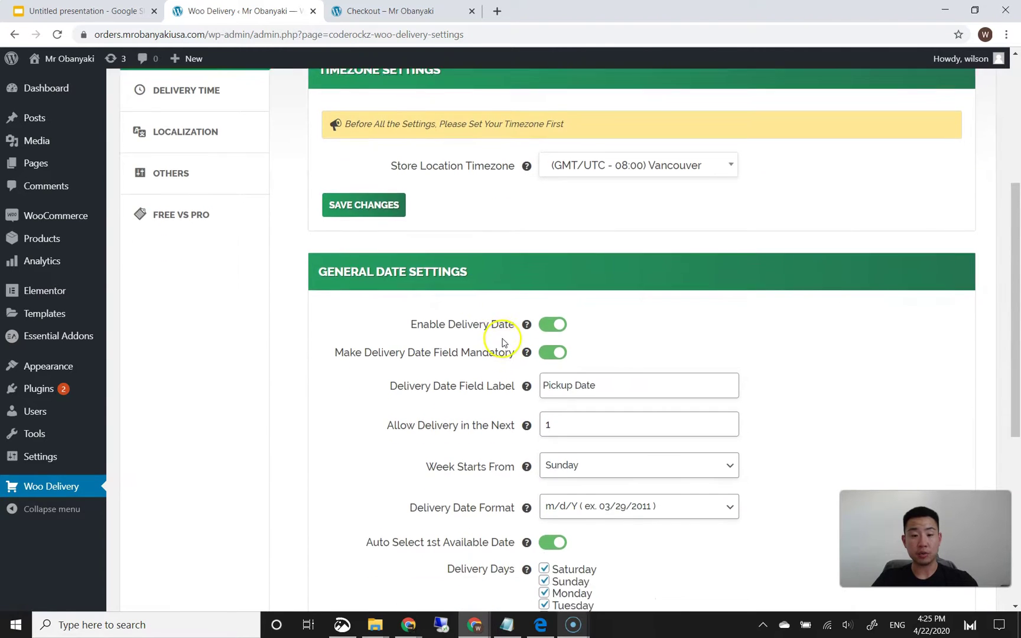
pyautogui.scroll(-2, 499, 307)
pyautogui.scroll(4, 485, 296)
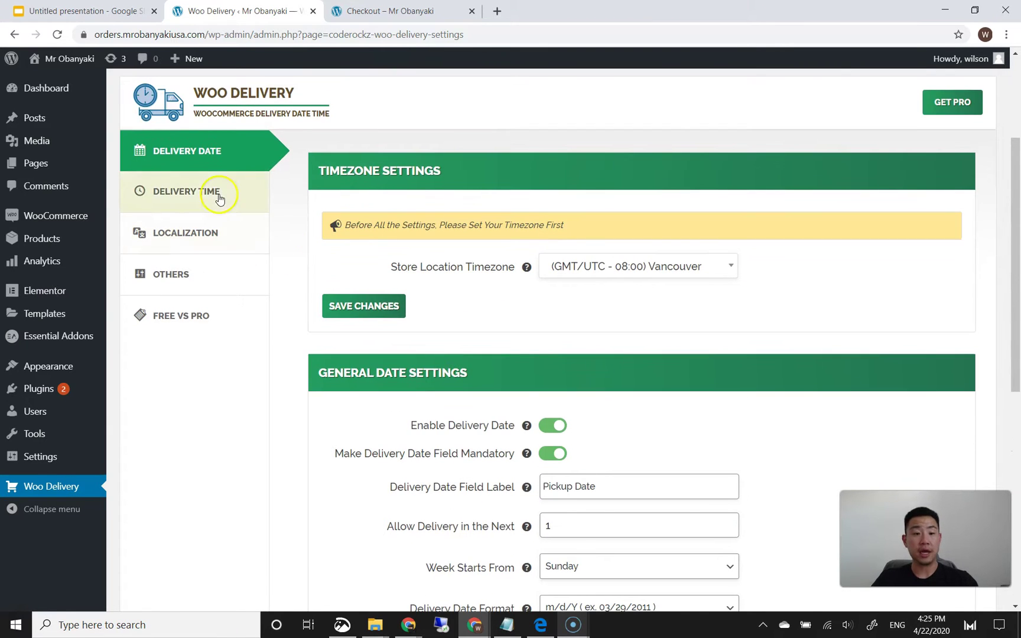
# - Review the Pickup Time label and the 11:30 AM–08:00 PM slot hours, leaving them unchanged
pyautogui.click(219, 198)
pyautogui.scroll(-2, 389, 296)
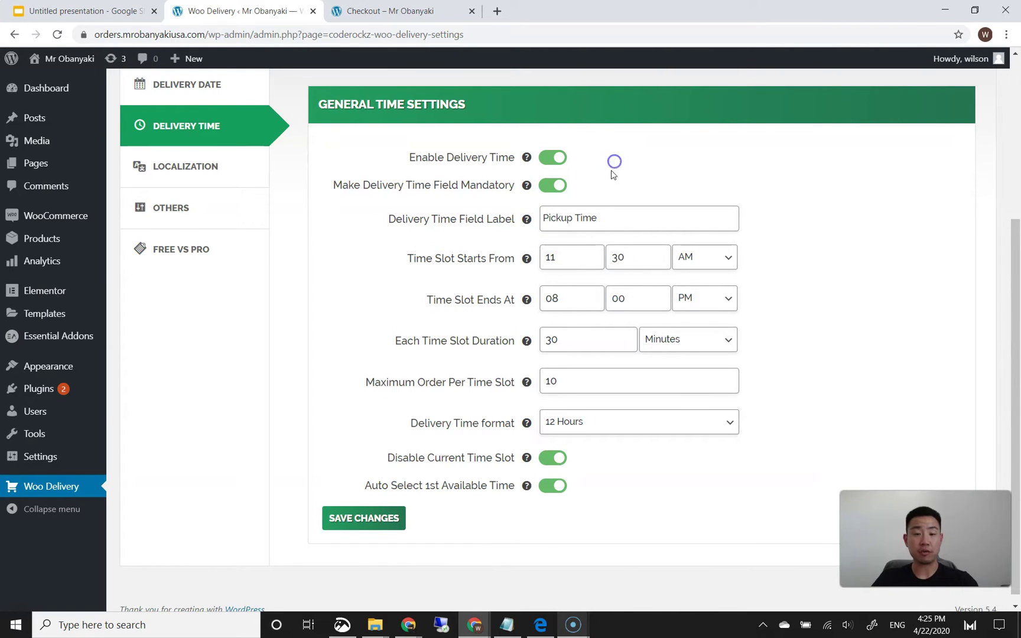
pyautogui.doubleClick(619, 168)
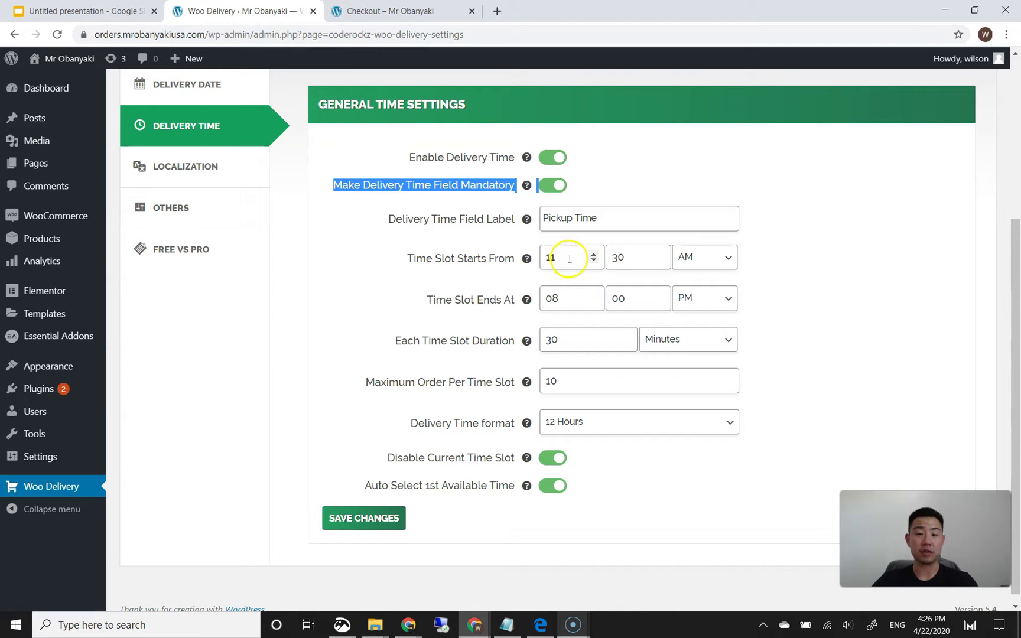
pyautogui.click(766, 278)
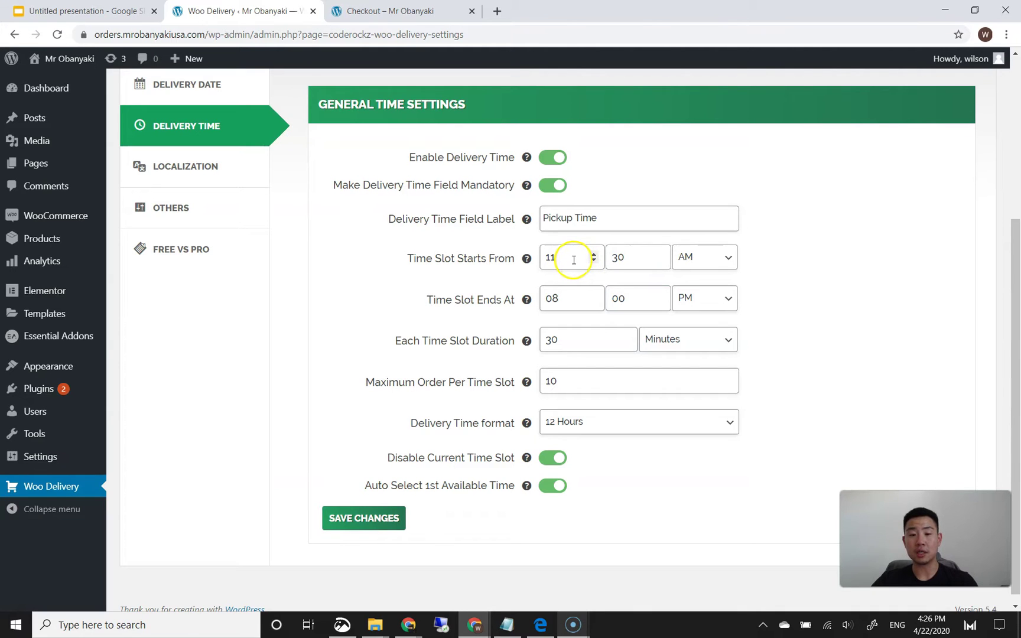
pyautogui.click(765, 278)
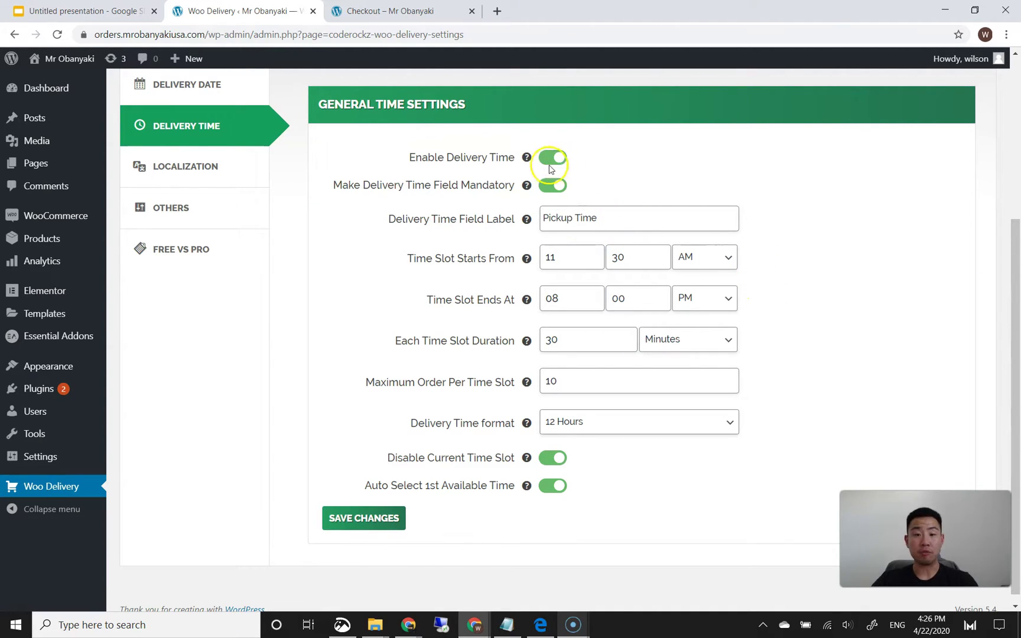
pyautogui.moveTo(527, 186)
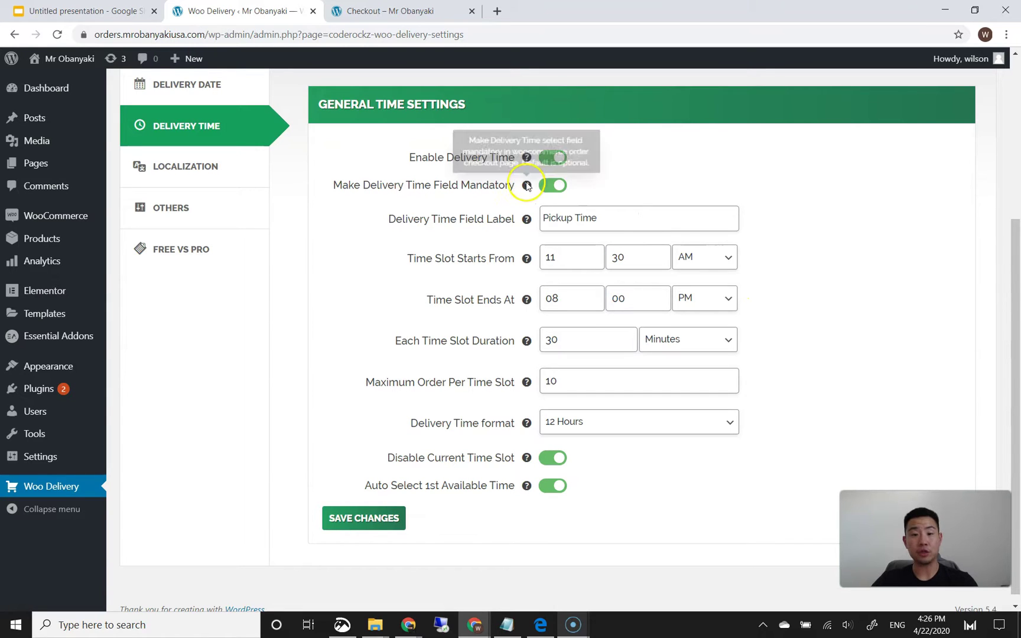
pyautogui.moveTo(528, 221)
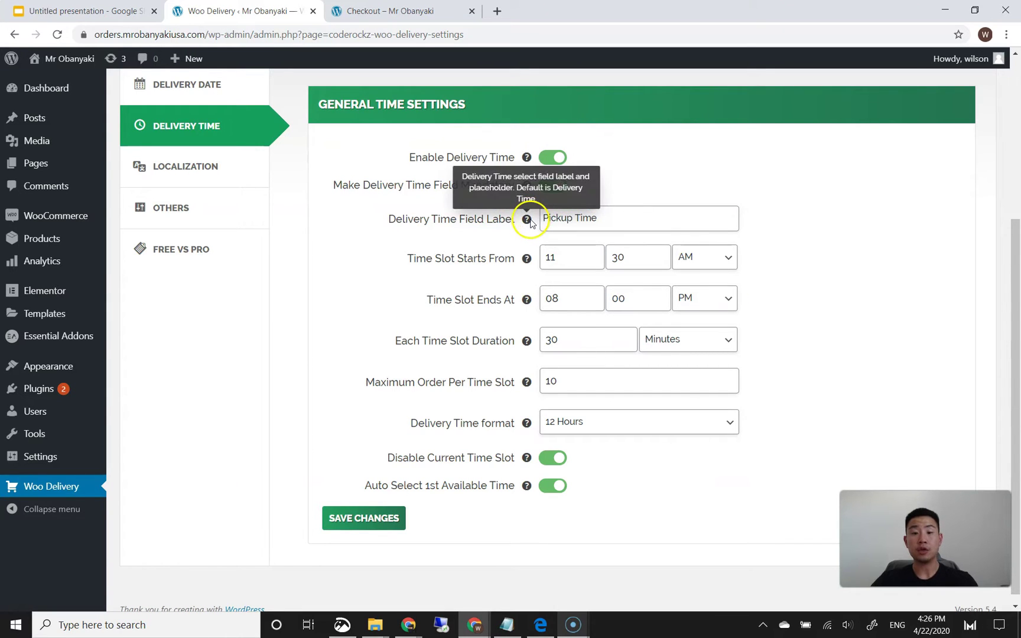
pyautogui.moveTo(556, 217); pyautogui.dragTo(569, 220)
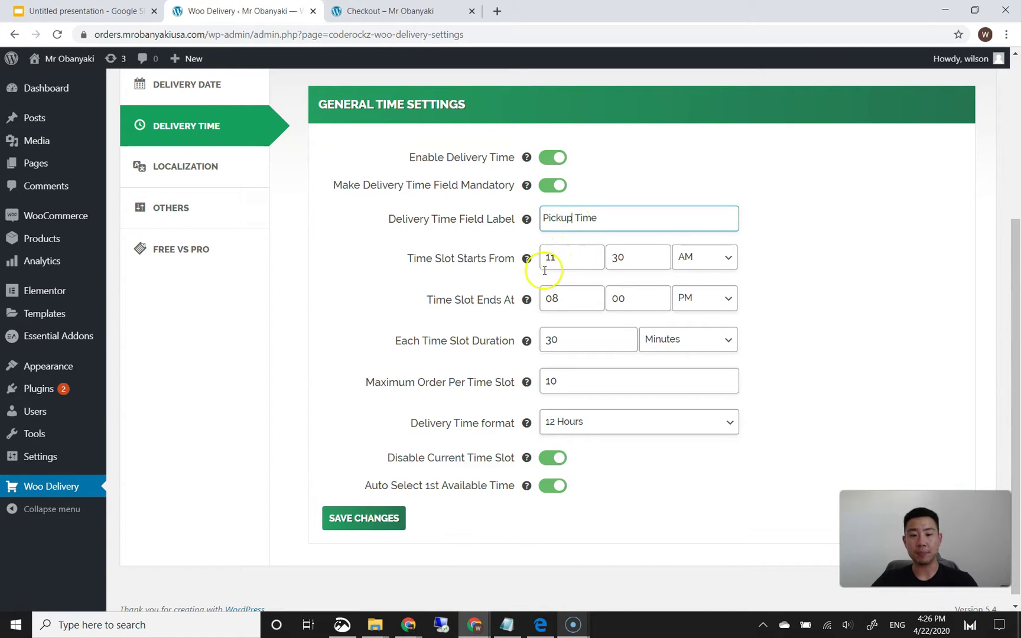
pyautogui.click(476, 275)
# - Keep 10 max orders per slot and the 12 Hours format, then save the delivery time settings
pyautogui.scroll(-1, 473, 254)
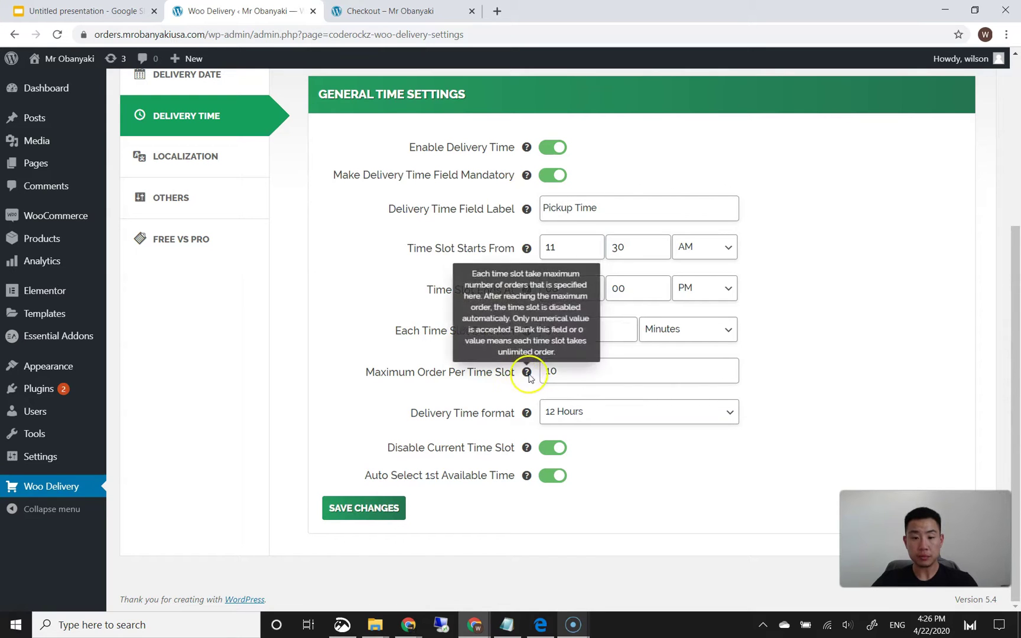
pyautogui.click(570, 371)
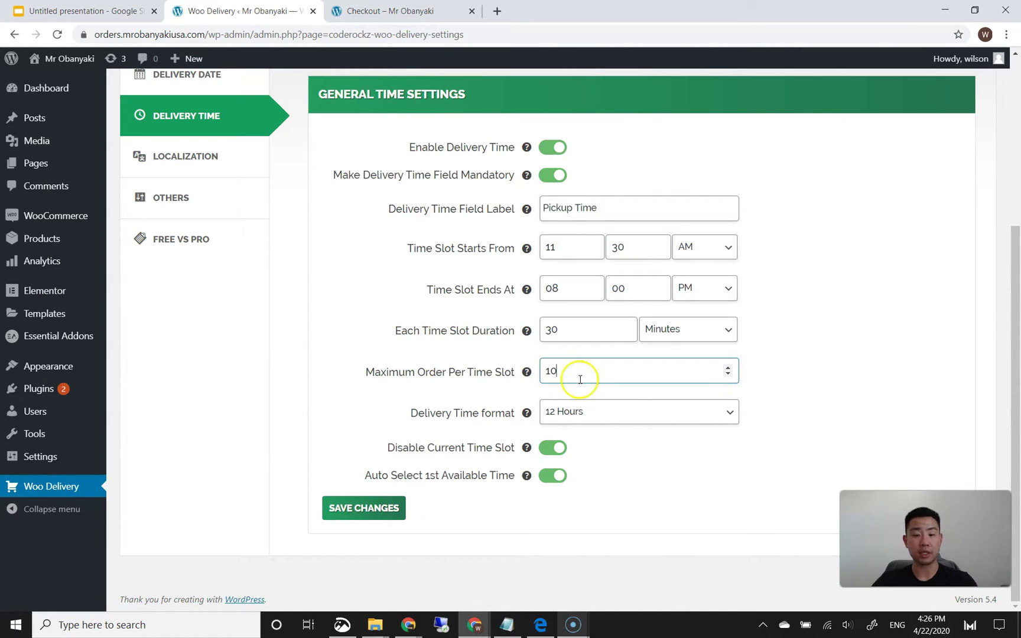
pyautogui.click(570, 417)
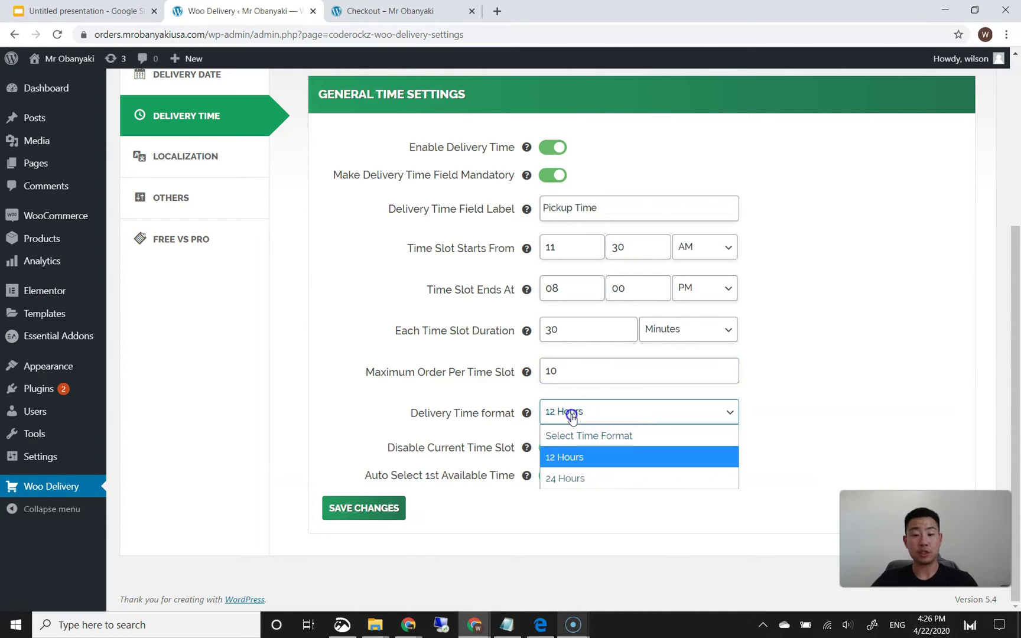
pyautogui.click(728, 410)
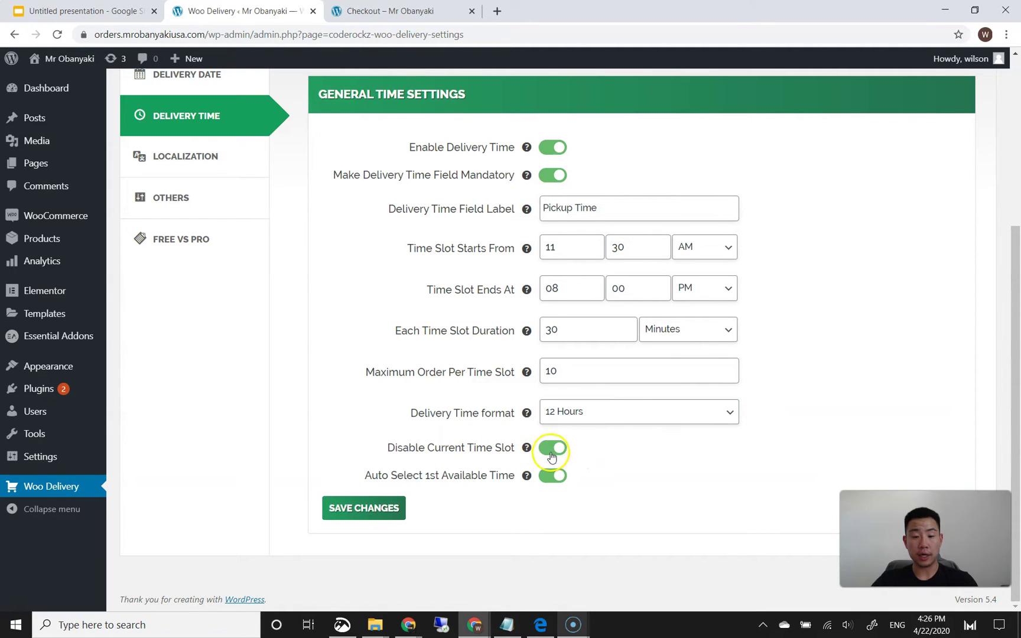
pyautogui.click(537, 496)
pyautogui.click(390, 507)
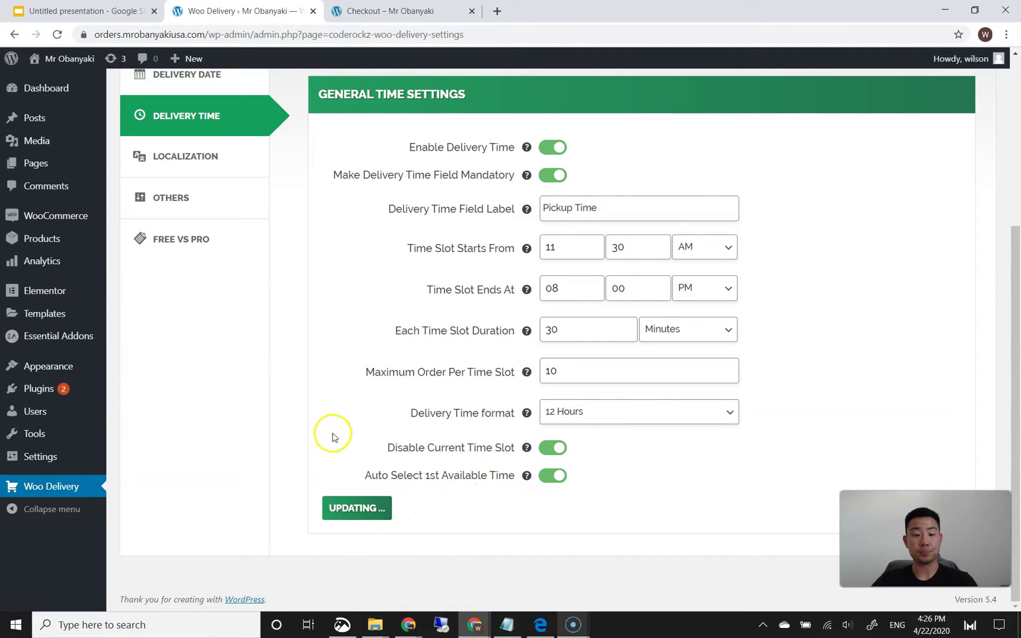
pyautogui.scroll(2, 301, 378)
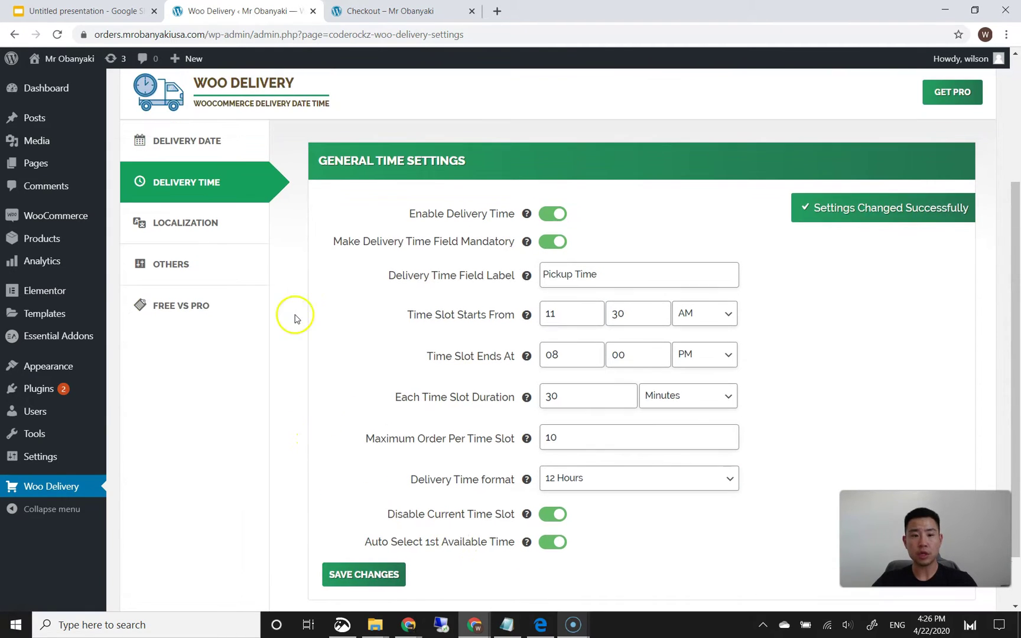
# - Check the Localization and Others settings, keeping the field position Before Billing Address
pyautogui.click(228, 231)
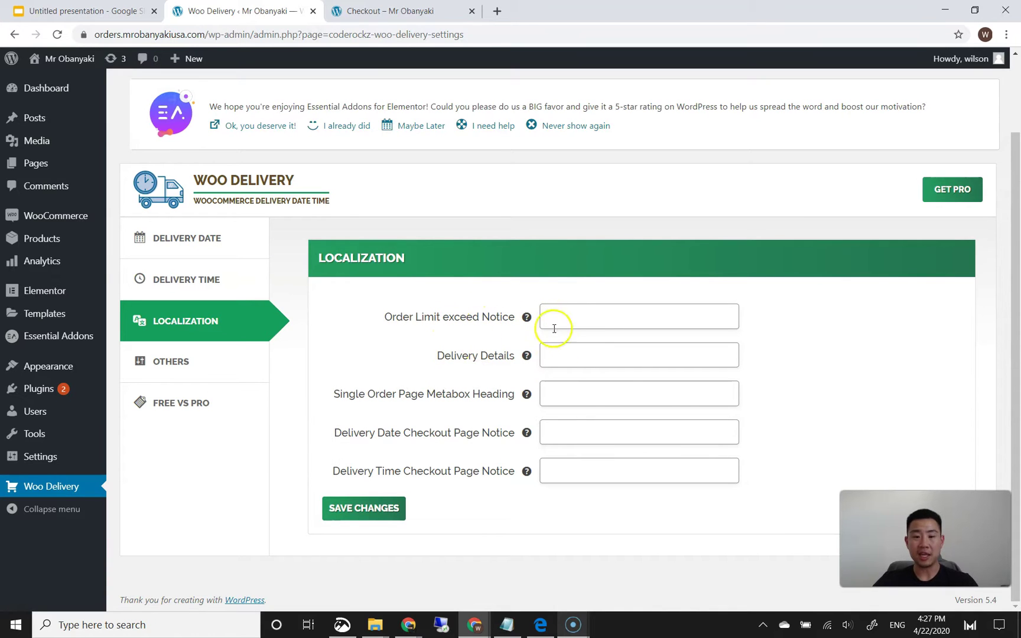
pyautogui.click(402, 357)
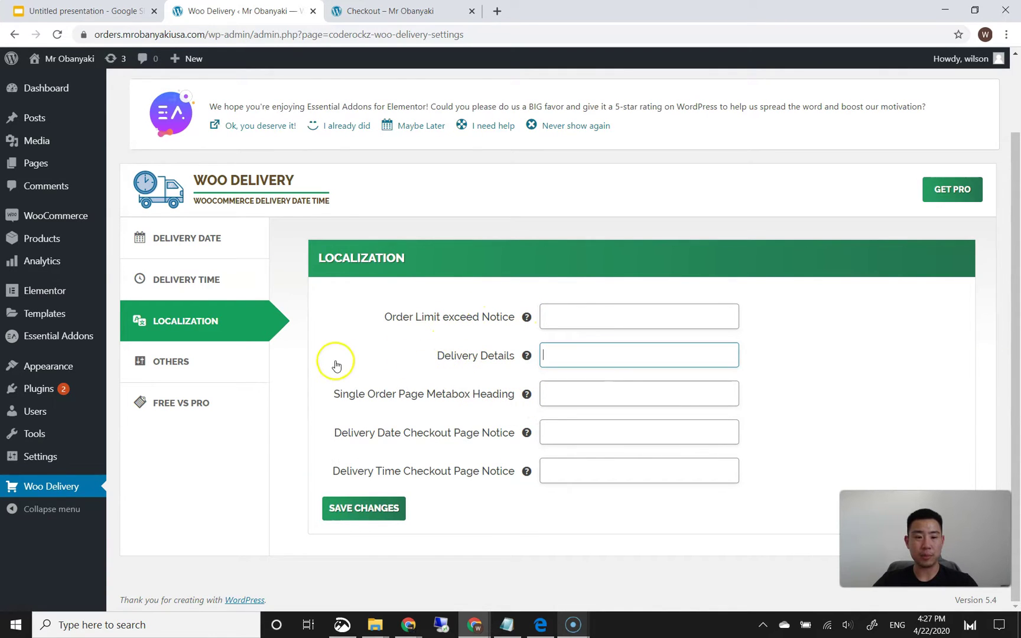
pyautogui.click(244, 362)
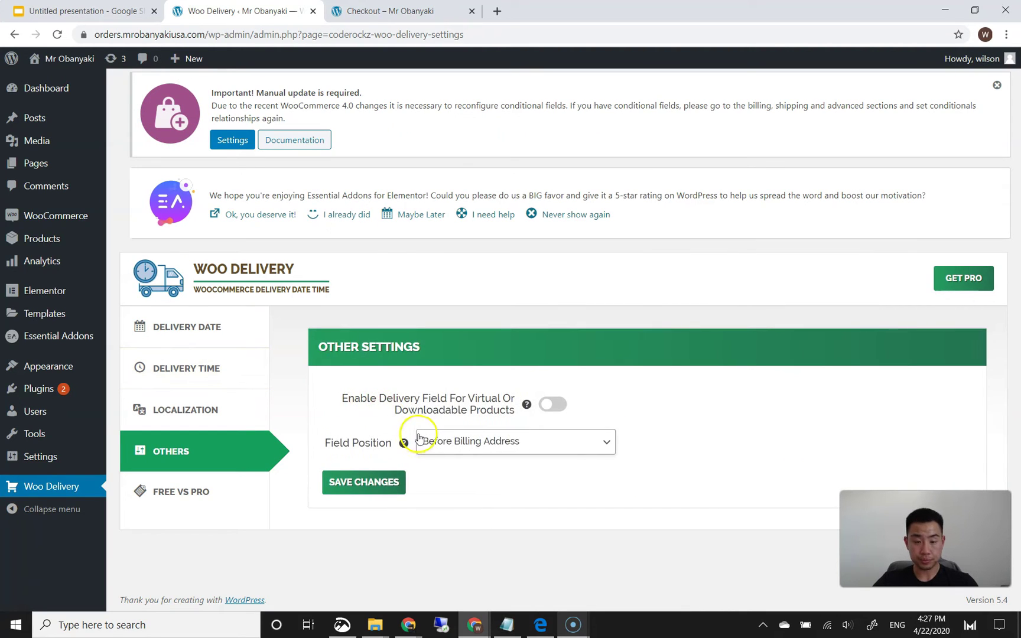
pyautogui.click(465, 443)
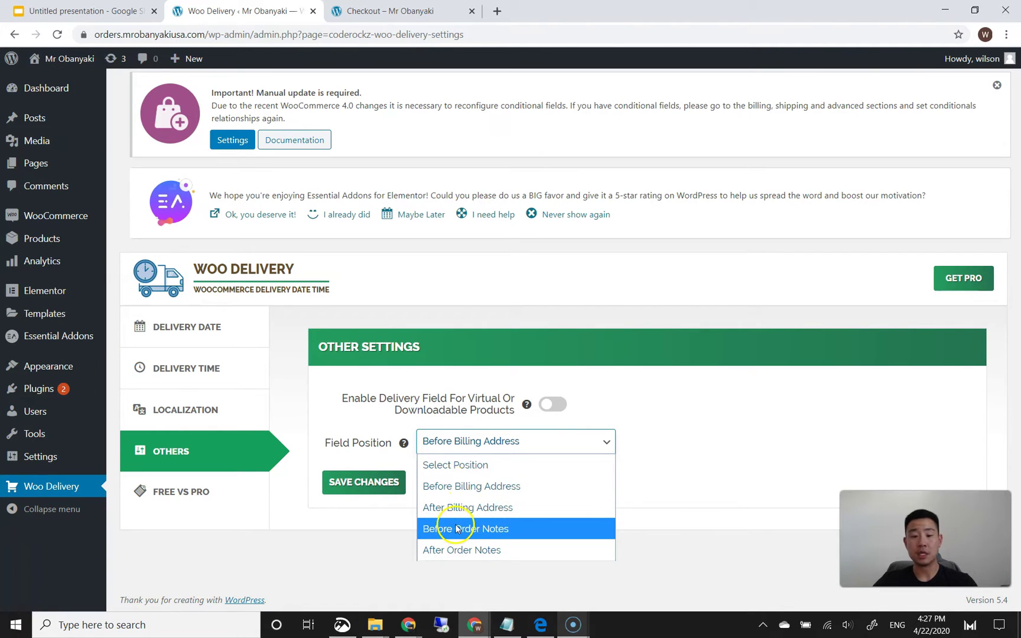
pyautogui.click(534, 488)
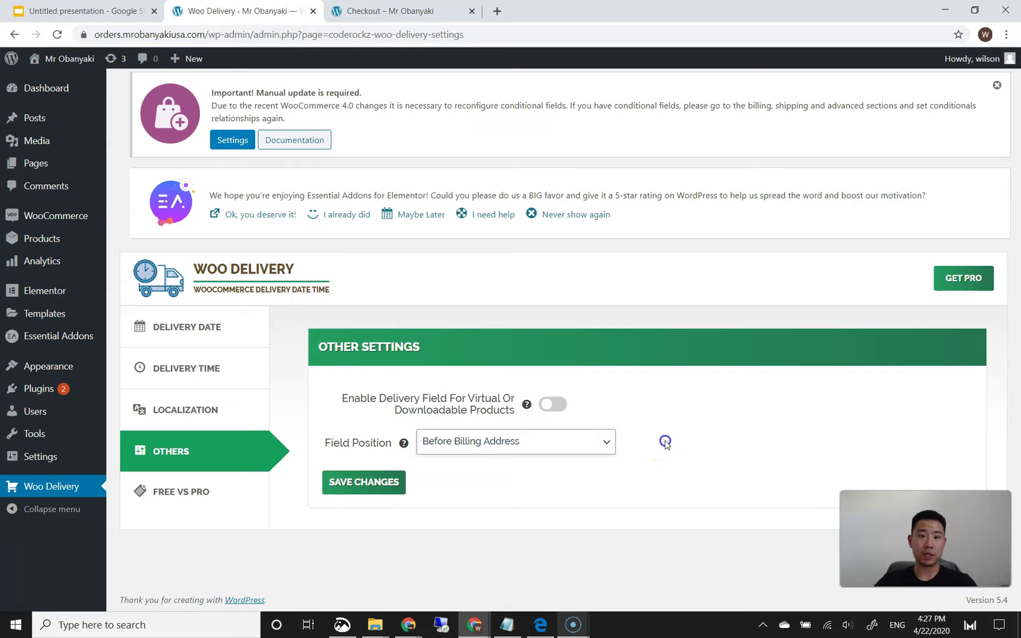
# - View the Free vs Pro feature comparison table
pyautogui.click(195, 490)
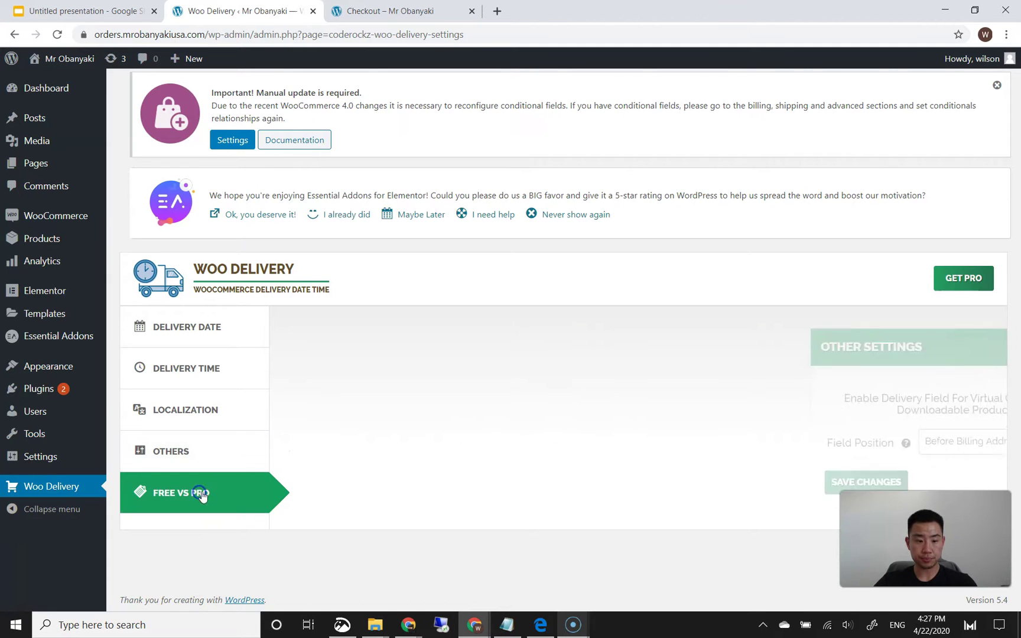
pyautogui.scroll(-1, 505, 436)
pyautogui.scroll(-2, 505, 436)
pyautogui.scroll(3, 593, 390)
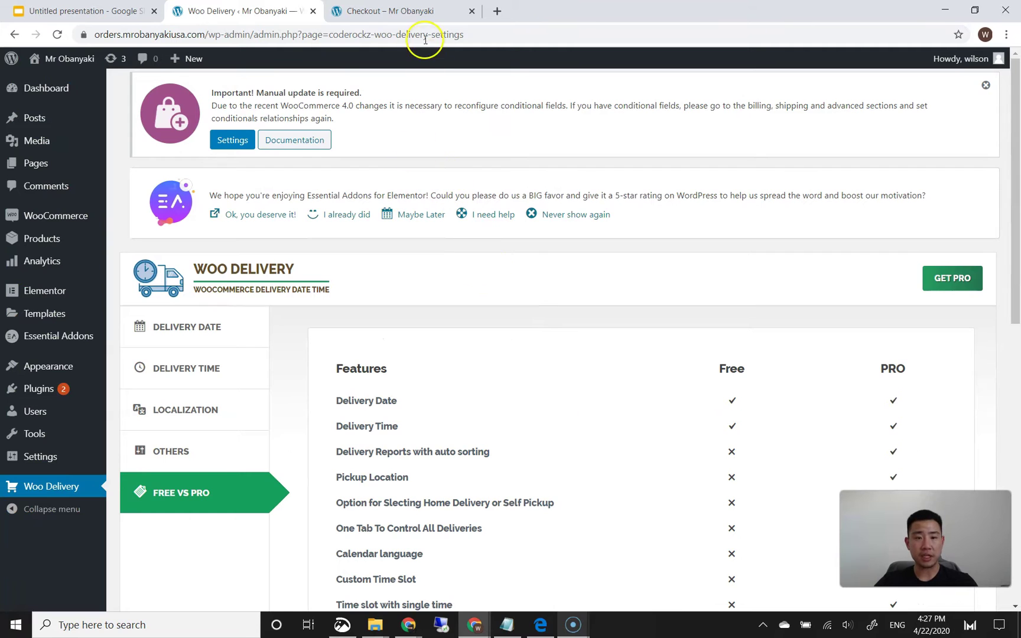
# - Reload the checkout and choose pickup date 04/22/2020 with the 12:30 PM - 01:00 PM slot
pyautogui.click(417, 13)
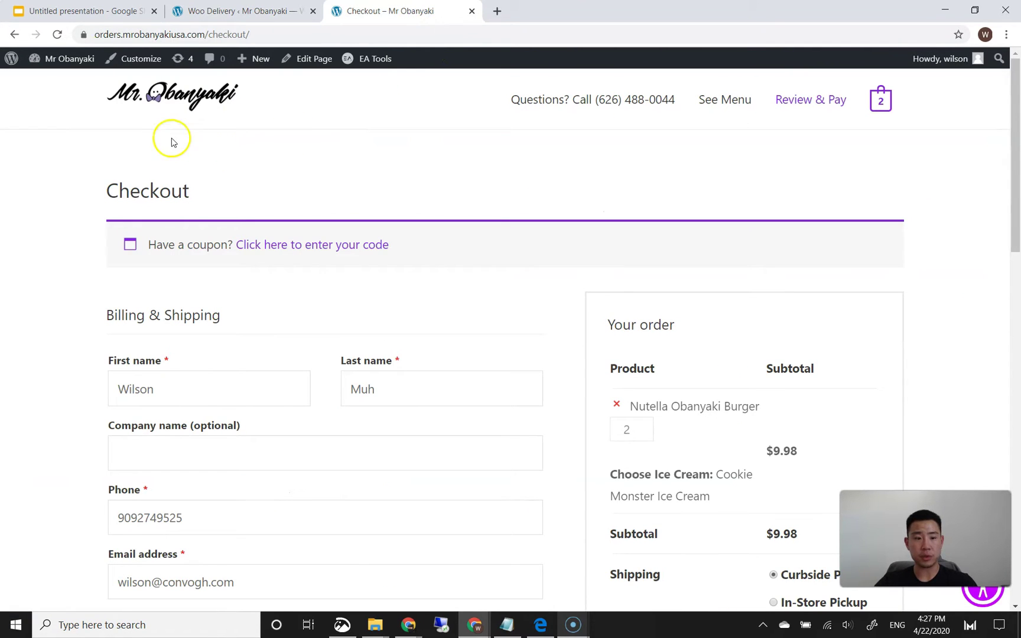
pyautogui.click(58, 35)
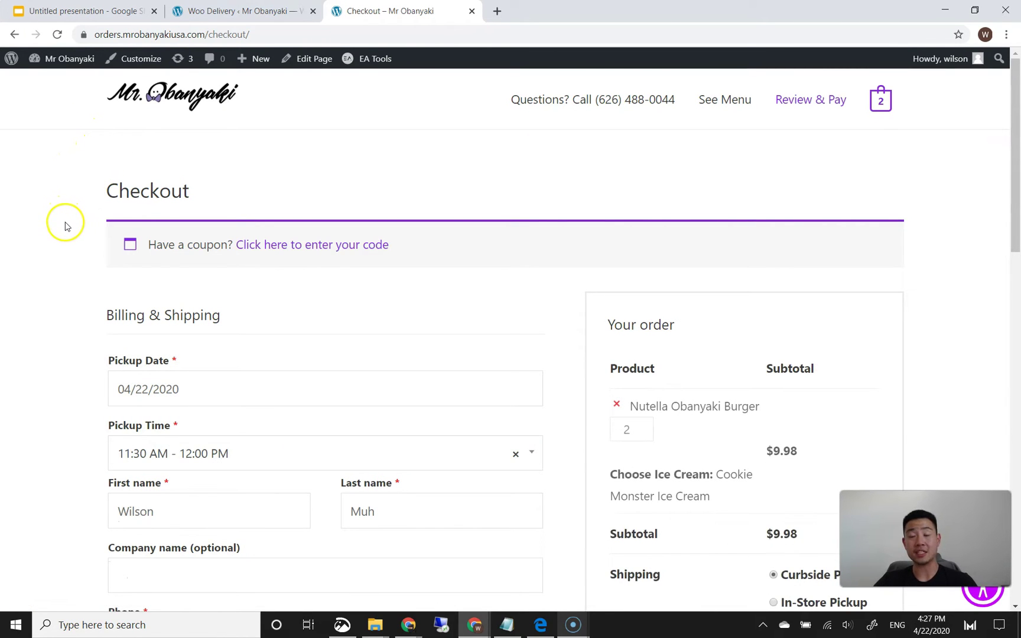
pyautogui.scroll(-2, 65, 226)
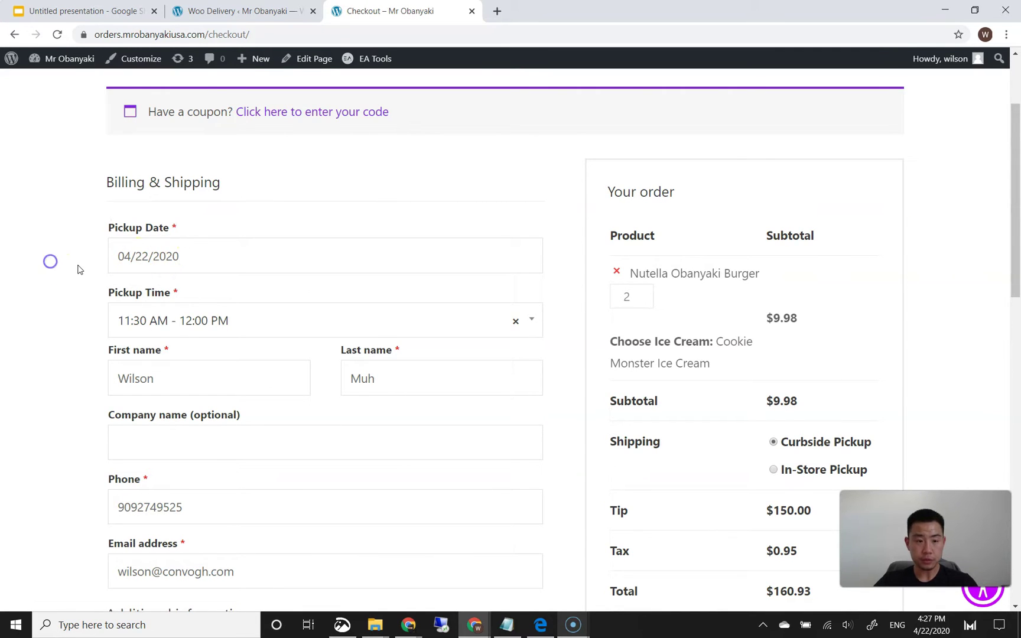
pyautogui.scroll(-1, 51, 260)
pyautogui.click(164, 189)
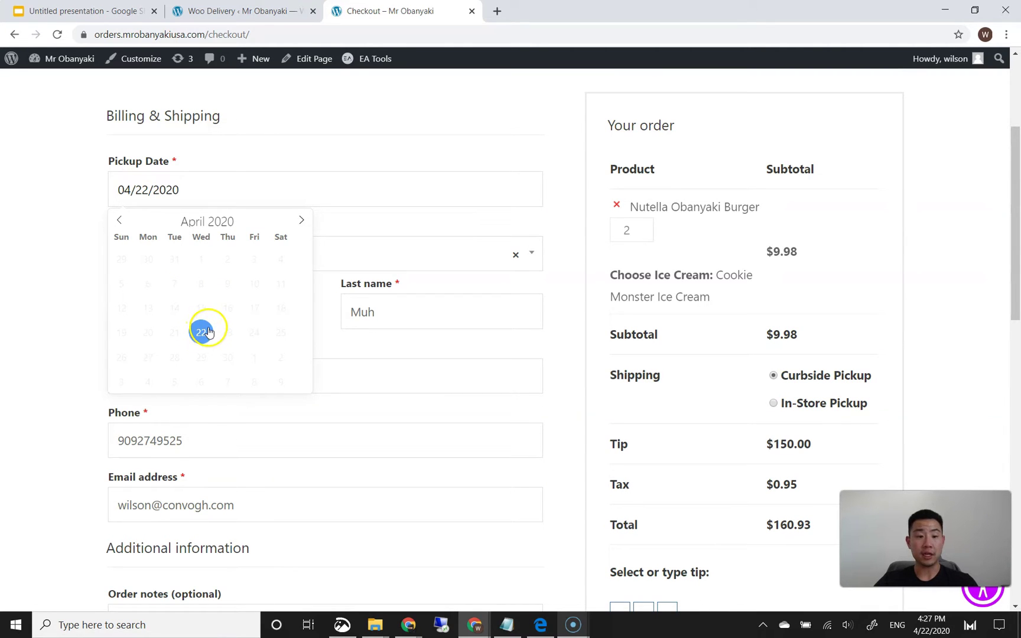
pyautogui.click(206, 332)
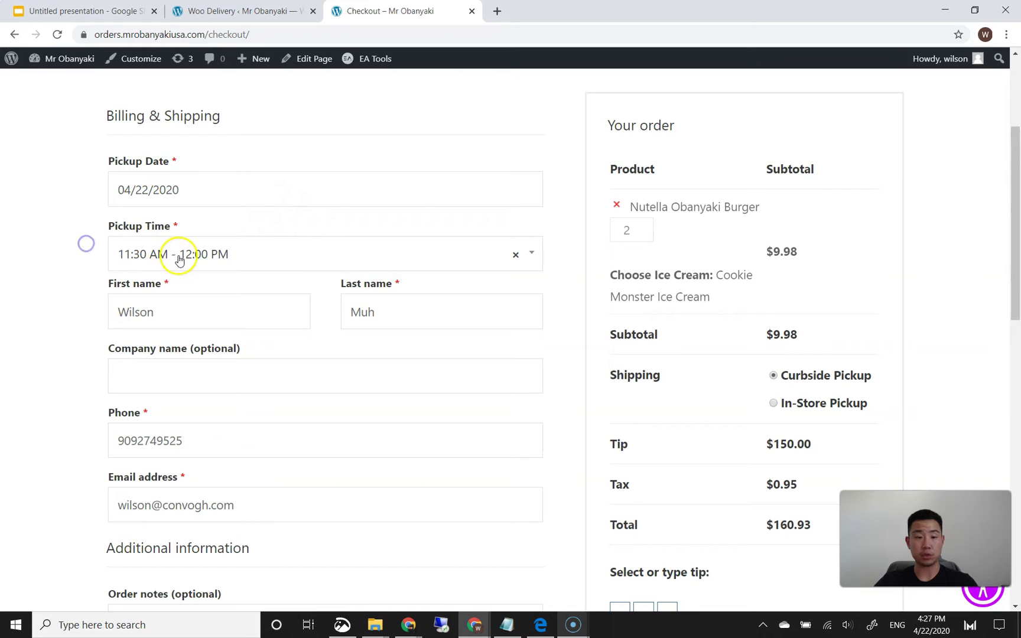
pyautogui.click(180, 261)
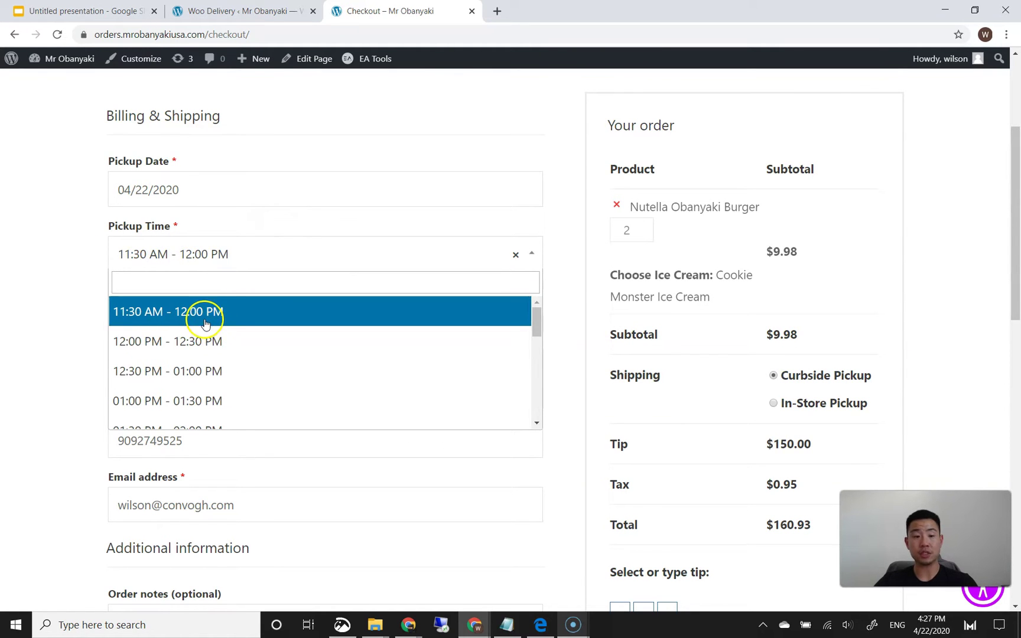
pyautogui.moveTo(534, 319); pyautogui.dragTo(524, 409)
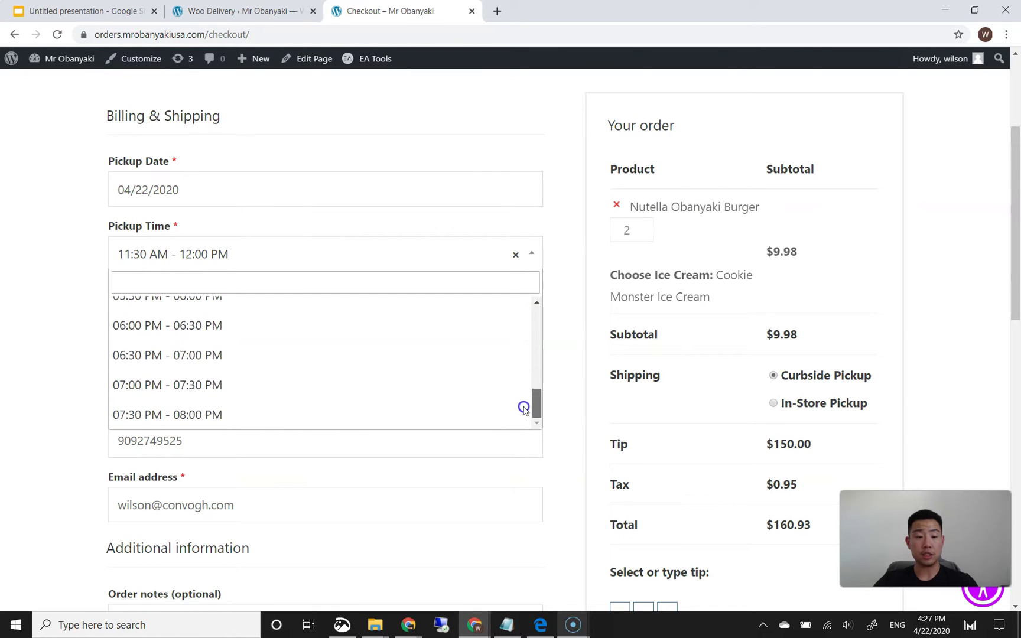
pyautogui.click(99, 320)
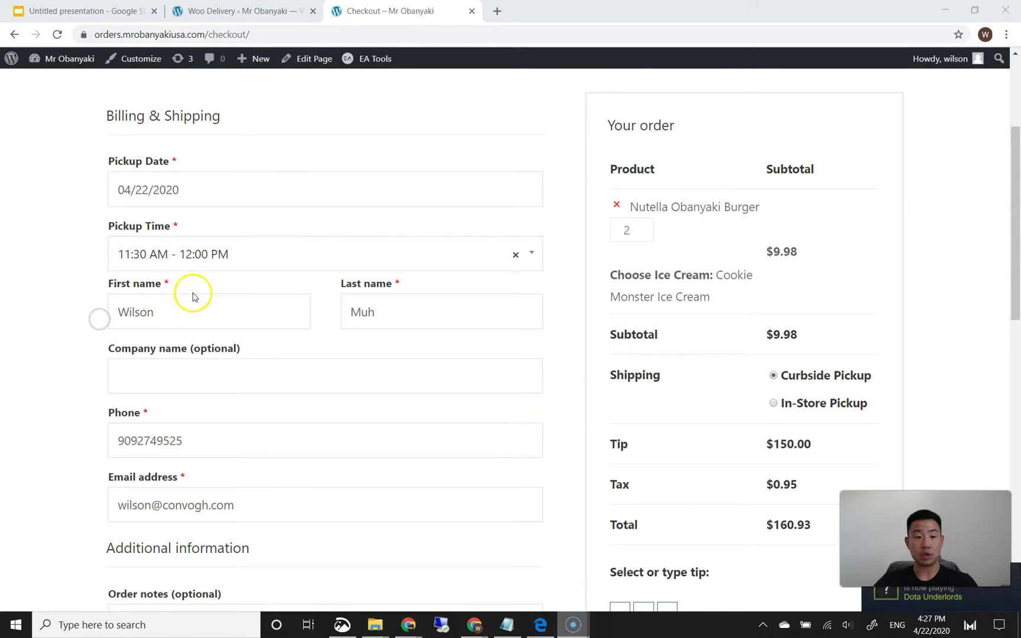
pyautogui.click(204, 265)
pyautogui.click(196, 368)
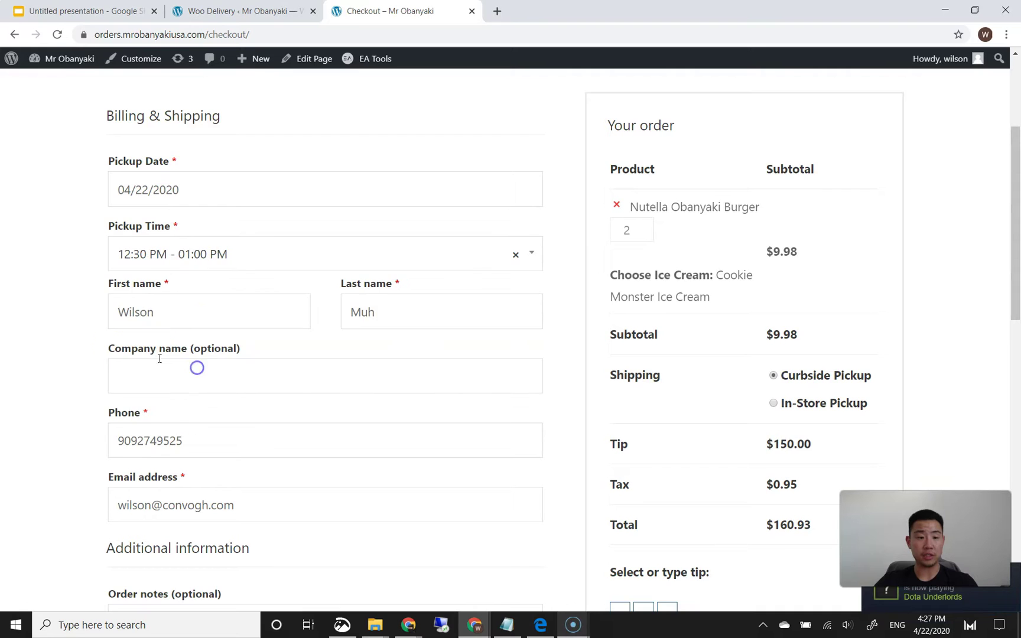
# - Enter the 4242 test card number and its CVC, then place the pickup order
pyautogui.scroll(-3, 196, 357)
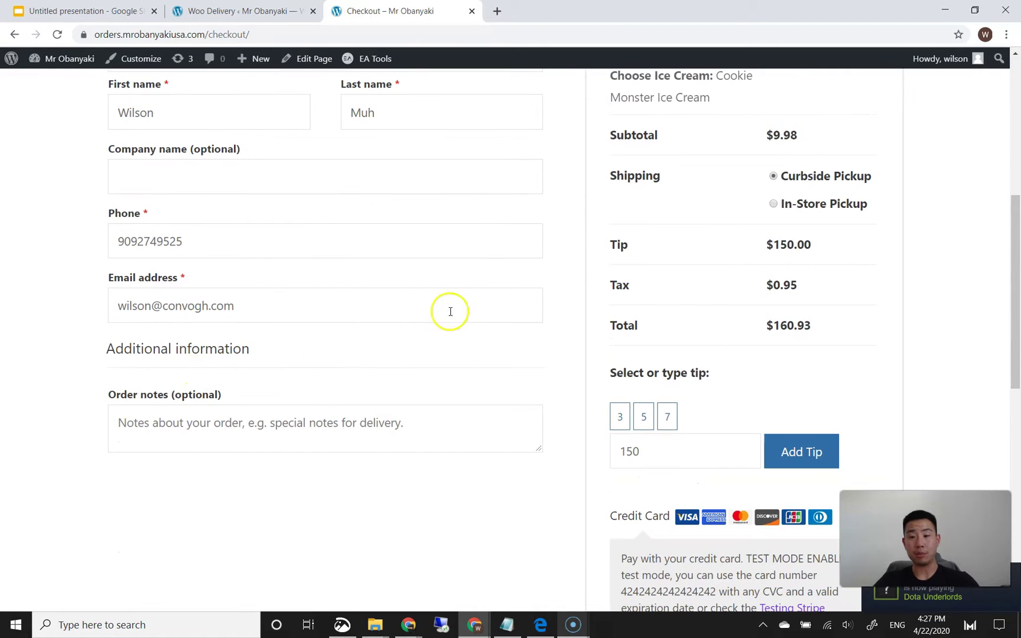
pyautogui.scroll(2, 597, 282)
pyautogui.scroll(2, 696, 226)
pyautogui.scroll(-10, 697, 222)
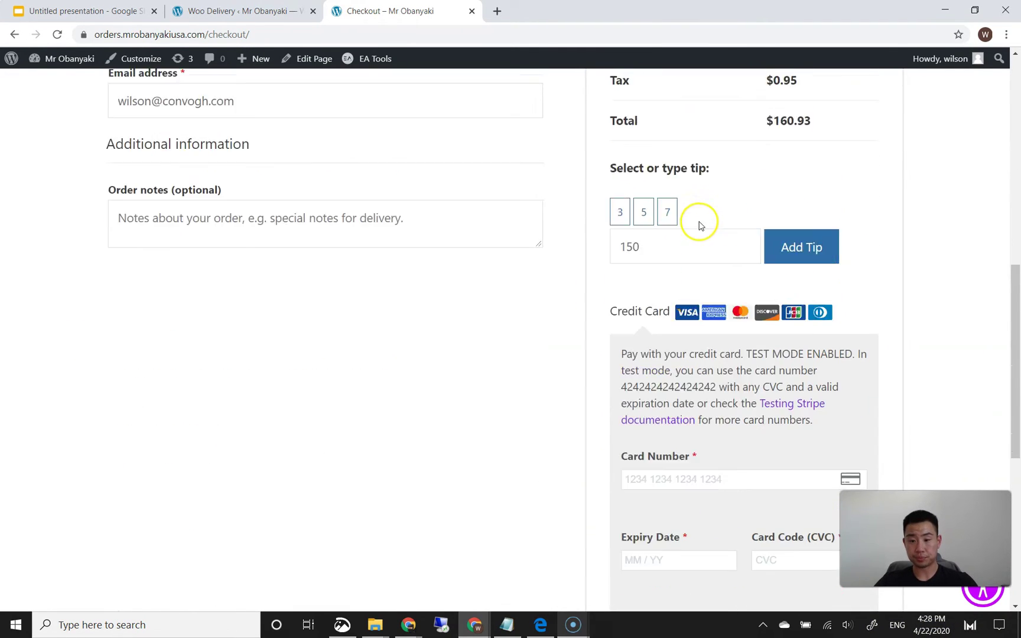
pyautogui.write('4242 4242 42')
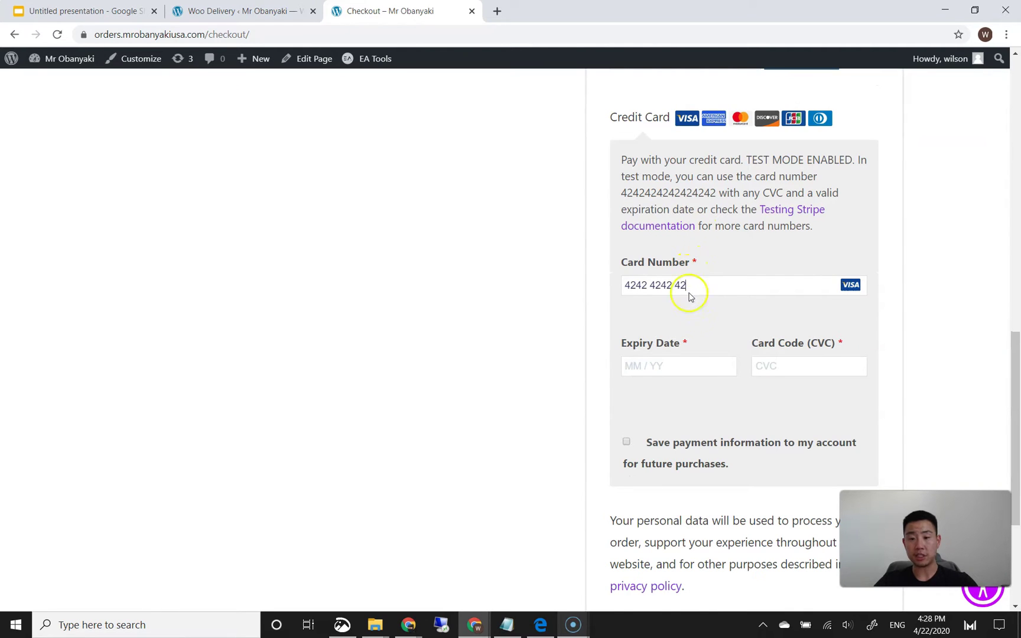
pyautogui.write('42 4242')
pyautogui.click(816, 366)
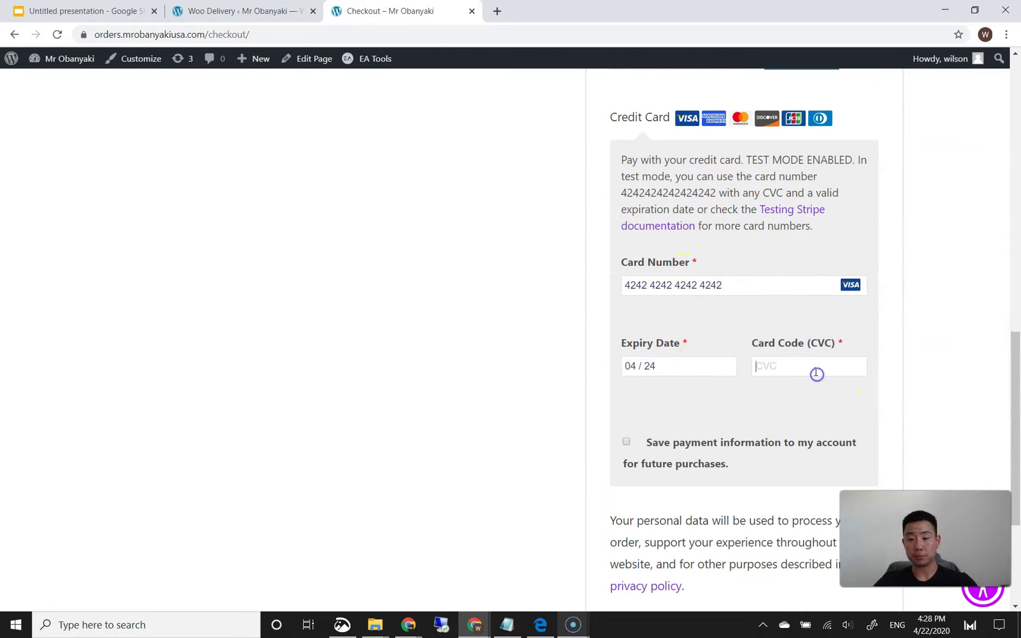
pyautogui.write('424')
pyautogui.click(483, 368)
pyautogui.scroll(-3, 484, 367)
pyautogui.click(732, 414)
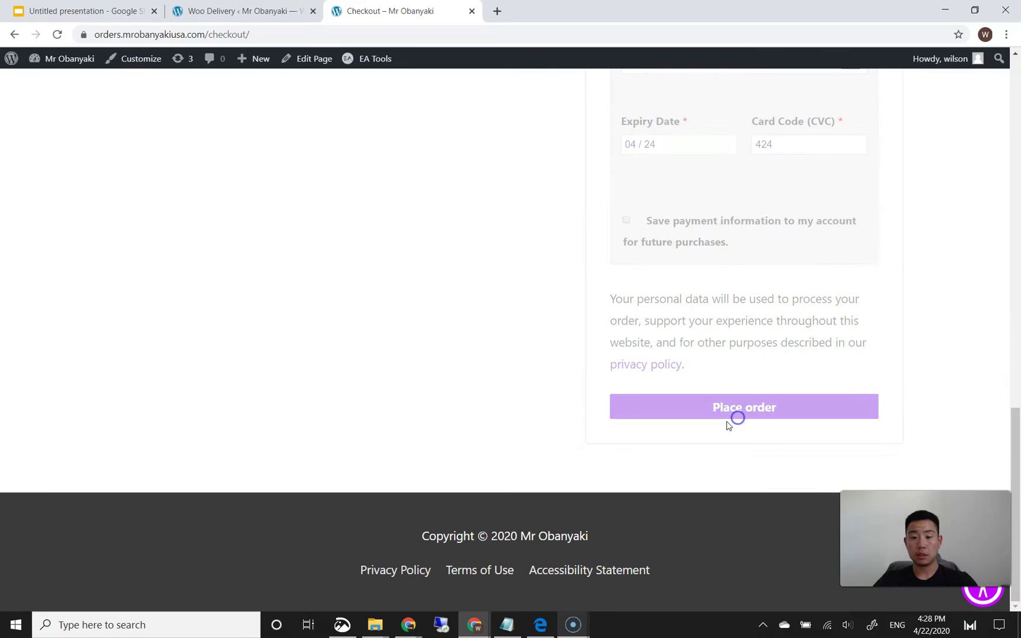
pyautogui.click(721, 419)
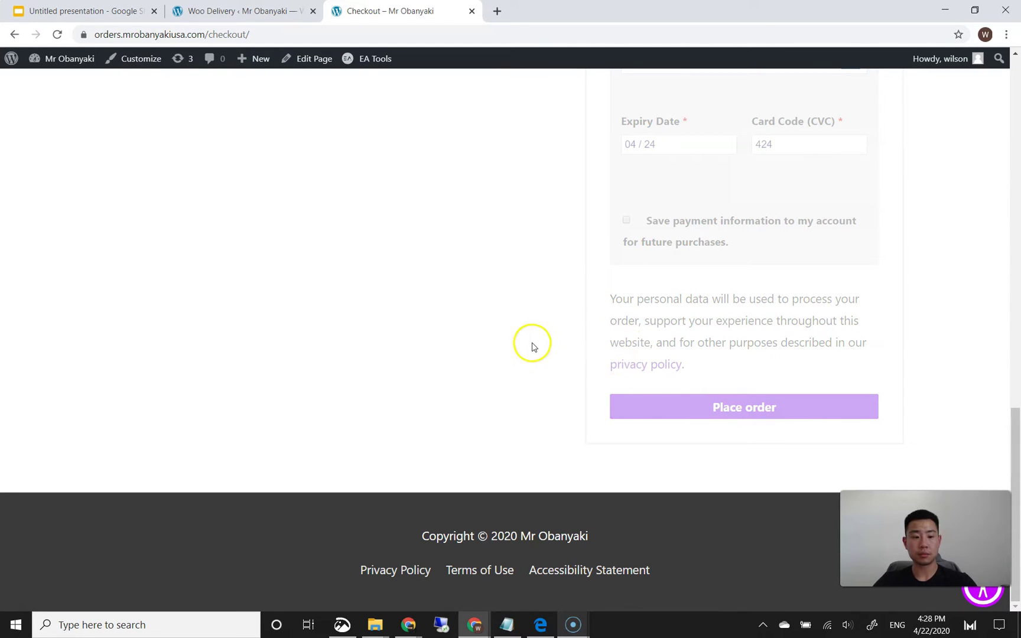
pyautogui.scroll(-3, 529, 351)
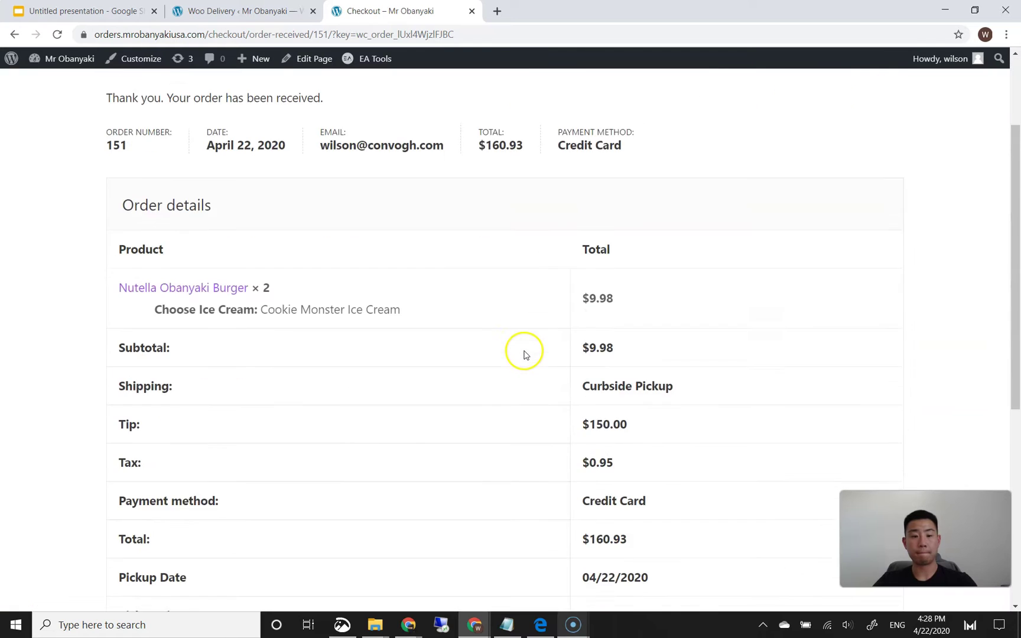
pyautogui.scroll(-1, 523, 357)
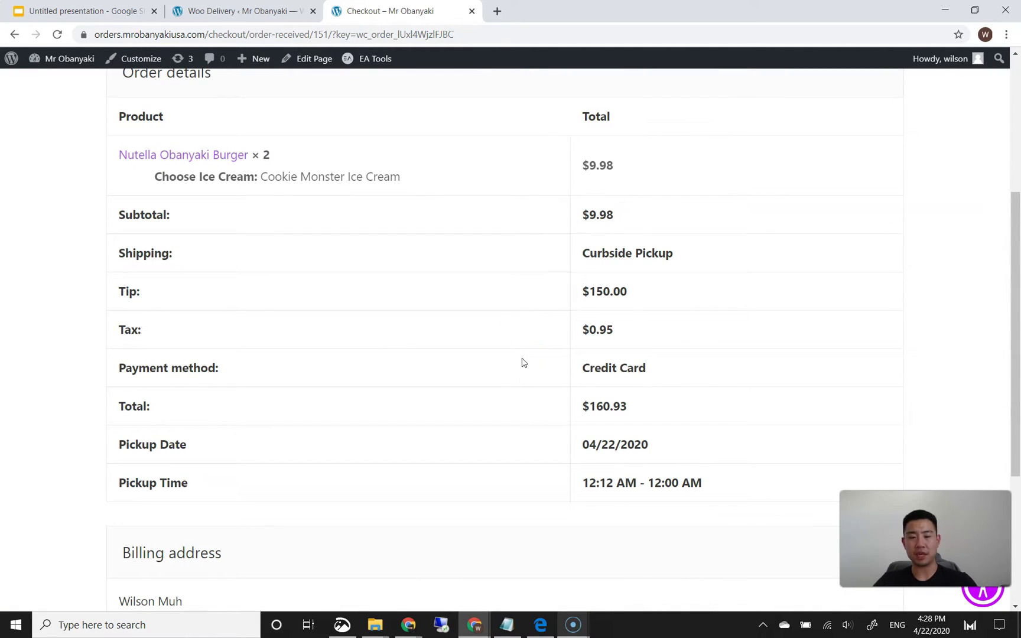
pyautogui.scroll(-1, 522, 362)
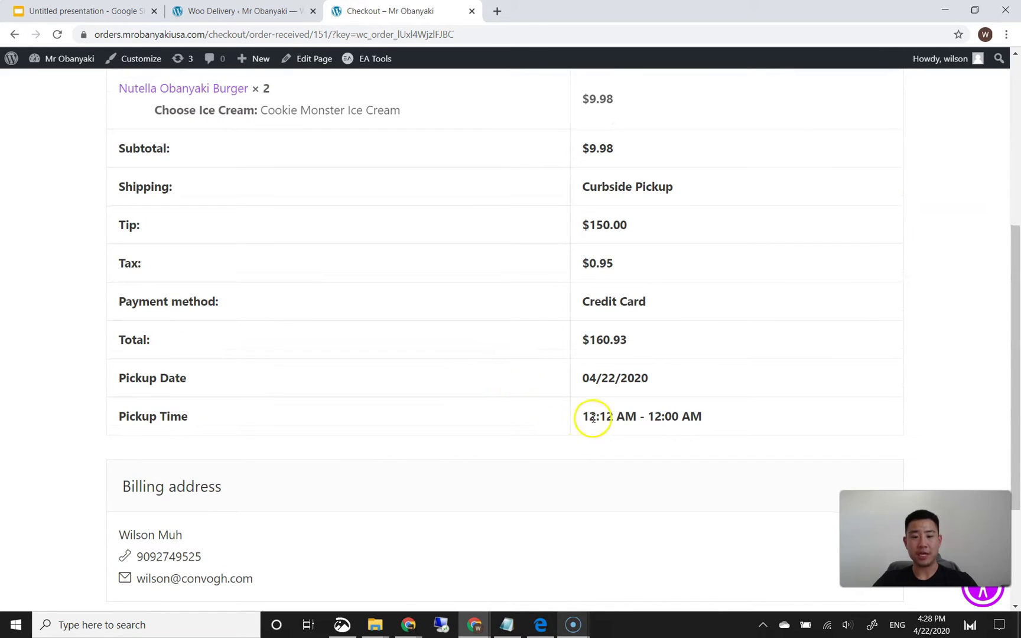
pyautogui.moveTo(593, 418); pyautogui.dragTo(626, 420)
pyautogui.click(632, 420)
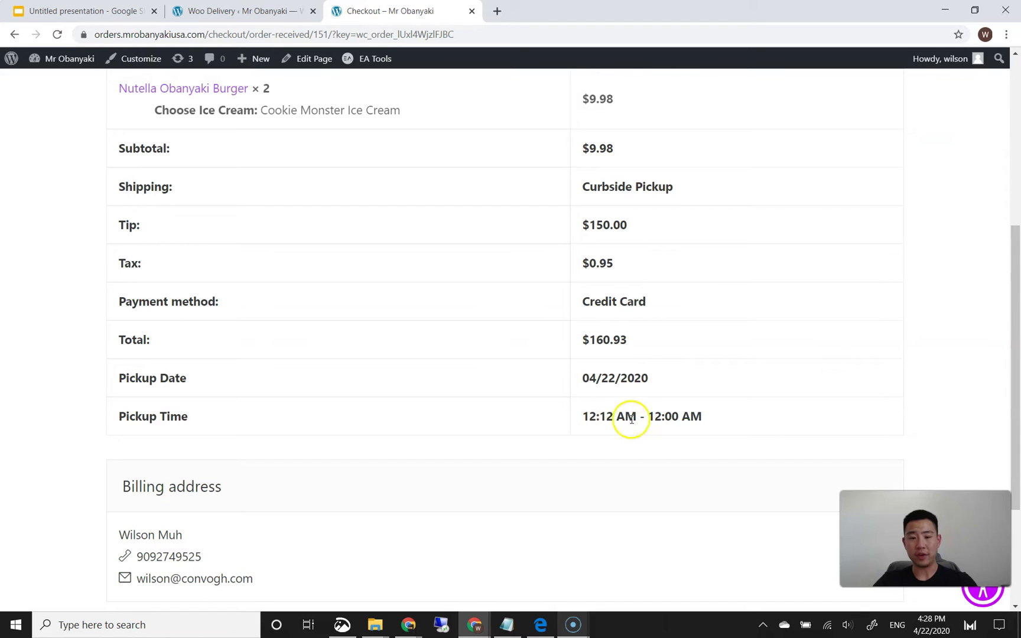
pyautogui.moveTo(646, 417); pyautogui.dragTo(655, 416)
pyautogui.click(684, 419)
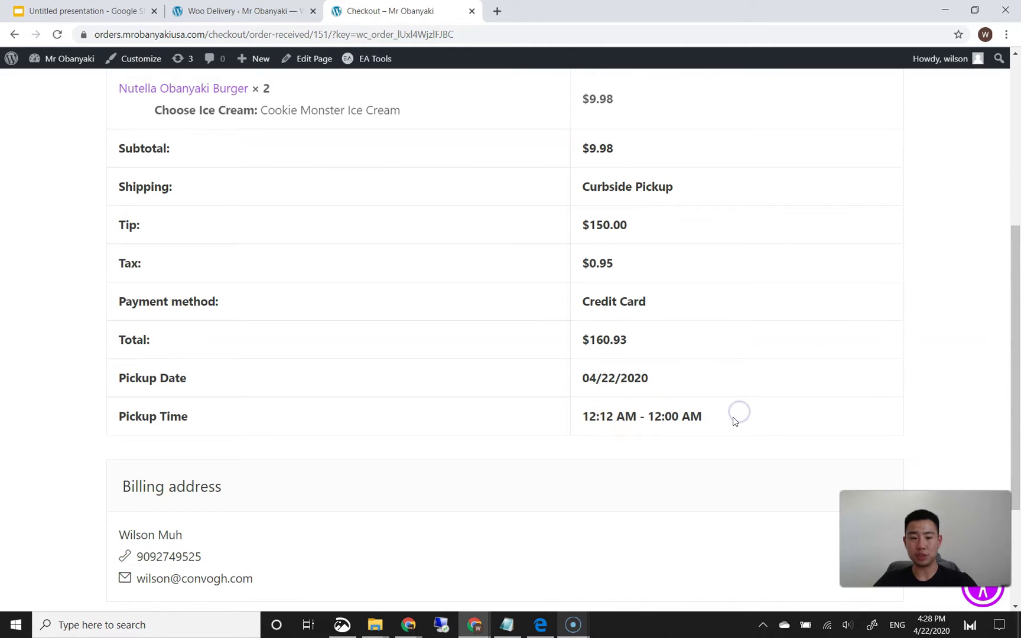
pyautogui.scroll(-2, 734, 421)
pyautogui.scroll(7, 711, 349)
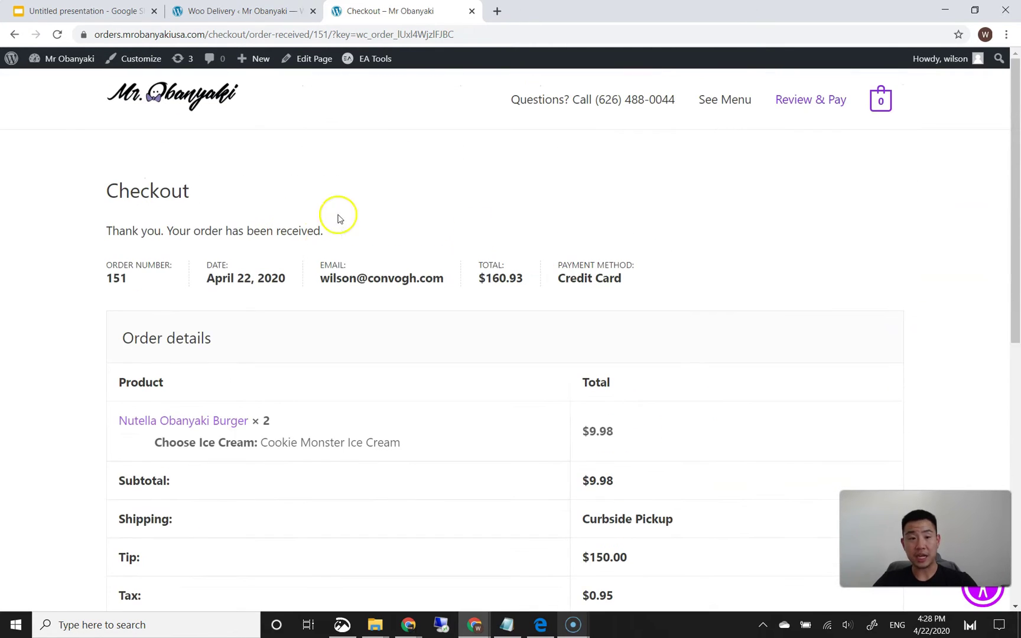
# - Open General Settings from the admin dashboard and confirm the timezone stays UTC-7
pyautogui.click(11, 59)
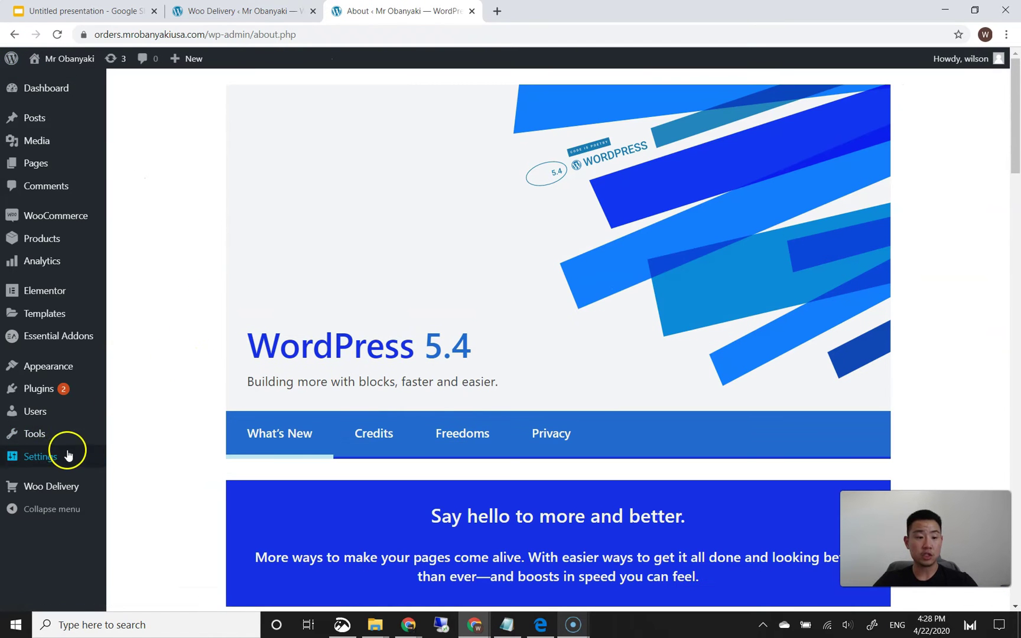
pyautogui.moveTo(75, 456)
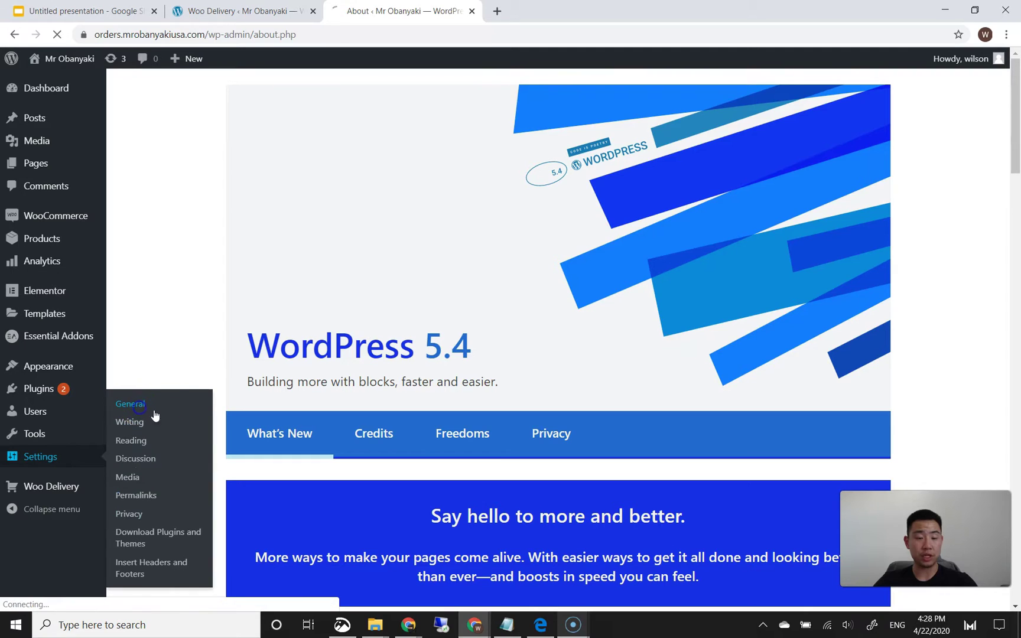
pyautogui.click(135, 405)
pyautogui.scroll(-5, 191, 349)
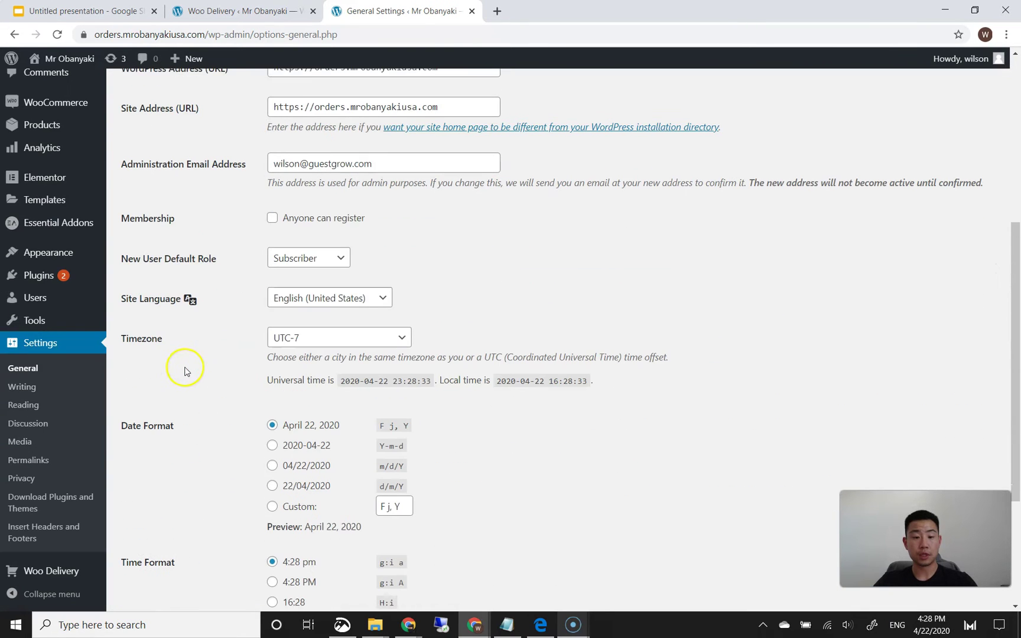
pyautogui.click(305, 337)
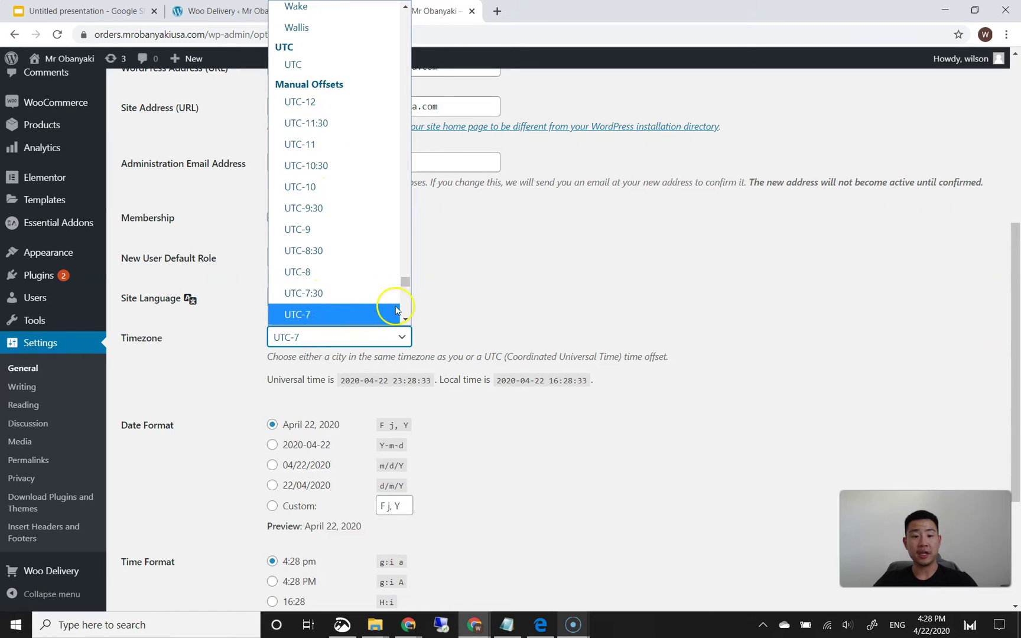
pyautogui.click(524, 300)
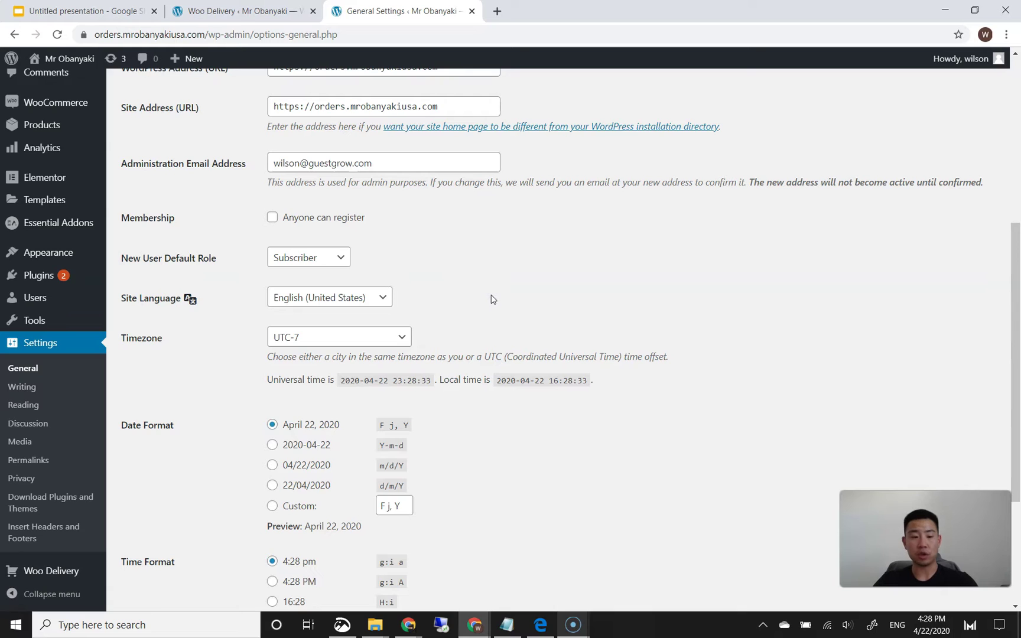
pyautogui.scroll(-2, 491, 297)
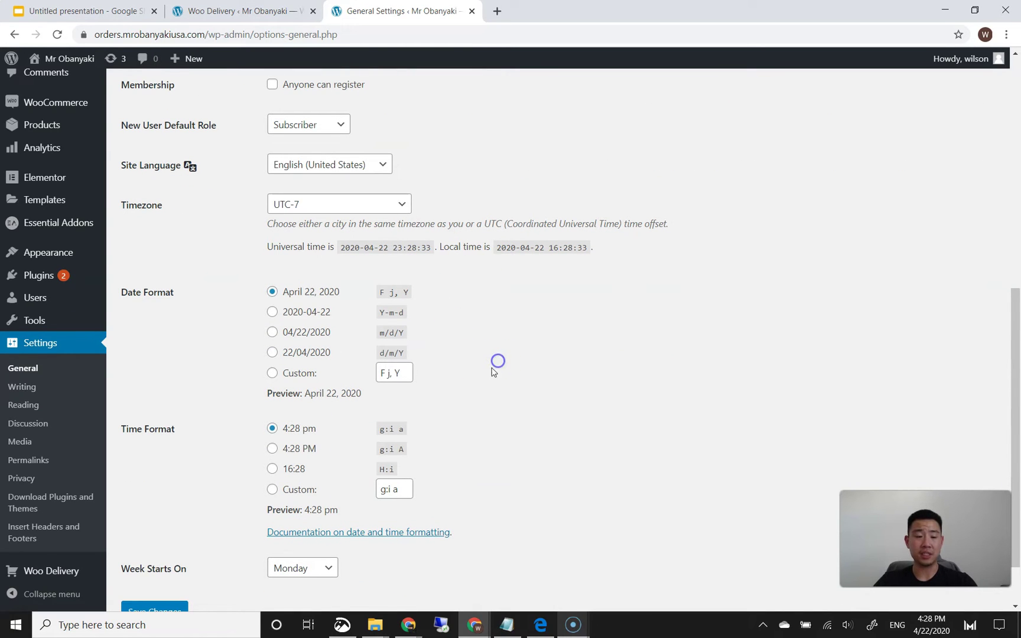
# - Deactivate Delivery Date & Time for WooCommerce, skipping the feedback form
pyautogui.moveTo(75, 275)
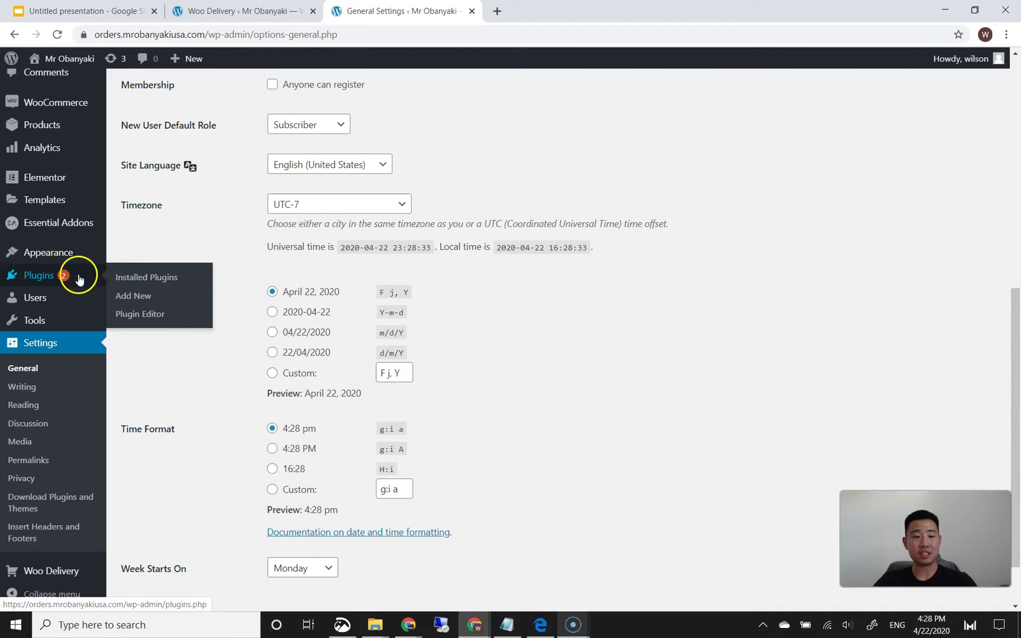
pyautogui.click(128, 279)
pyautogui.scroll(-5, 177, 331)
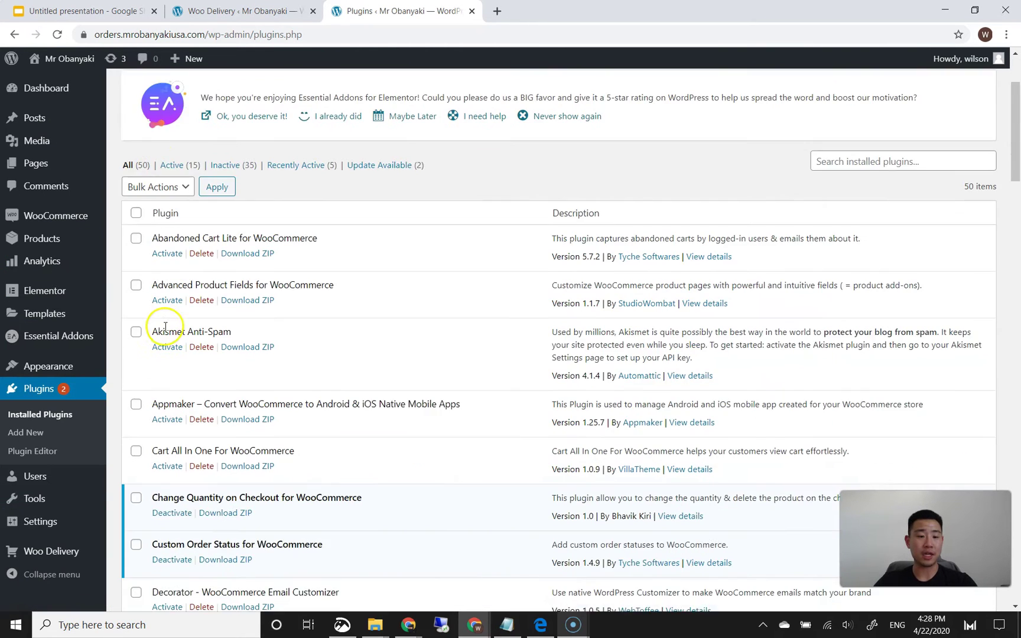
pyautogui.scroll(-3, 206, 344)
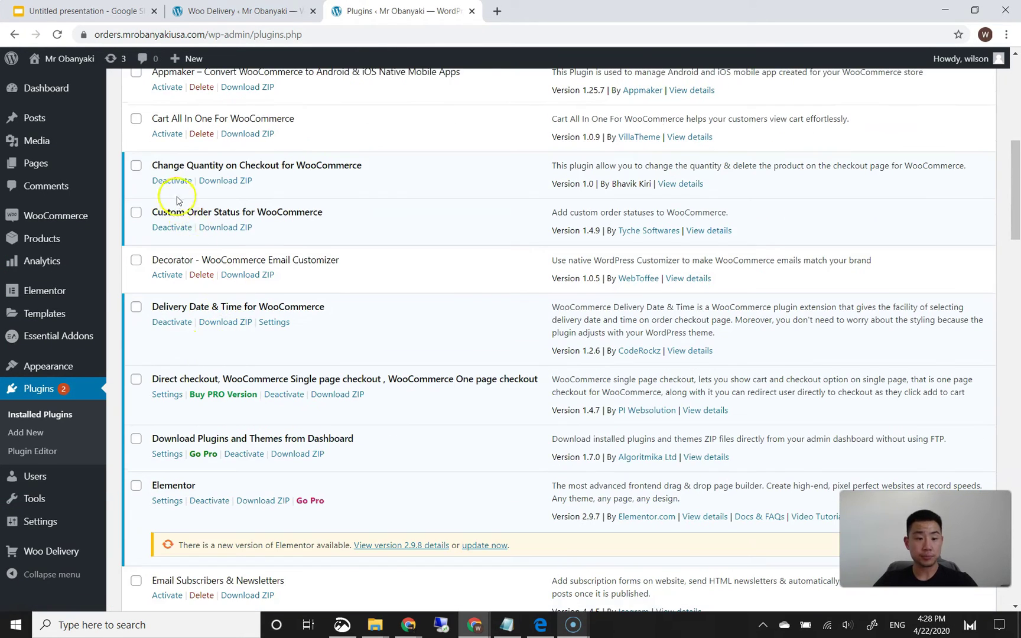
pyautogui.click(175, 322)
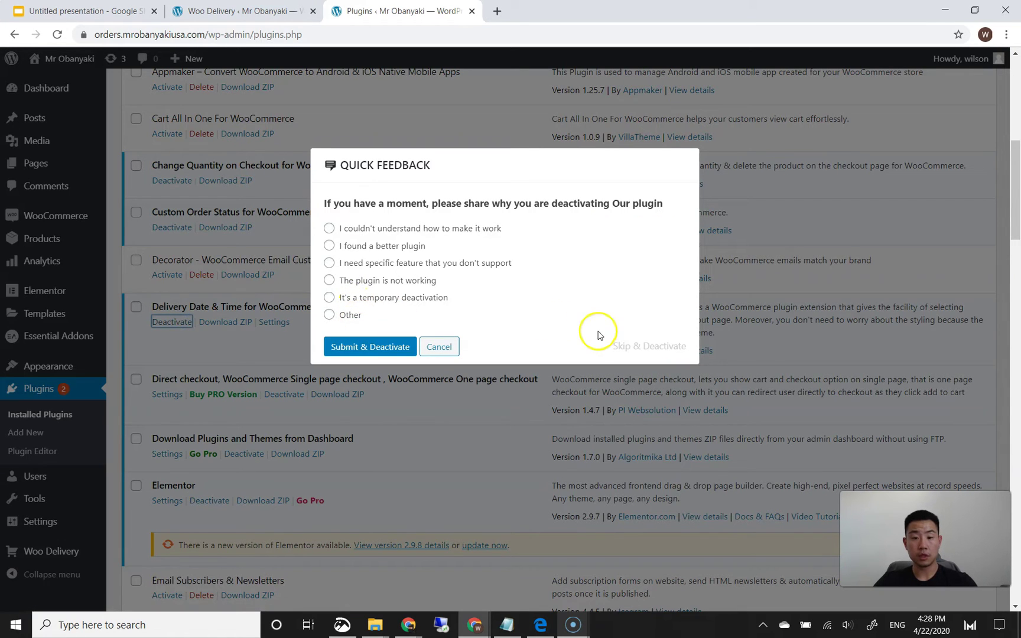
pyautogui.click(632, 346)
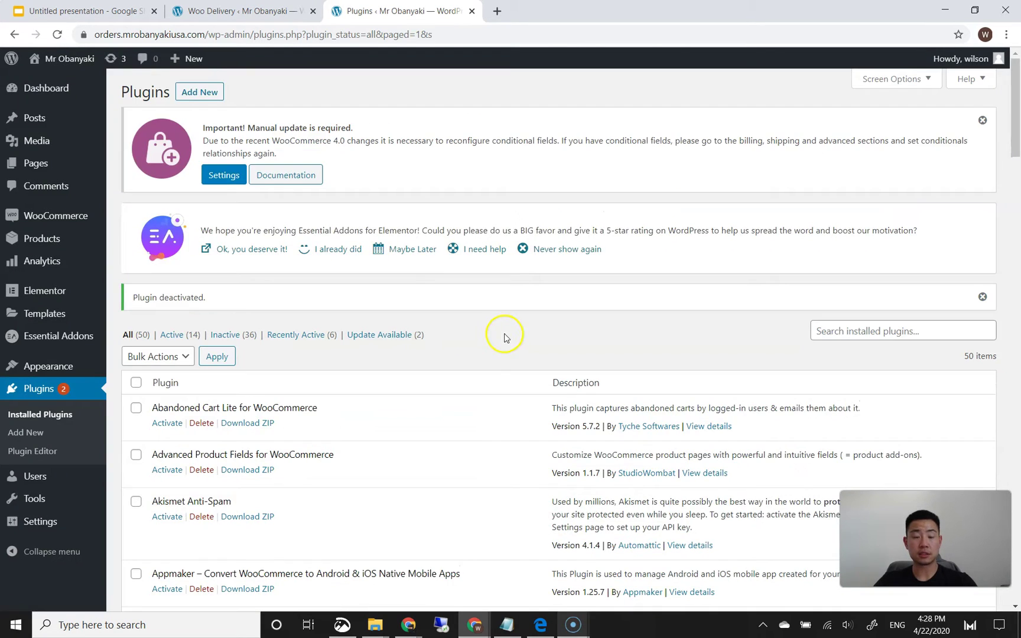
# - Activate the Order Delivery Date for WooCommerce (Lite version) plugin
pyautogui.scroll(-3, 380, 353)
pyautogui.scroll(-8, 380, 353)
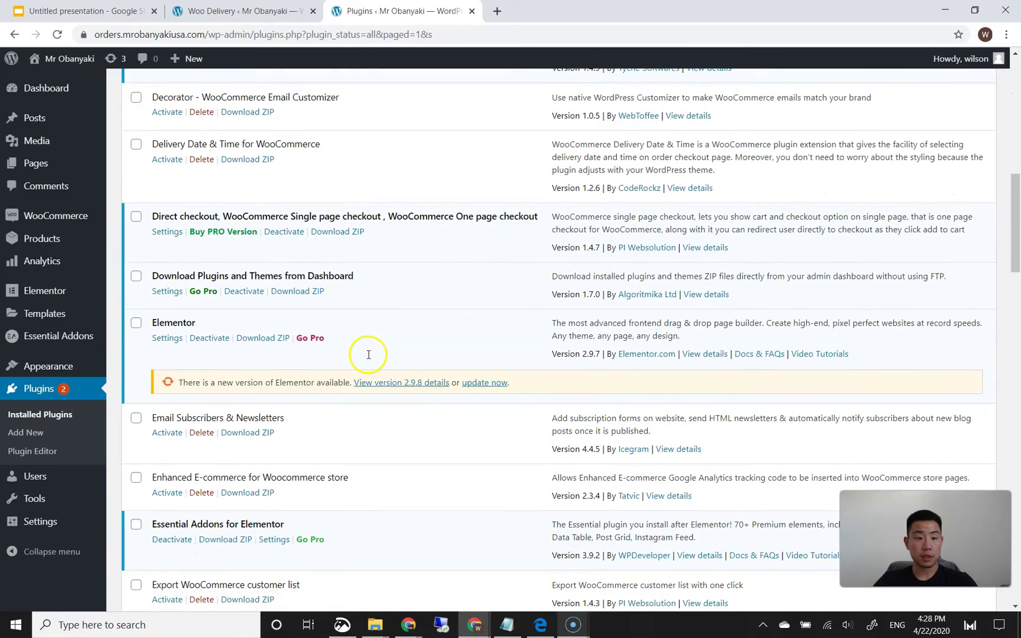
pyautogui.scroll(-1, 367, 358)
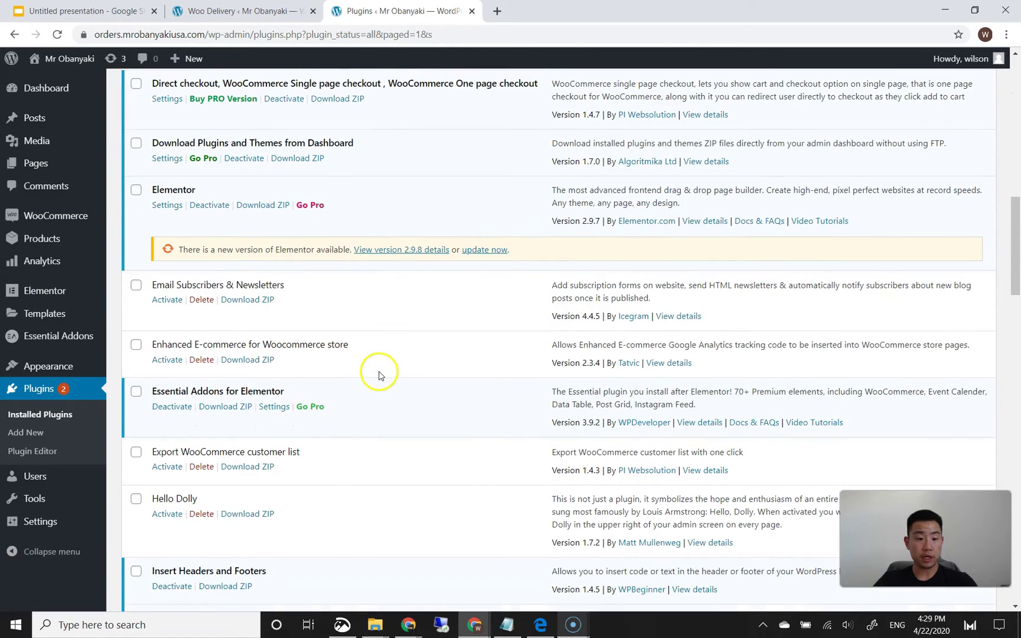
pyautogui.scroll(-2, 380, 372)
pyautogui.scroll(-6, 379, 373)
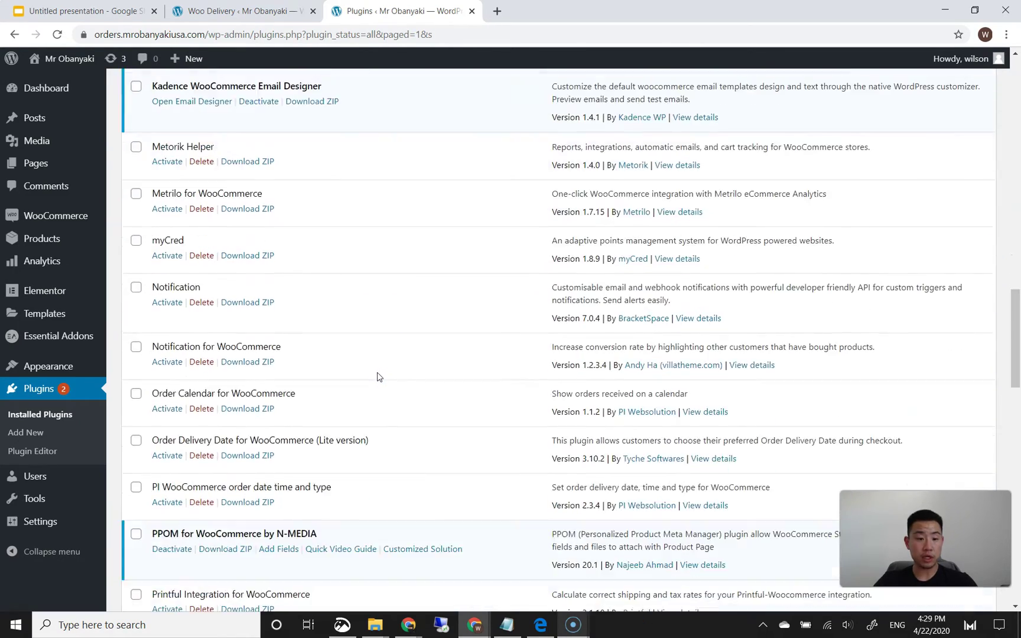
pyautogui.scroll(-2, 378, 377)
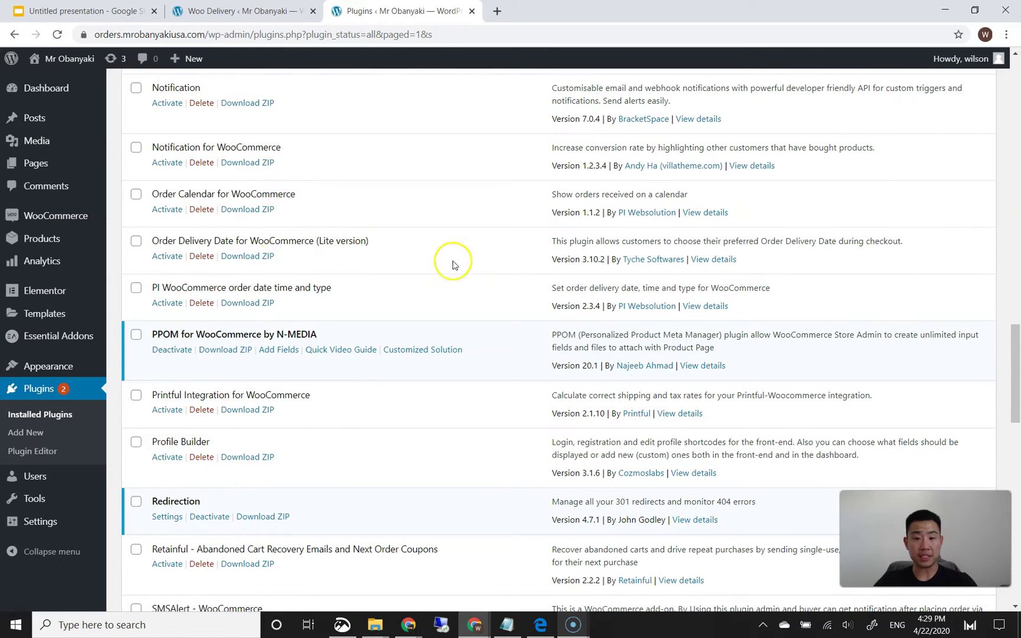
pyautogui.click(170, 257)
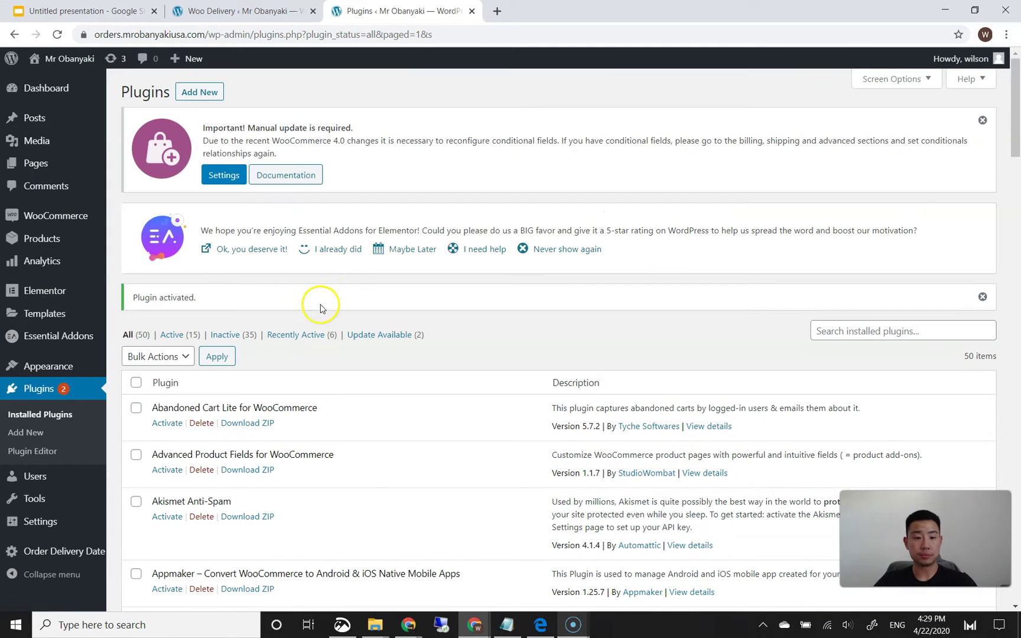
pyautogui.scroll(-4, 320, 305)
pyautogui.scroll(-2, 321, 305)
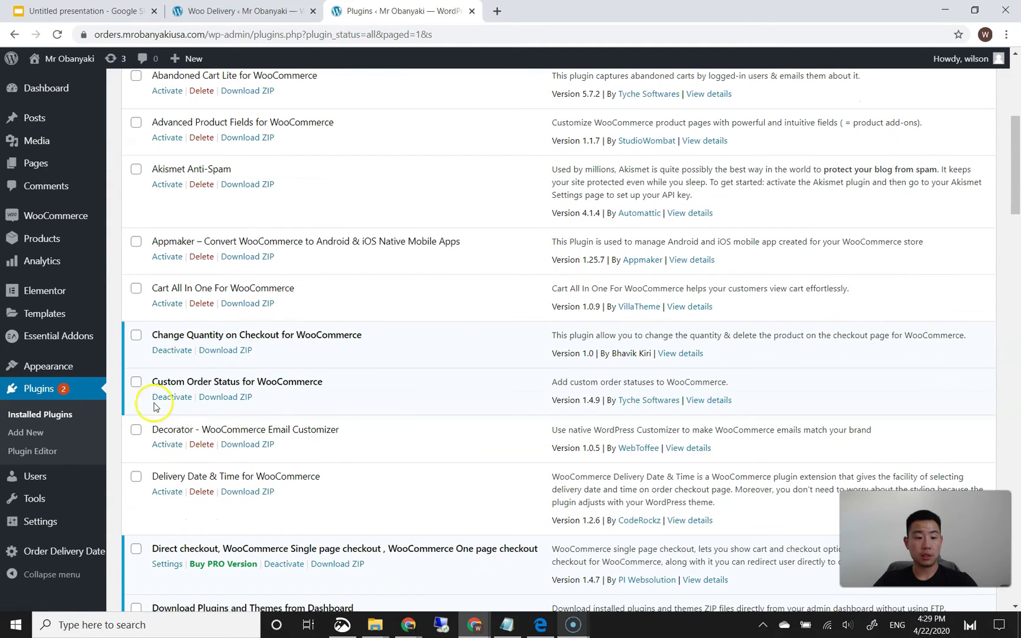
# - Open the Order Delivery Date settings and check the 30-hour Minimum Delivery time
pyautogui.click(56, 554)
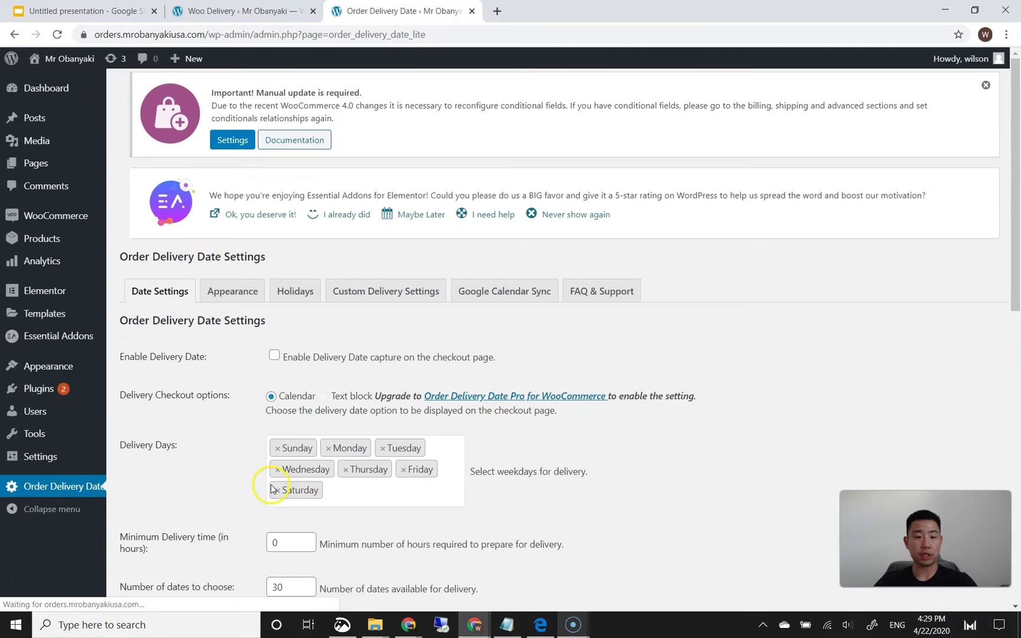
pyautogui.scroll(-1, 241, 471)
pyautogui.scroll(-2, 240, 471)
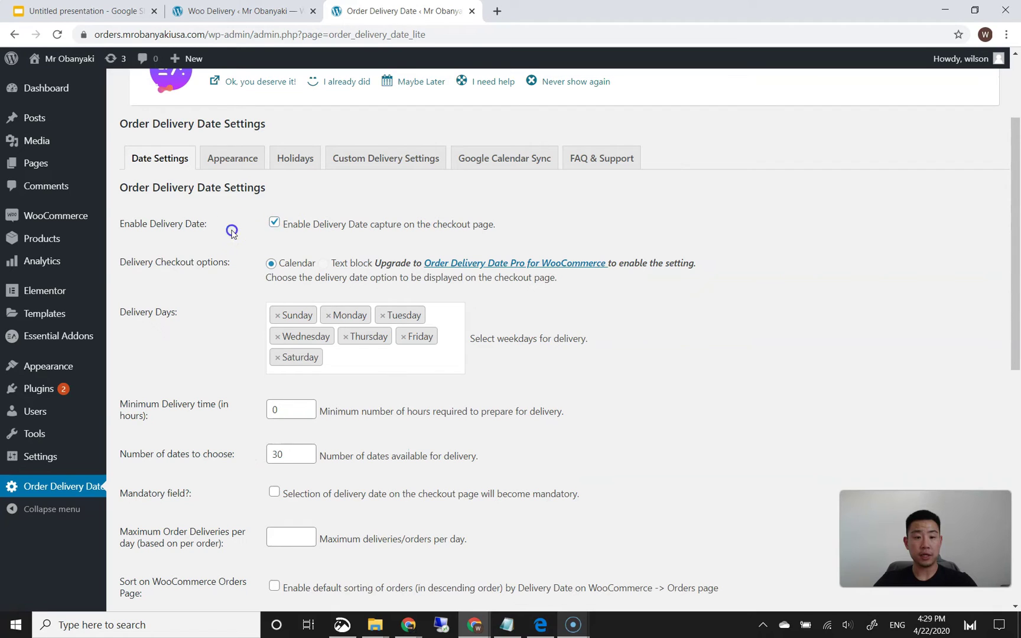
pyautogui.scroll(-2, 223, 306)
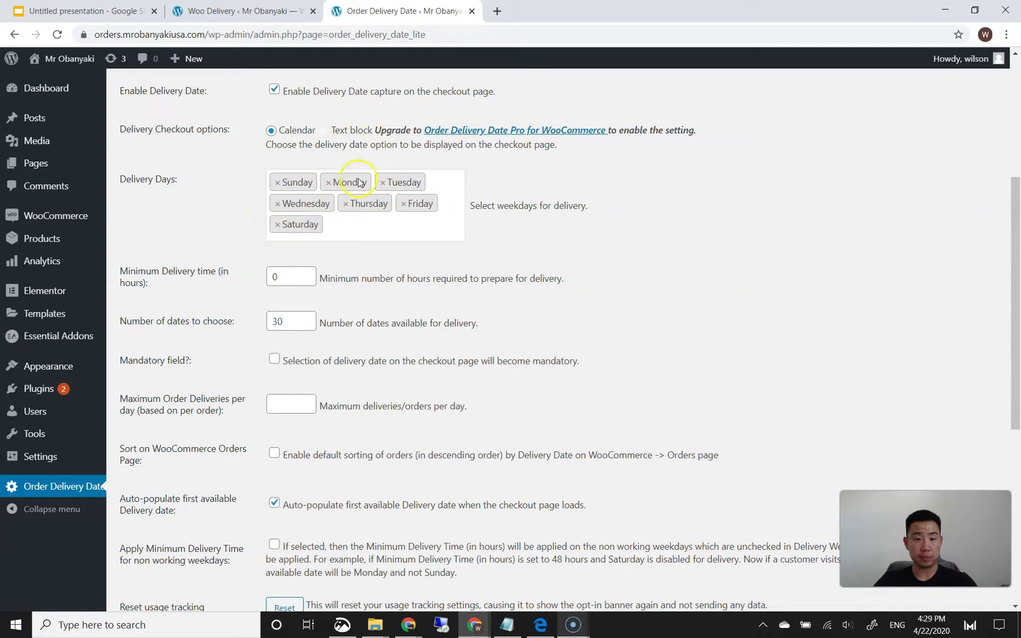
pyautogui.scroll(-1, 241, 267)
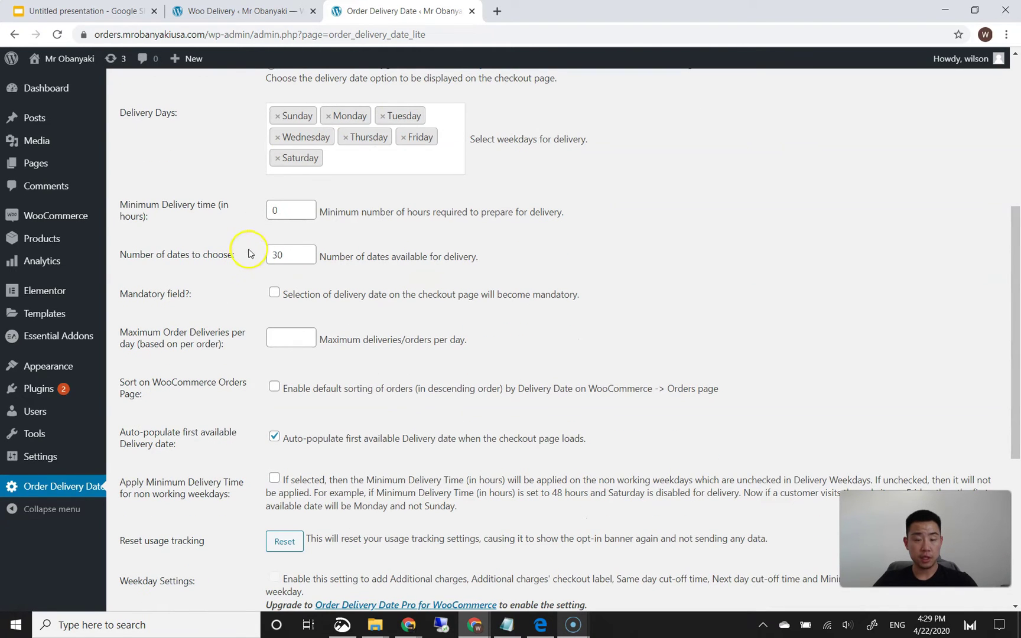
pyautogui.click(282, 213)
pyautogui.click(231, 199)
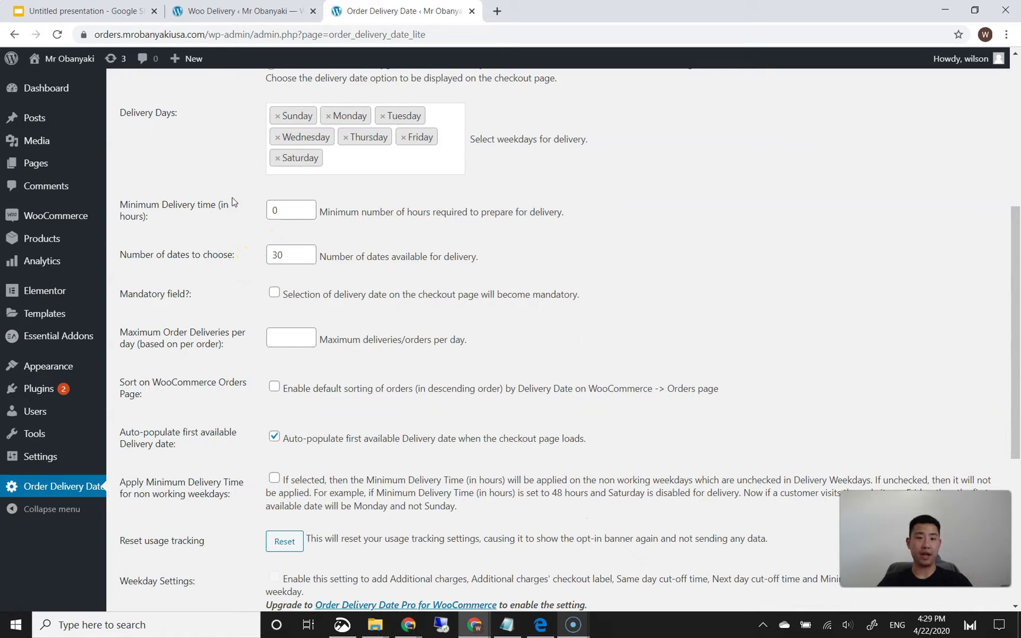
pyautogui.click(277, 210)
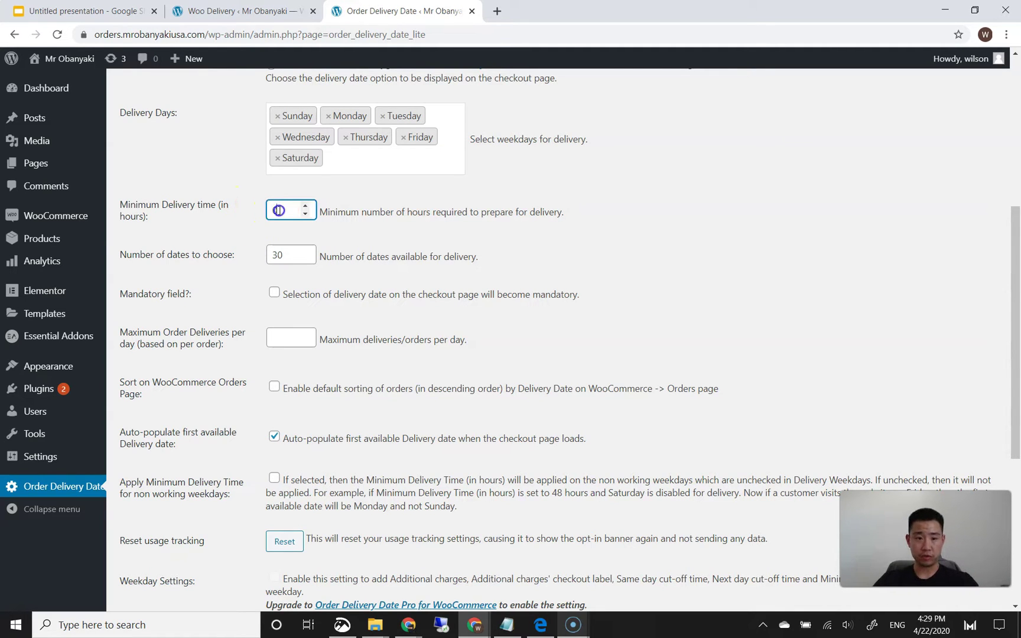
pyautogui.click(235, 212)
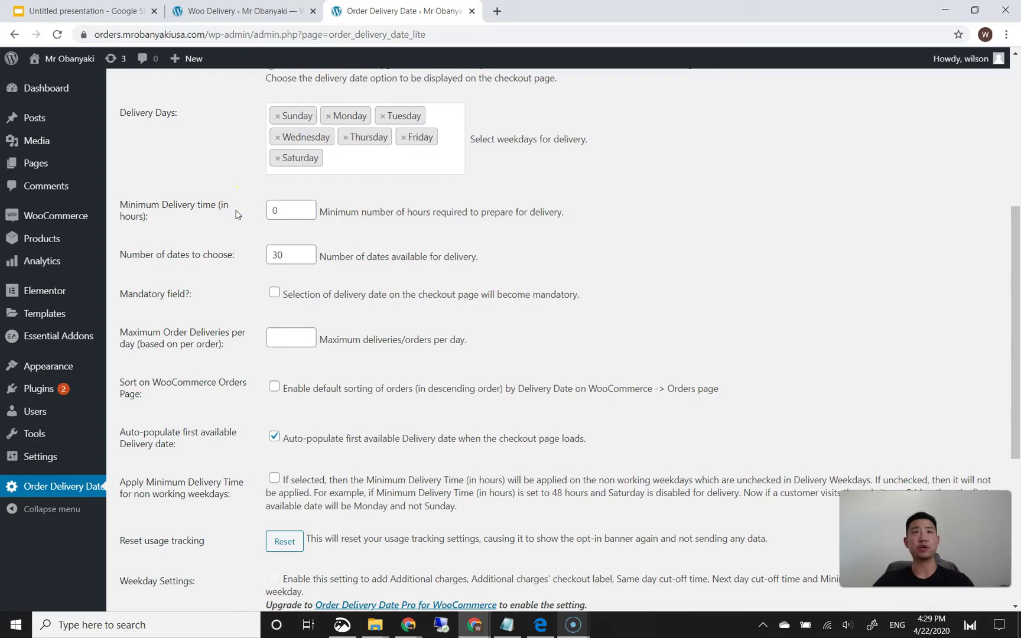
pyautogui.click(269, 208)
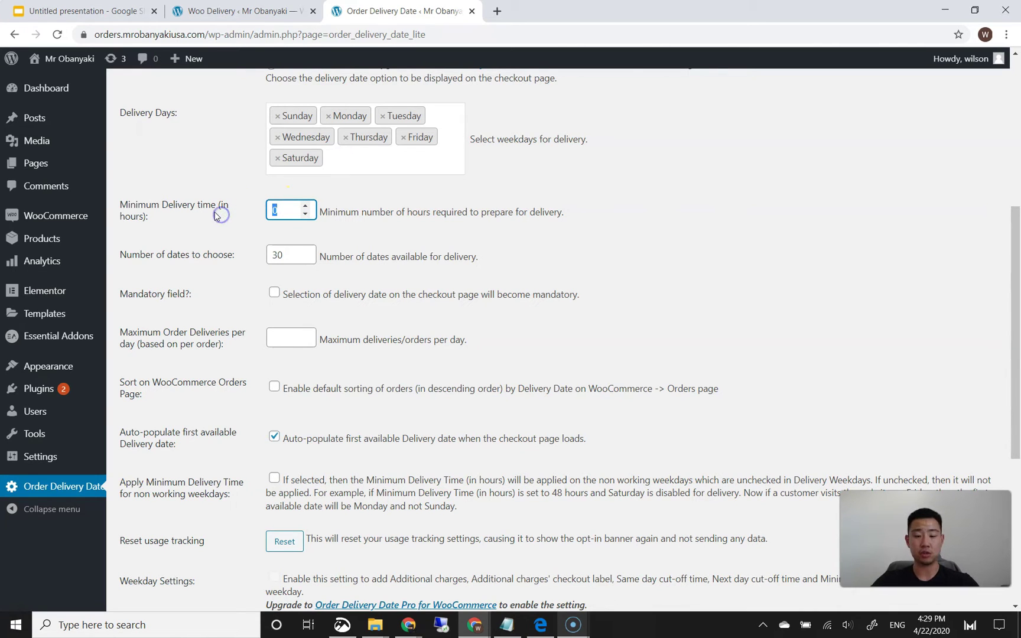
pyautogui.click(236, 221)
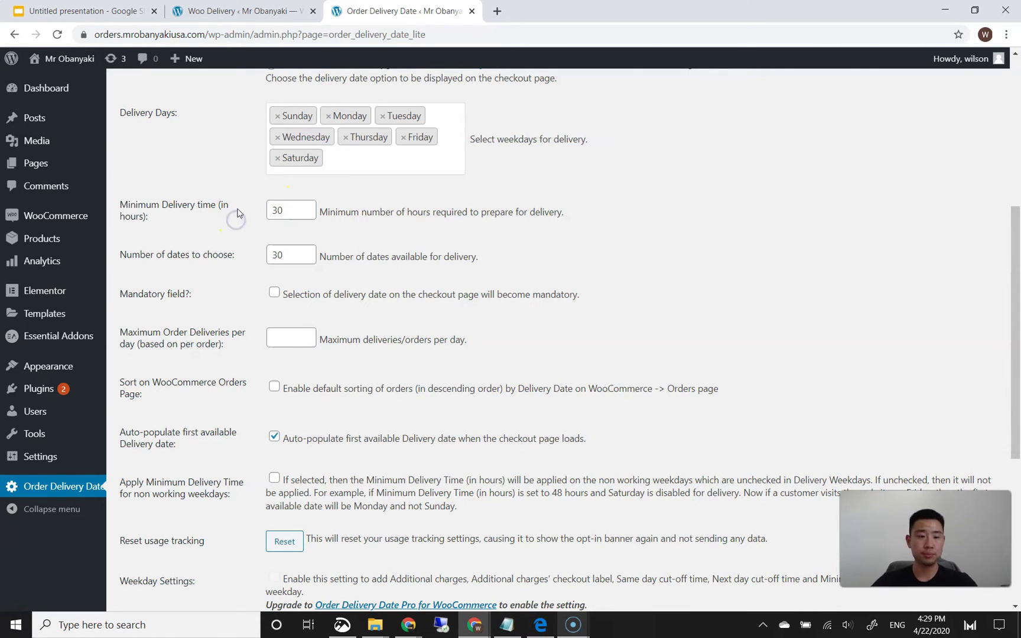
# - Change Number of dates from 30 to 1 and make the delivery date mandatory
pyautogui.scroll(-1, 237, 213)
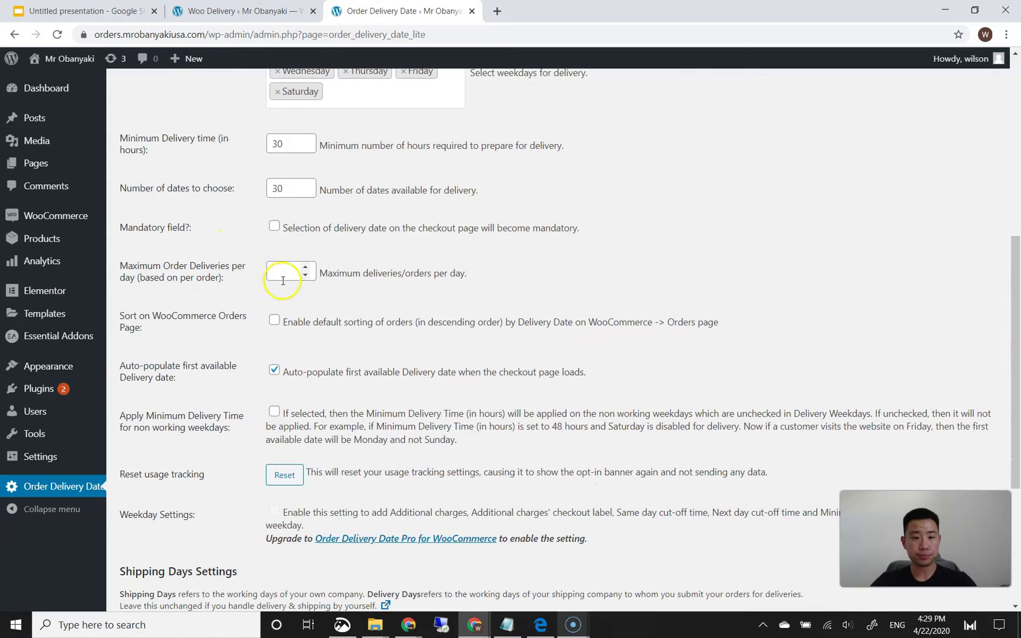
pyautogui.doubleClick(296, 192)
pyautogui.write('1')
pyautogui.click(395, 181)
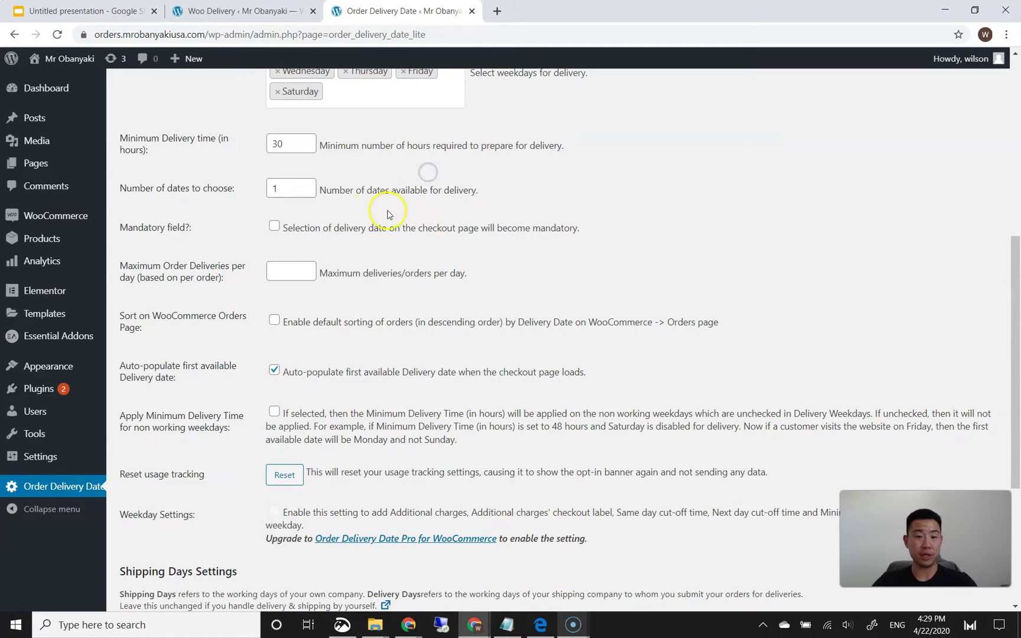
pyautogui.click(345, 227)
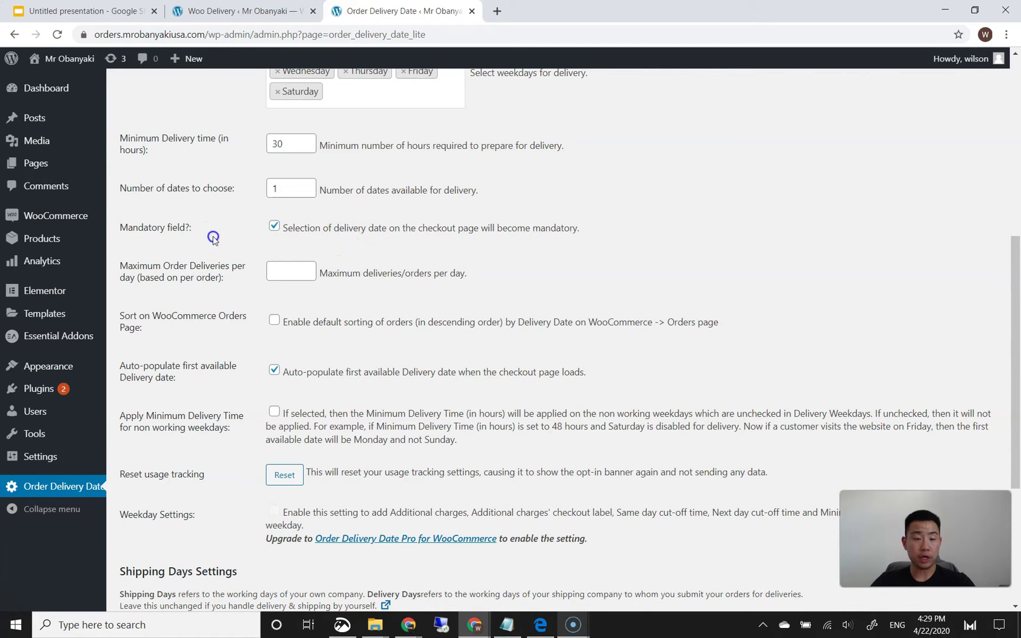
# - Enable sorting on the WooCommerce Orders page and save the delivery date settings
pyautogui.scroll(-2, 211, 234)
pyautogui.scroll(1, 267, 197)
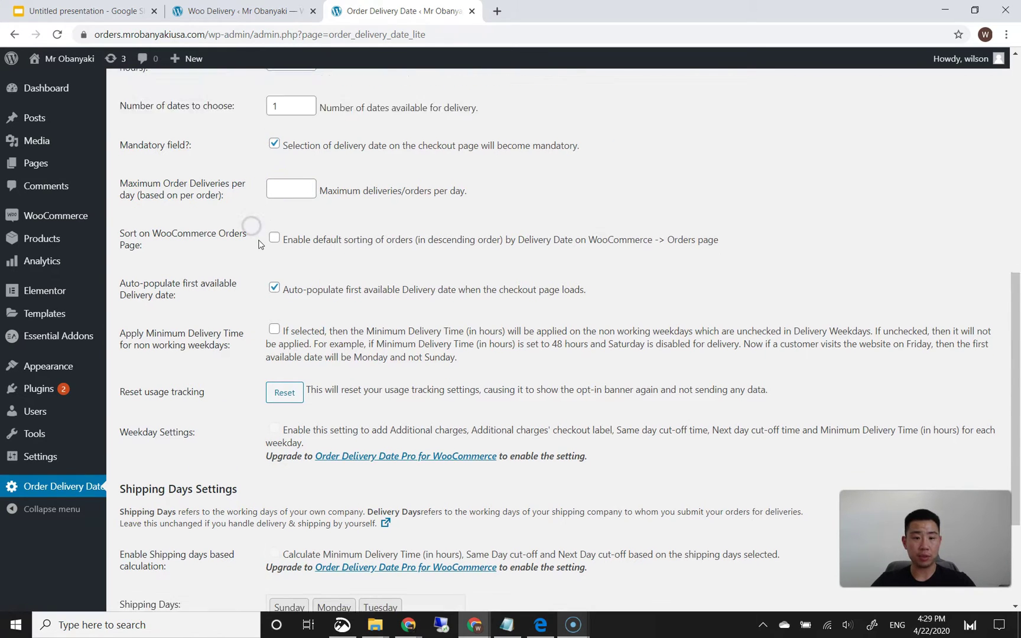
pyautogui.scroll(-1, 263, 237)
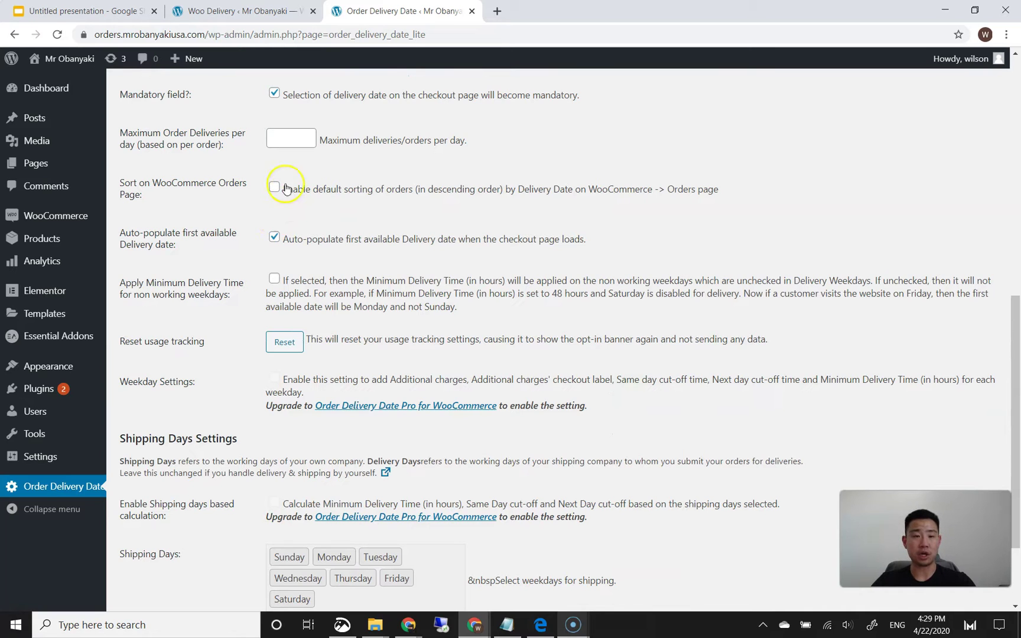
pyautogui.click(290, 143)
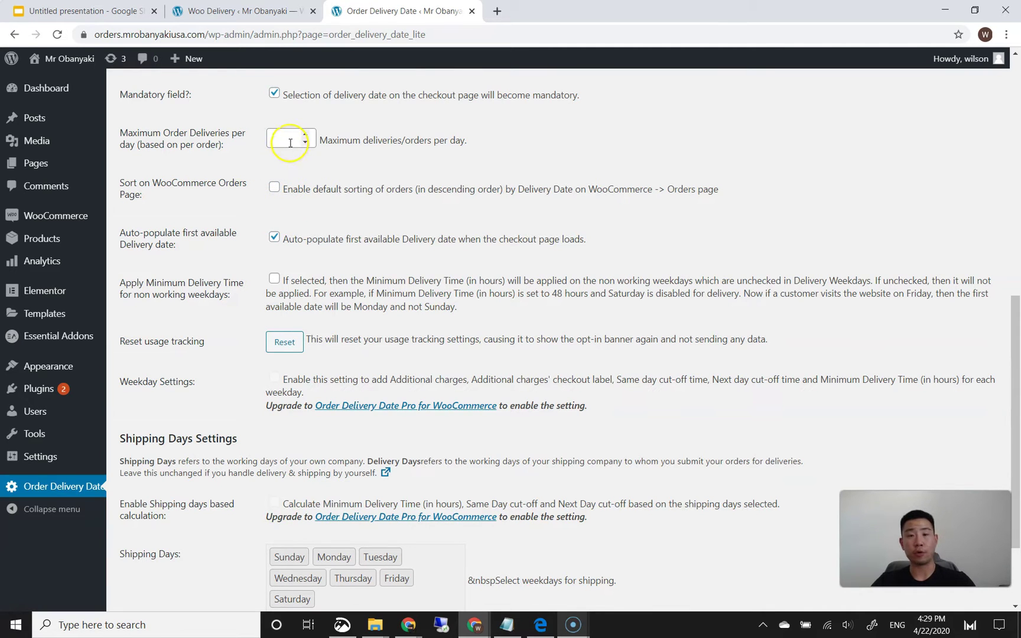
pyautogui.click(263, 166)
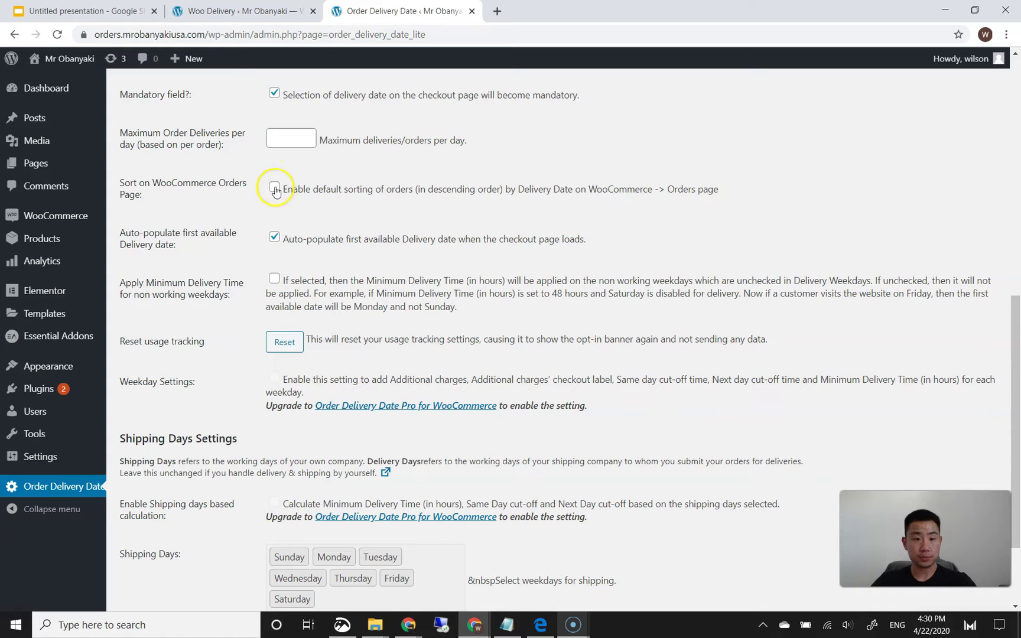
pyautogui.scroll(-1, 256, 210)
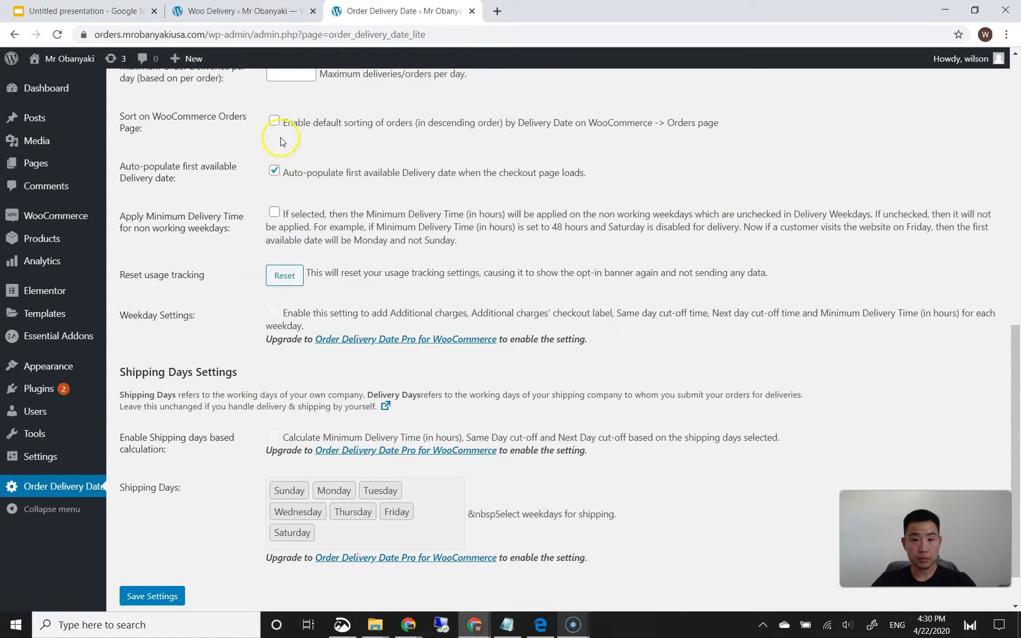
pyautogui.scroll(-1, 253, 202)
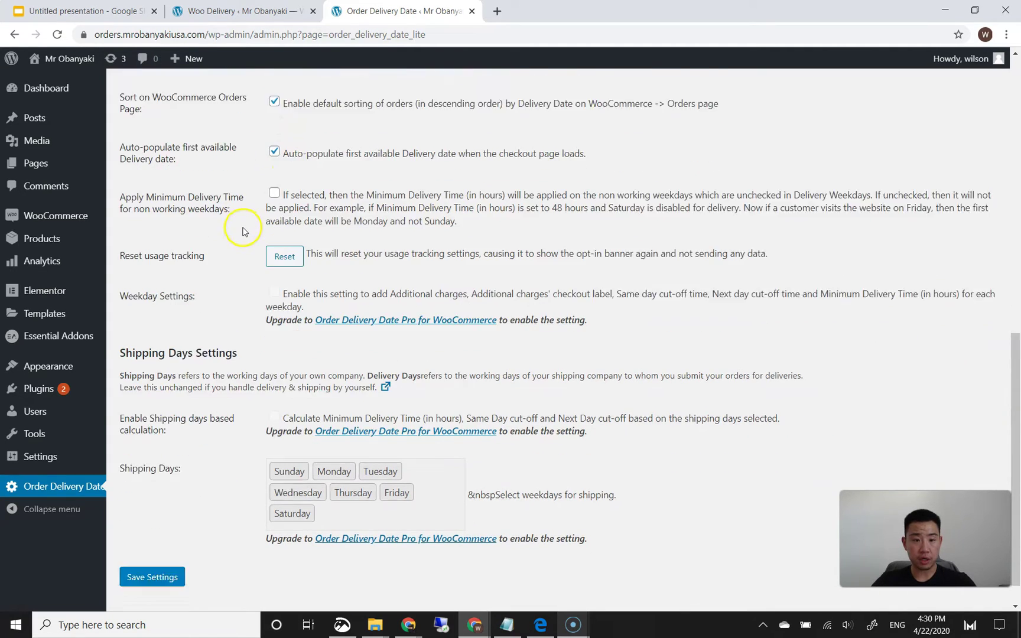
pyautogui.click(148, 544)
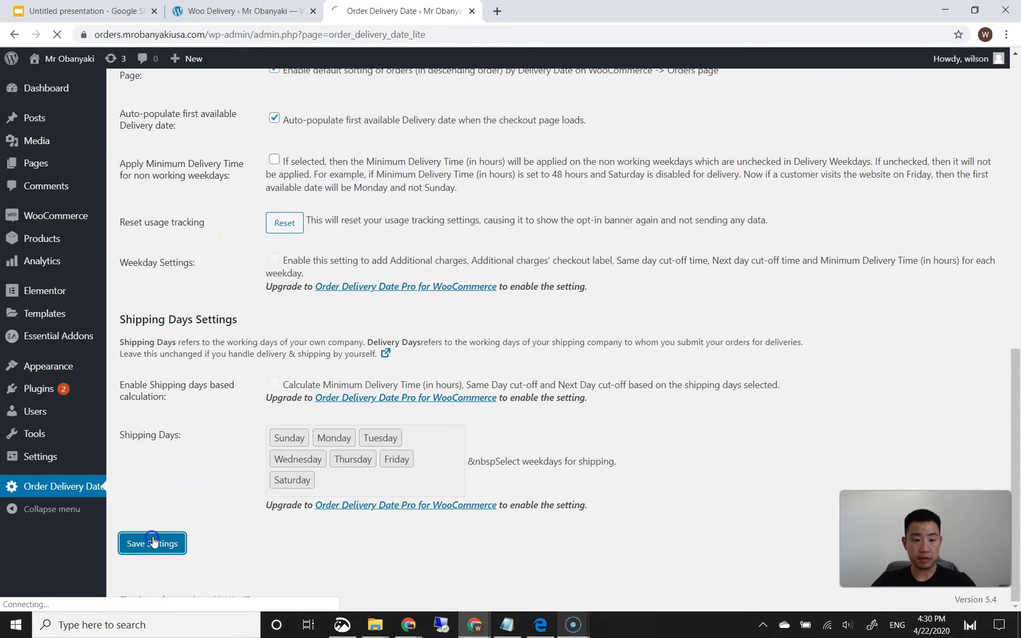
pyautogui.scroll(-2, 216, 449)
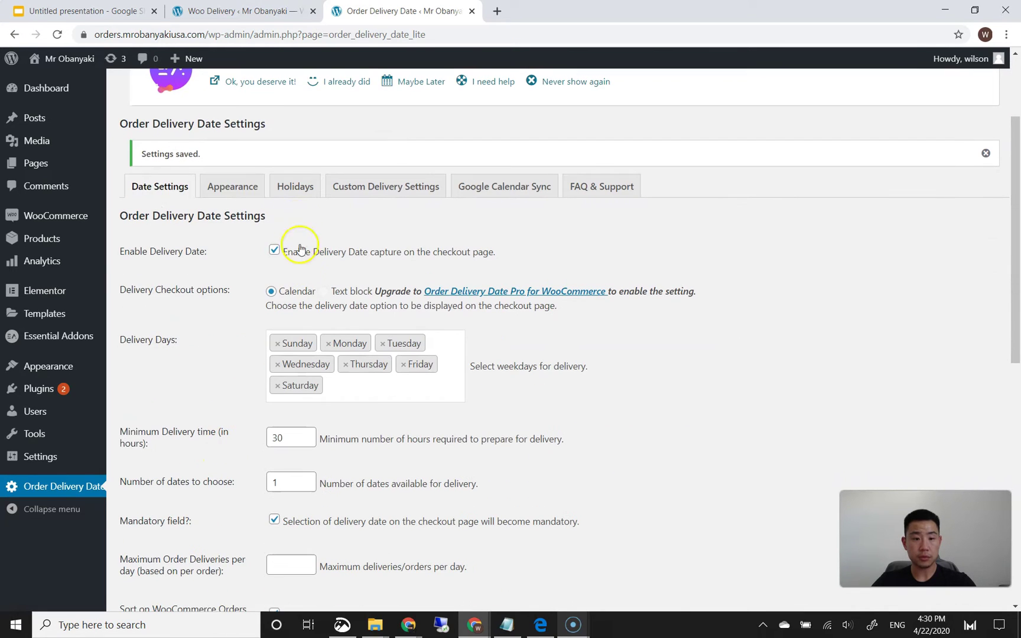
pyautogui.click(230, 187)
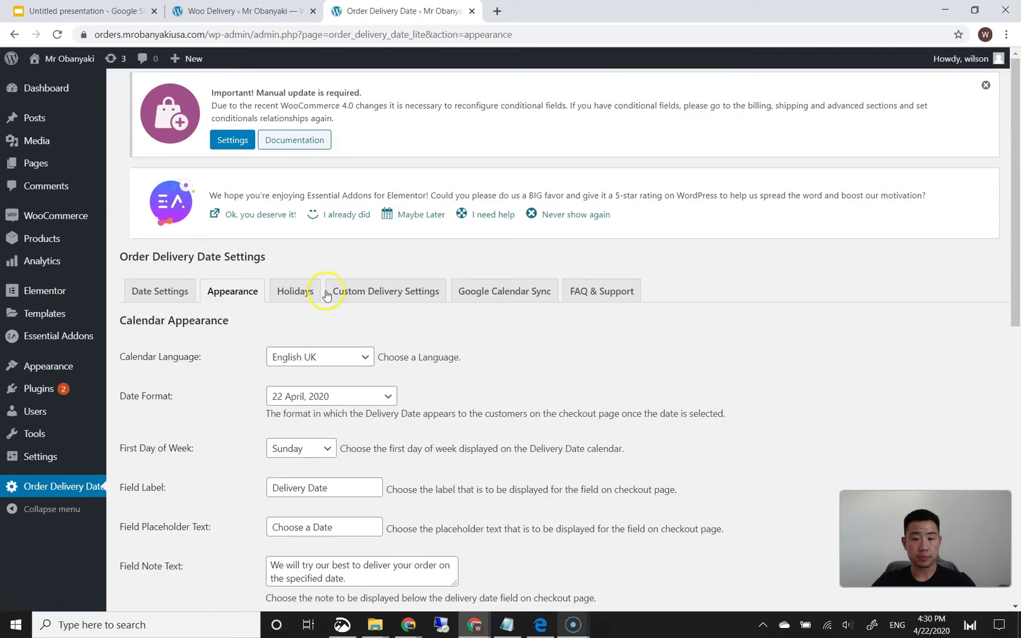
pyautogui.scroll(-2, 332, 291)
pyautogui.scroll(-2, 256, 291)
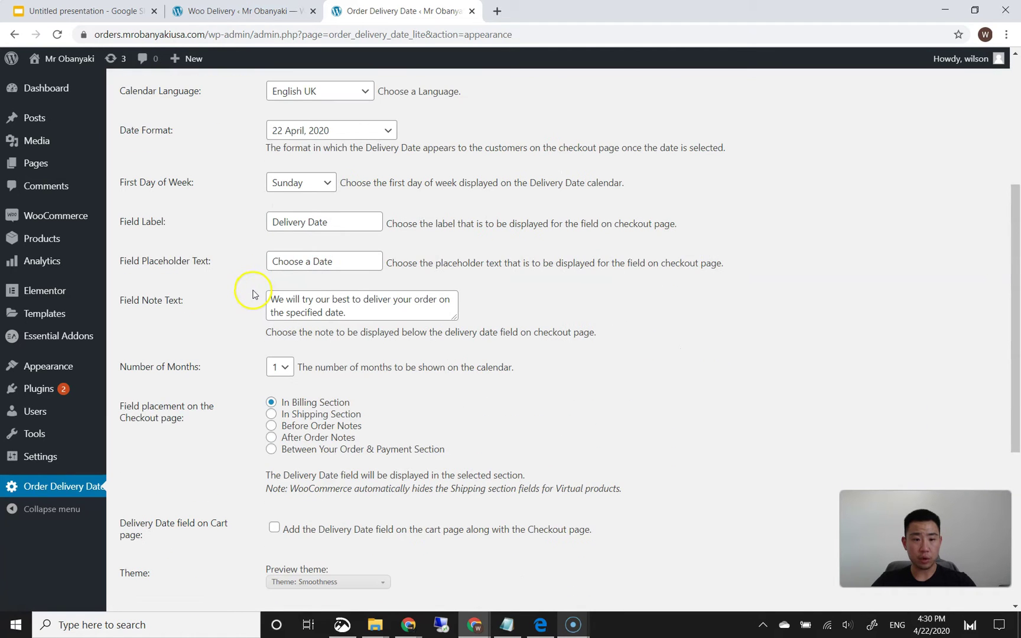
pyautogui.scroll(-5, 253, 294)
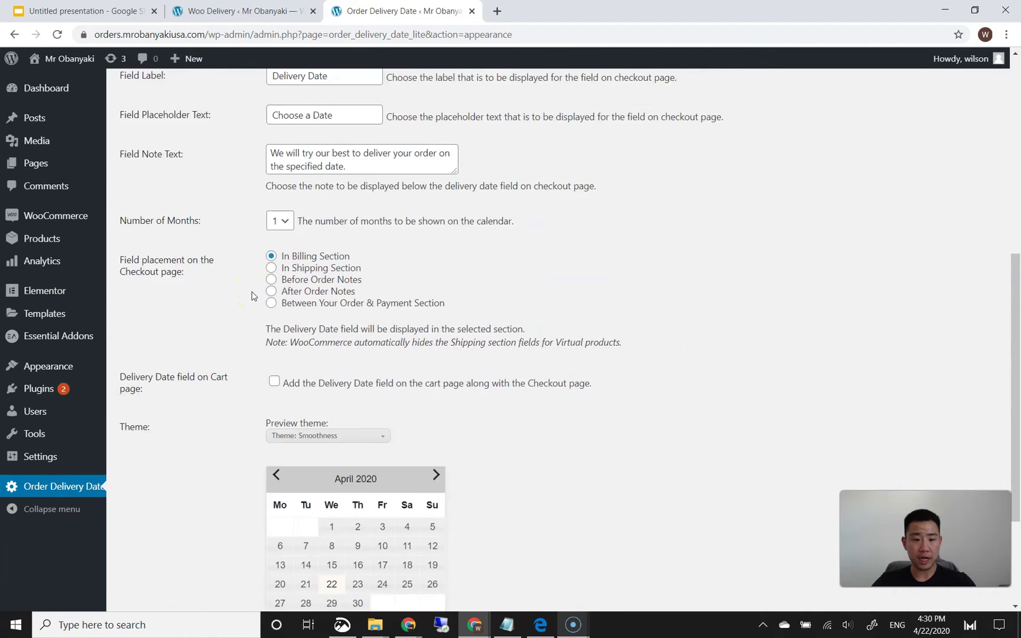
pyautogui.scroll(9, 253, 294)
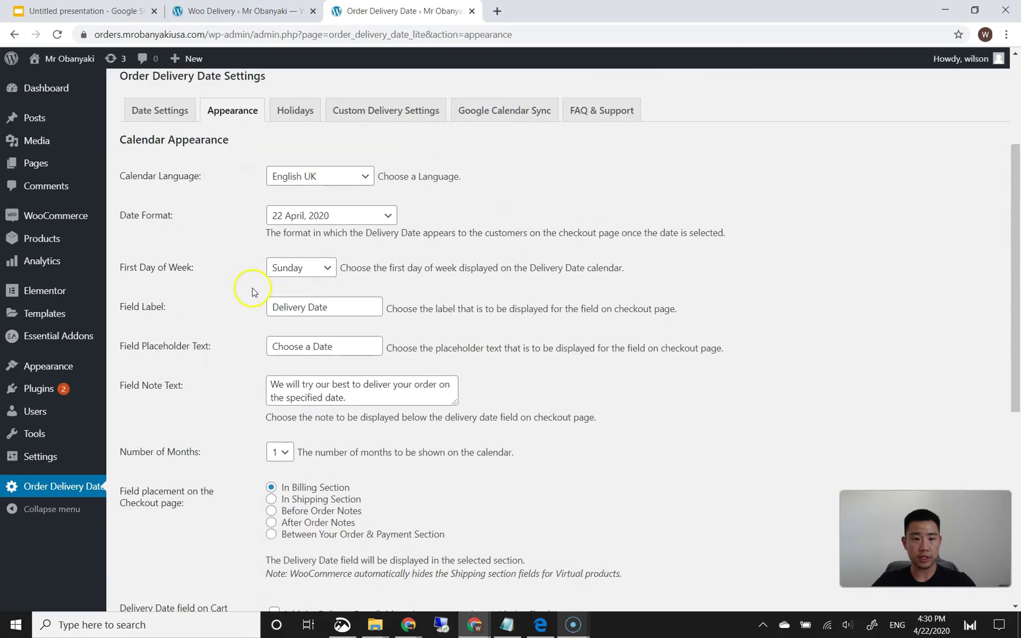
pyautogui.click(276, 248)
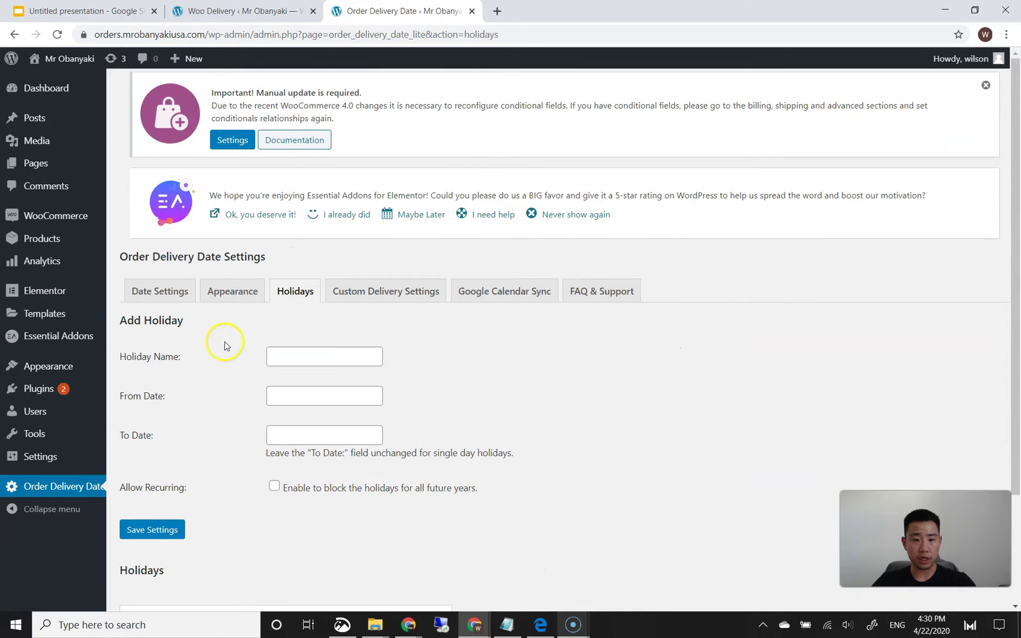
pyautogui.scroll(-2, 225, 350)
pyautogui.click(356, 161)
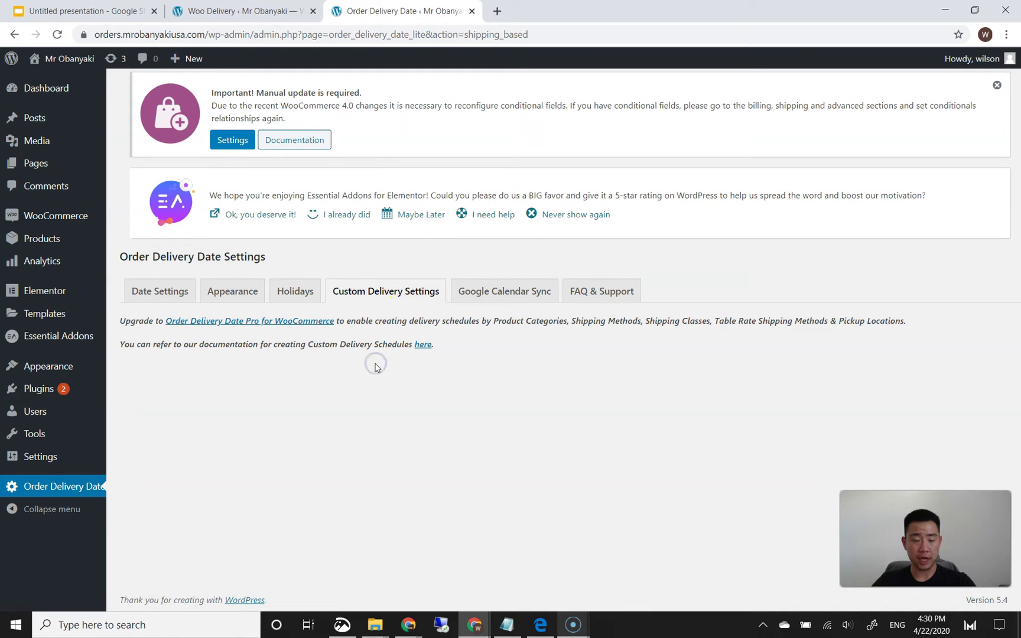
pyautogui.click(178, 290)
# - Deactivate the Order Delivery Date plugin, giving Other as the feedback reason
pyautogui.moveTo(50, 391)
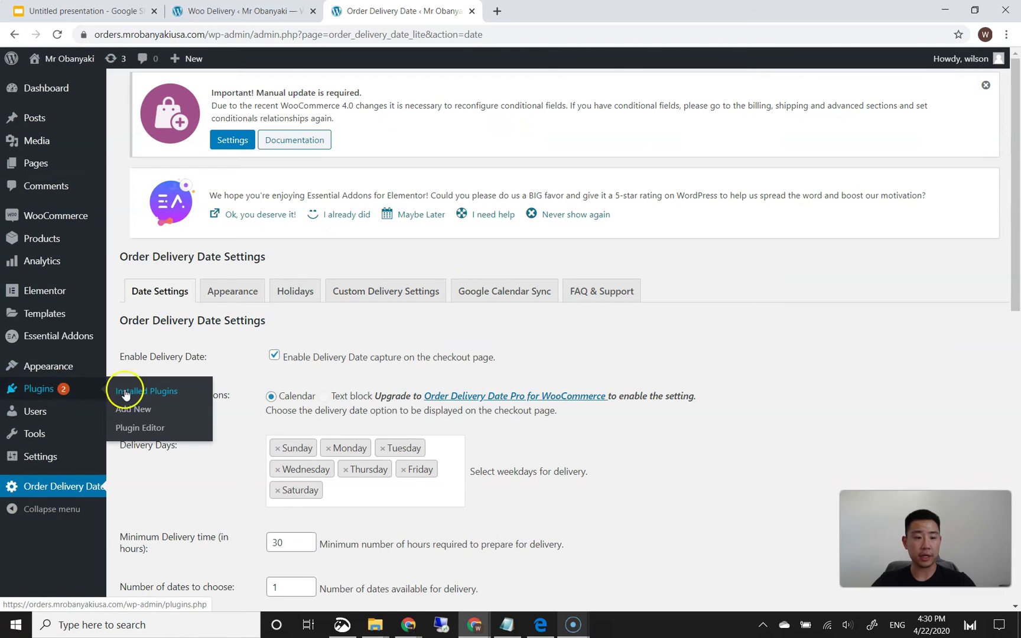
pyautogui.click(125, 395)
pyautogui.scroll(-5, 403, 374)
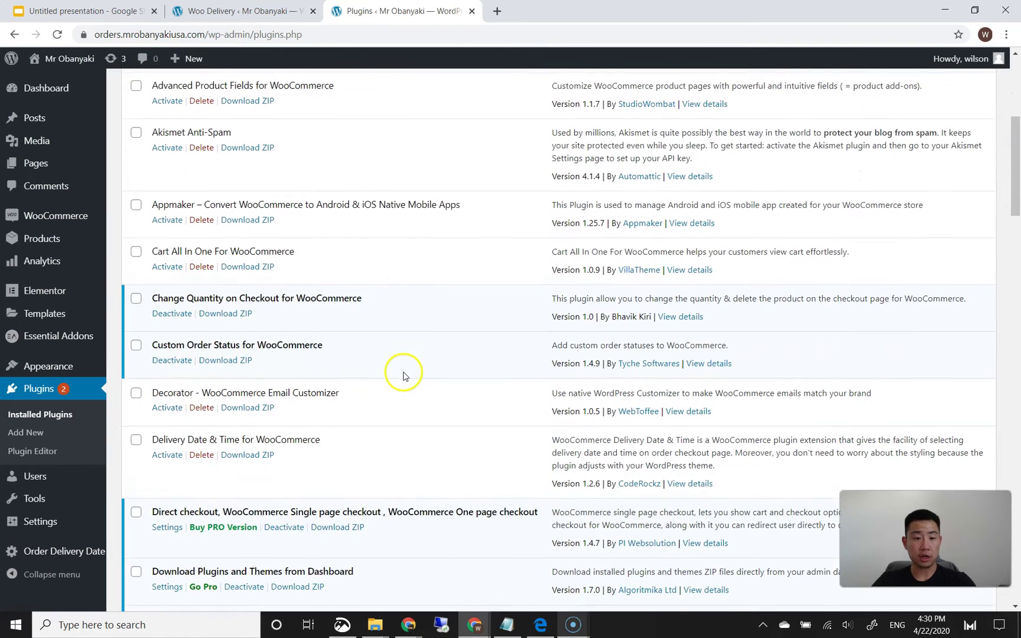
pyautogui.scroll(-3, 402, 370)
pyautogui.scroll(-1, 388, 369)
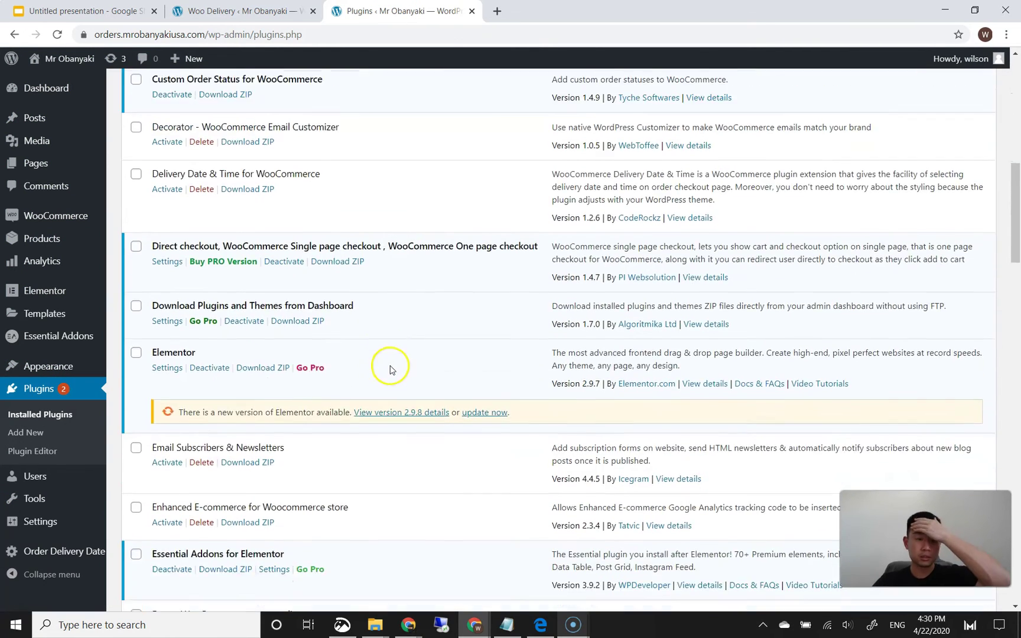
pyautogui.scroll(-2, 389, 369)
pyautogui.scroll(-4, 389, 371)
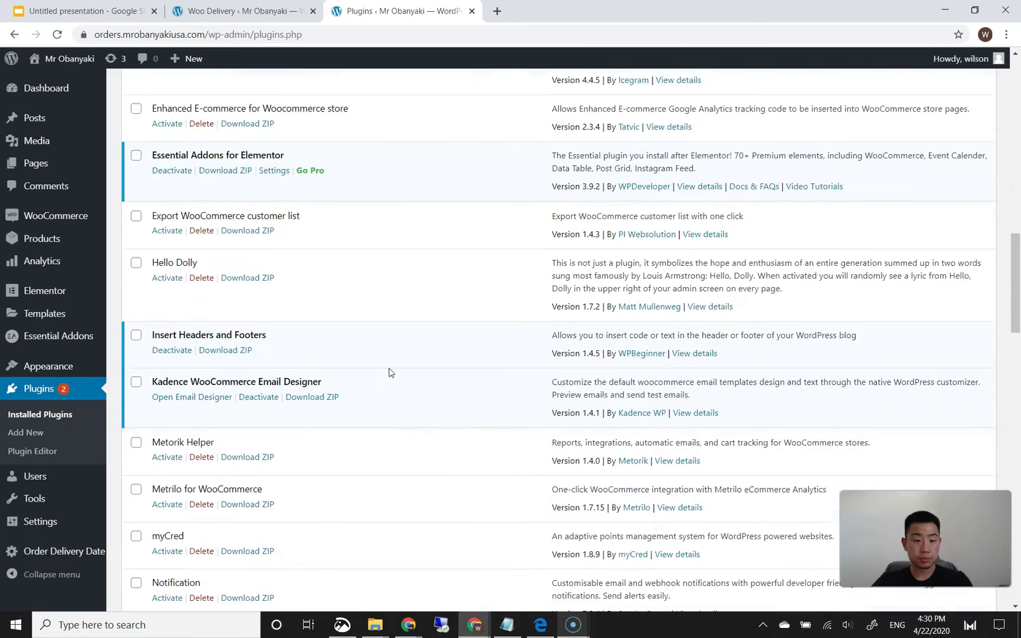
pyautogui.scroll(-2, 390, 371)
pyautogui.scroll(-5, 347, 341)
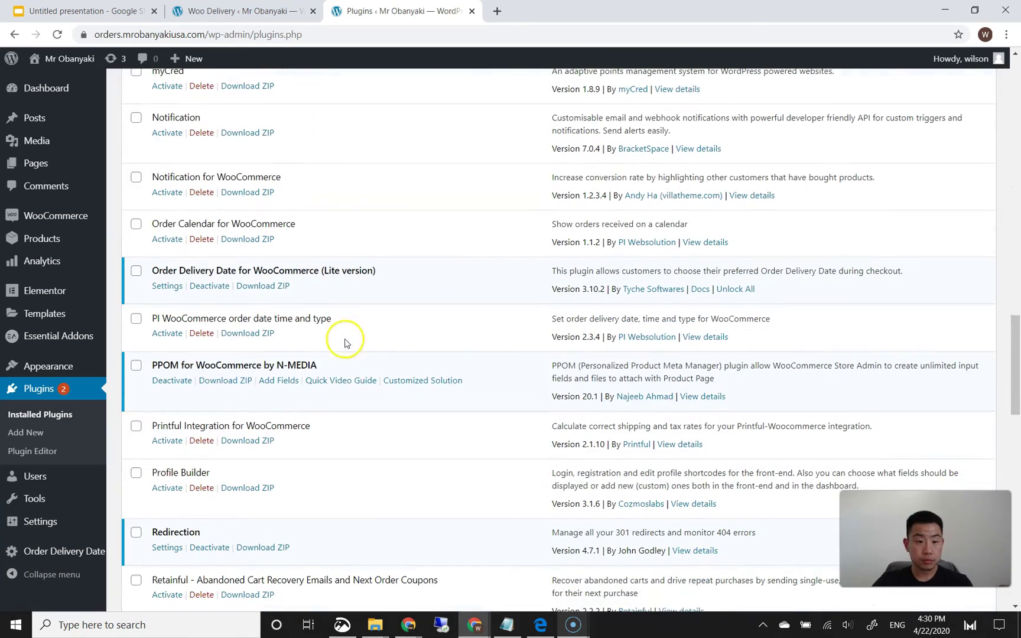
pyautogui.click(208, 285)
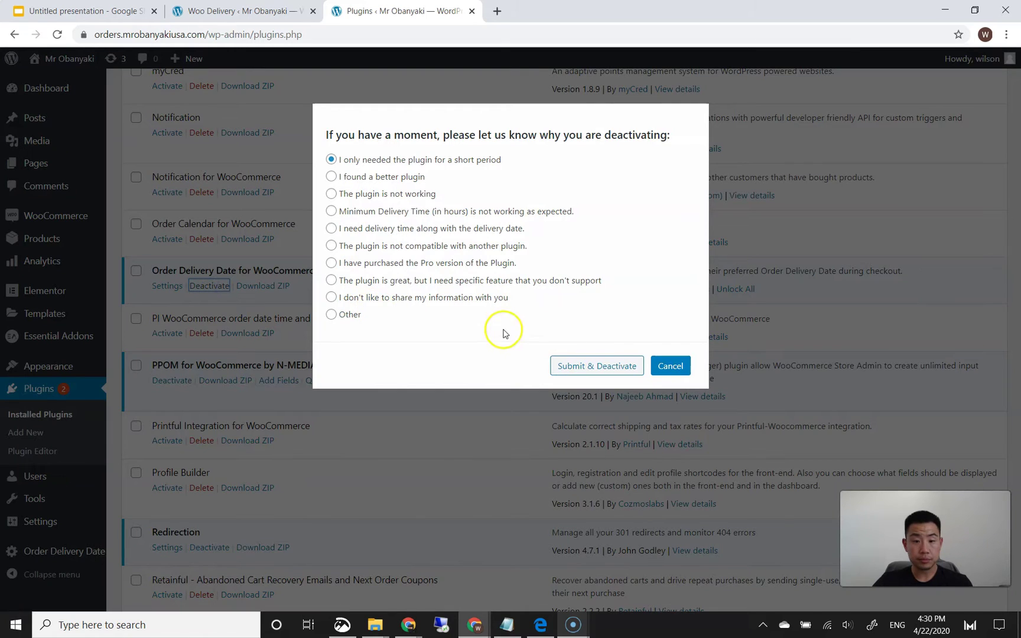
pyautogui.click(353, 315)
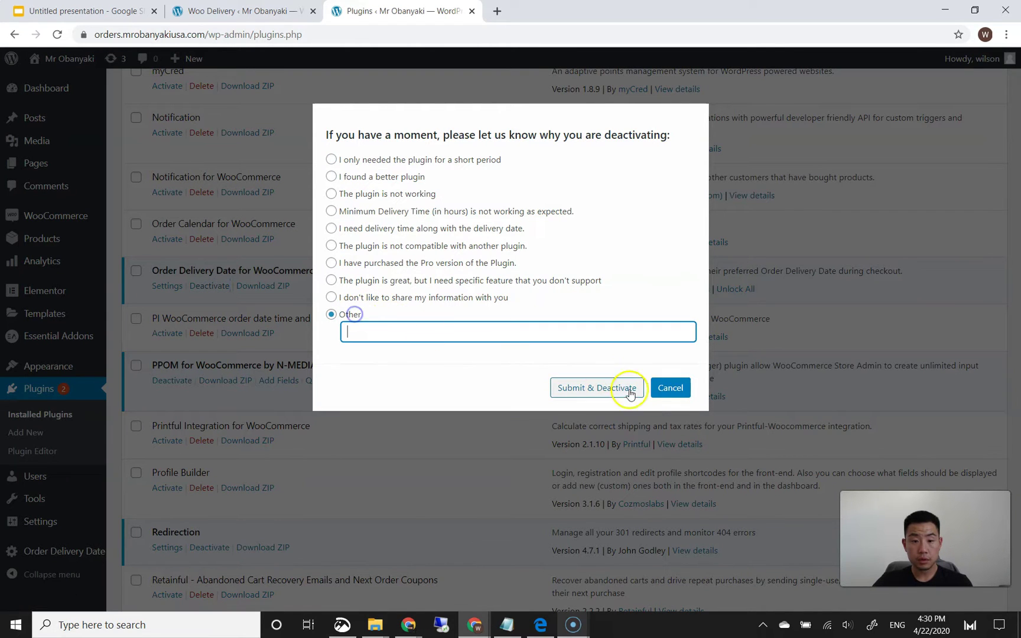
pyautogui.click(613, 388)
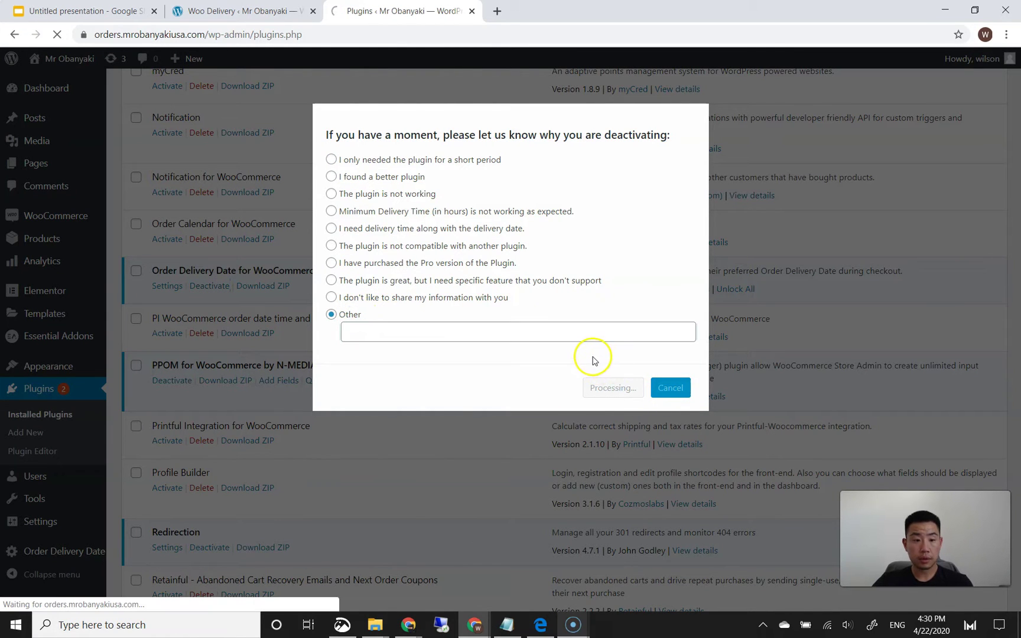
# - Activate the PI WooCommerce order date time and type plugin
pyautogui.scroll(-4, 477, 378)
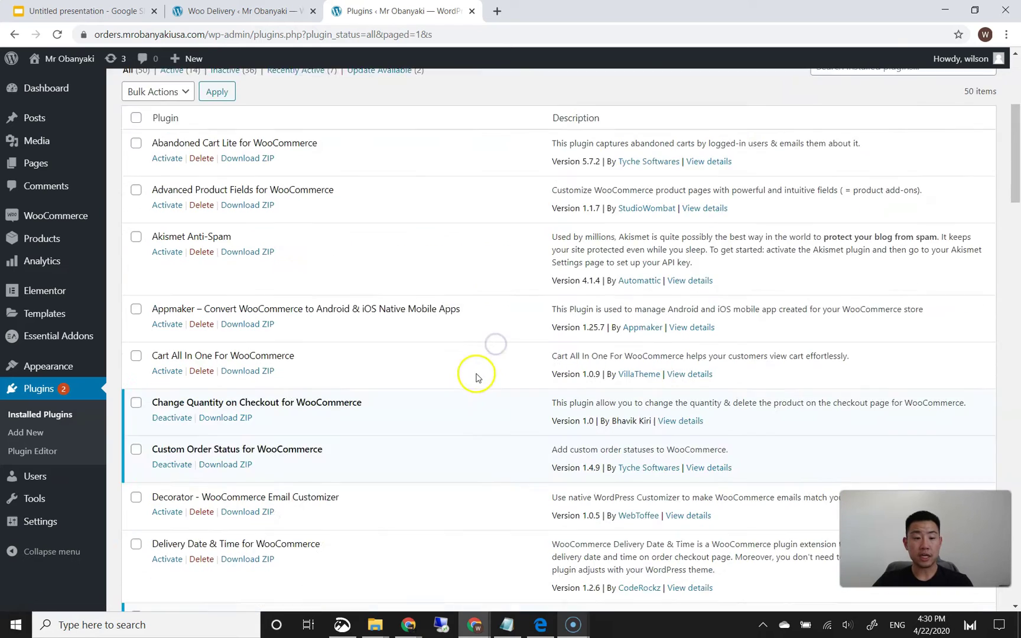
pyautogui.scroll(-10, 478, 378)
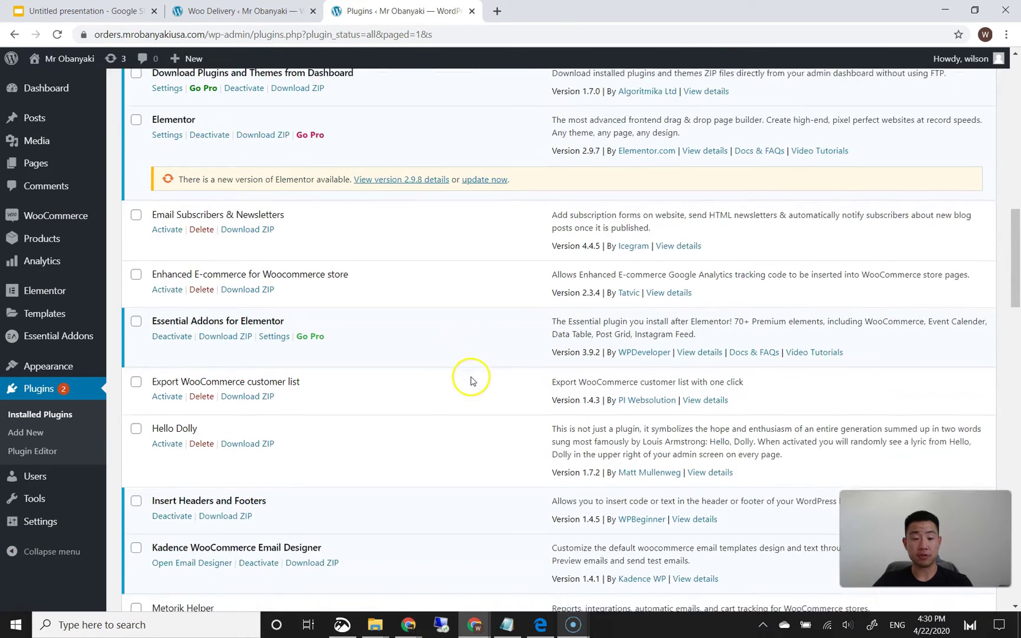
pyautogui.scroll(-1, 471, 381)
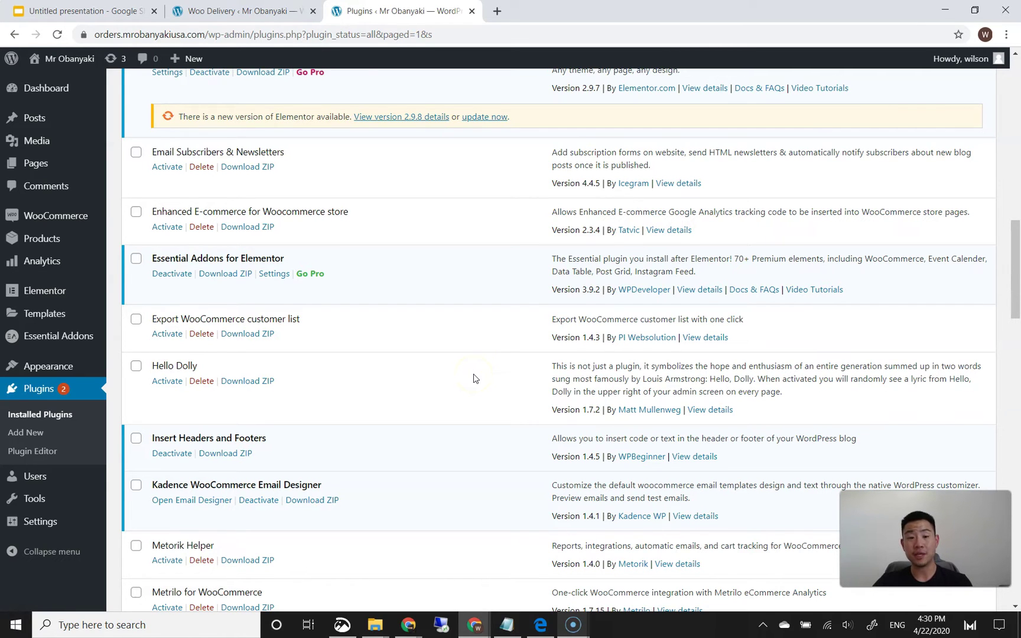
pyautogui.scroll(-4, 454, 368)
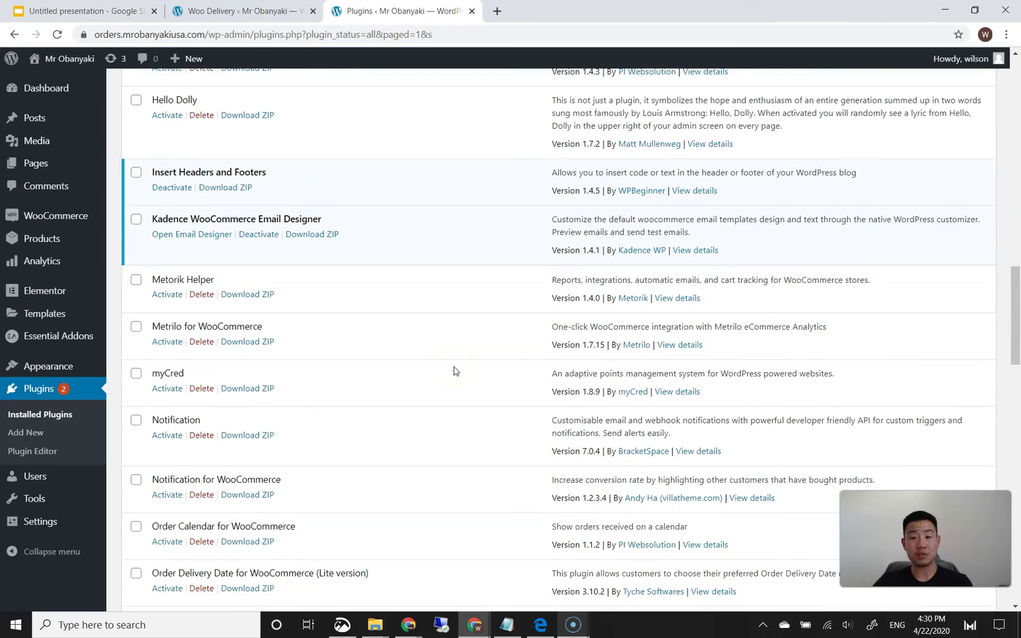
pyautogui.scroll(3, 453, 370)
pyautogui.scroll(-5, 454, 370)
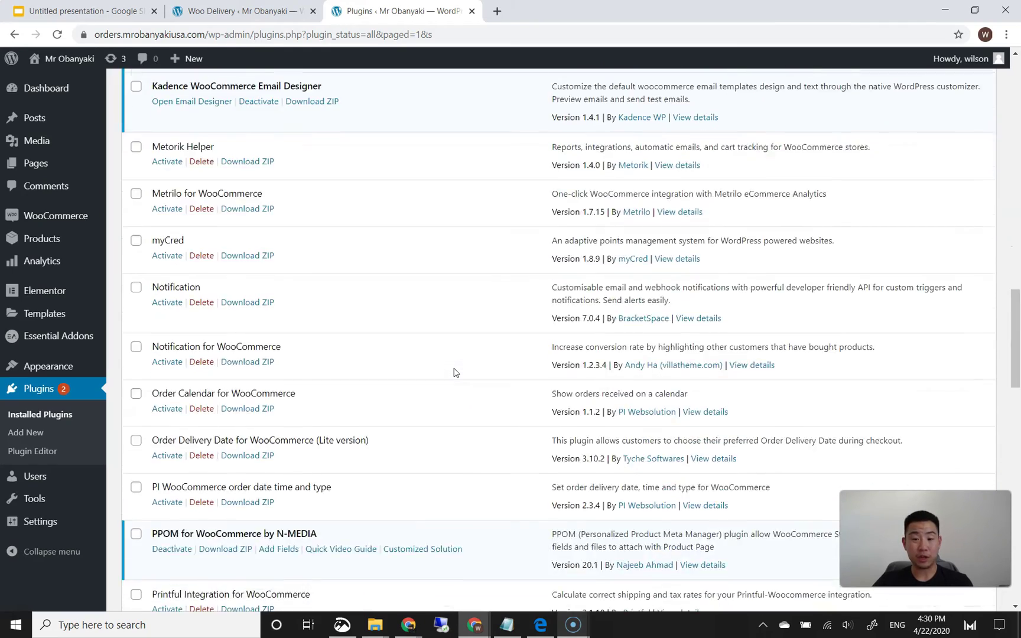
pyautogui.scroll(3, 453, 371)
pyautogui.scroll(-4, 454, 371)
pyautogui.click(446, 368)
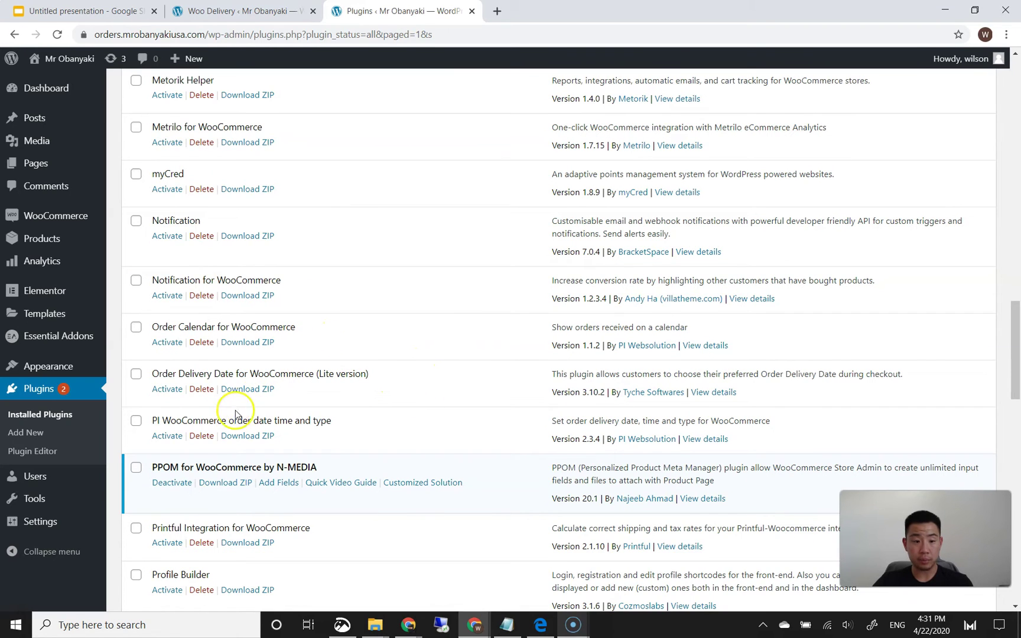
pyautogui.click(168, 438)
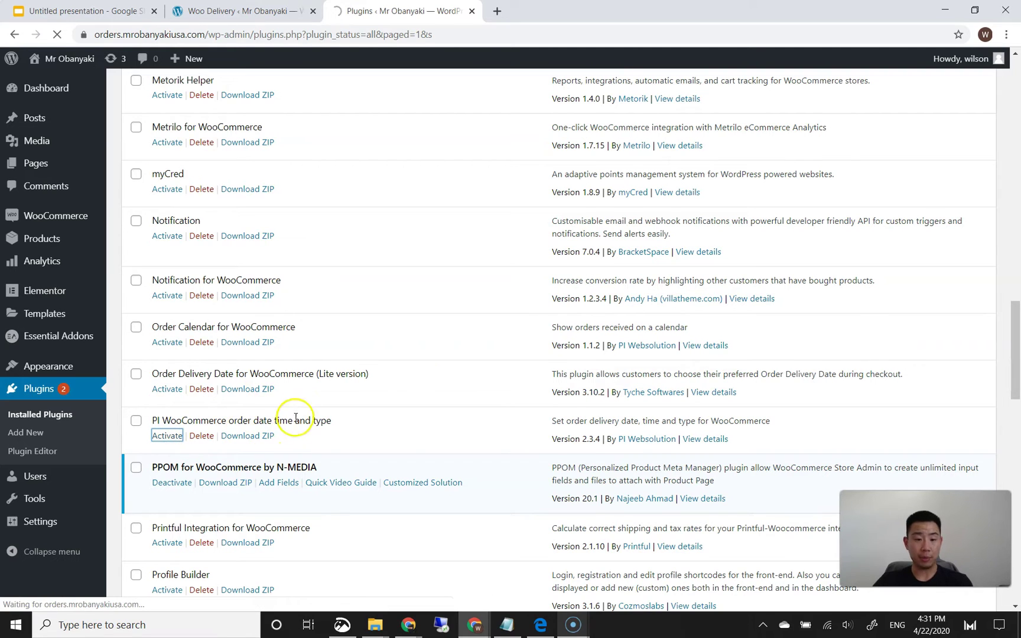
pyautogui.scroll(-2, 311, 430)
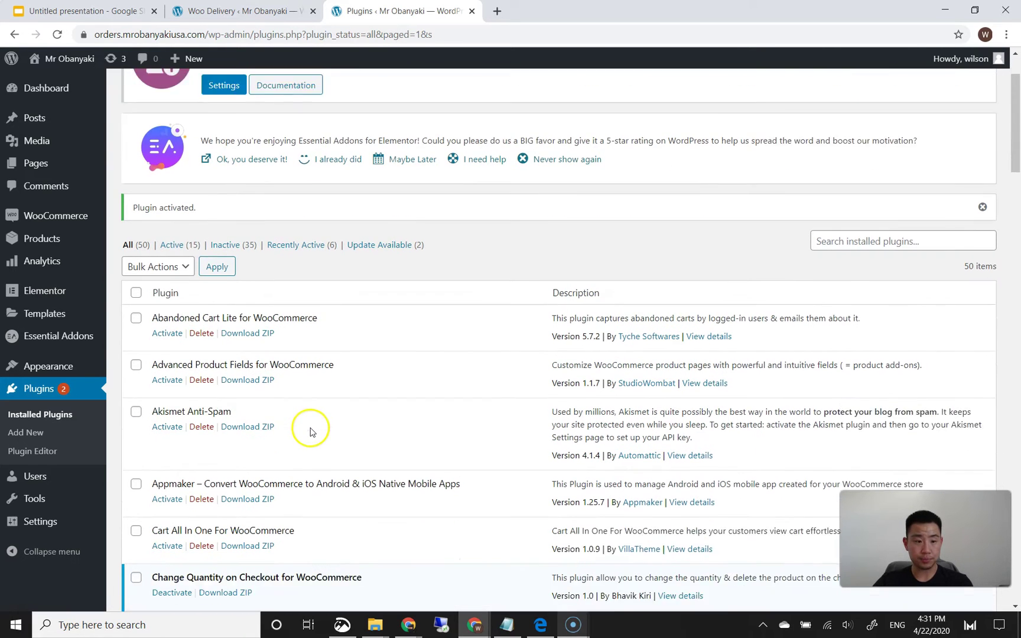
pyautogui.moveTo(87, 212)
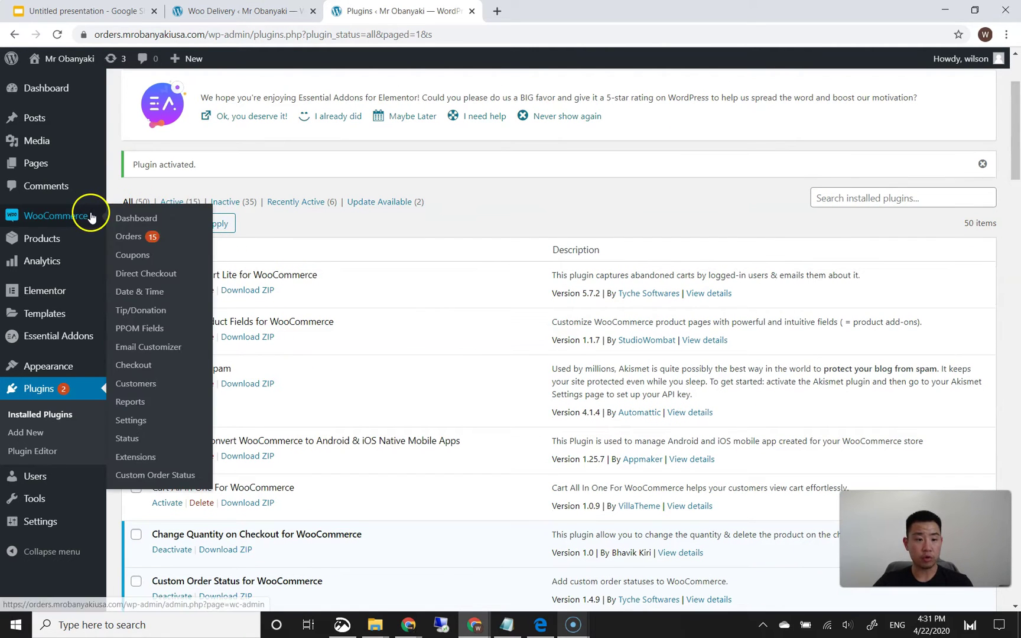
# - On the Date & Time settings page, set 'Enable delivery or pickup or both' to Both
pyautogui.click(150, 292)
pyautogui.scroll(-1, 212, 367)
pyautogui.scroll(-1, 212, 367)
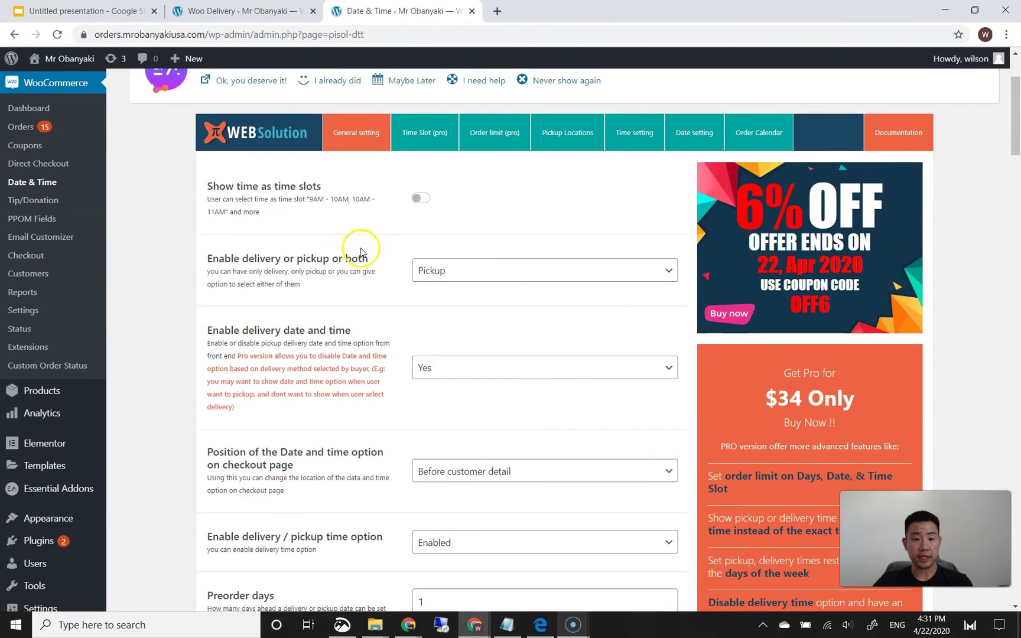
pyautogui.scroll(-2, 374, 239)
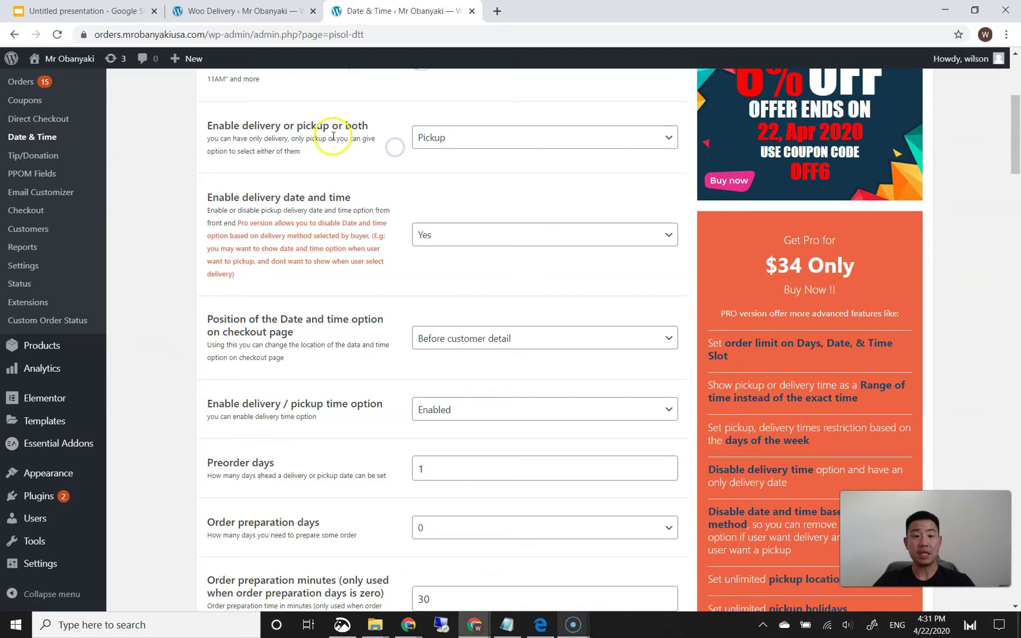
pyautogui.moveTo(286, 128); pyautogui.dragTo(335, 147)
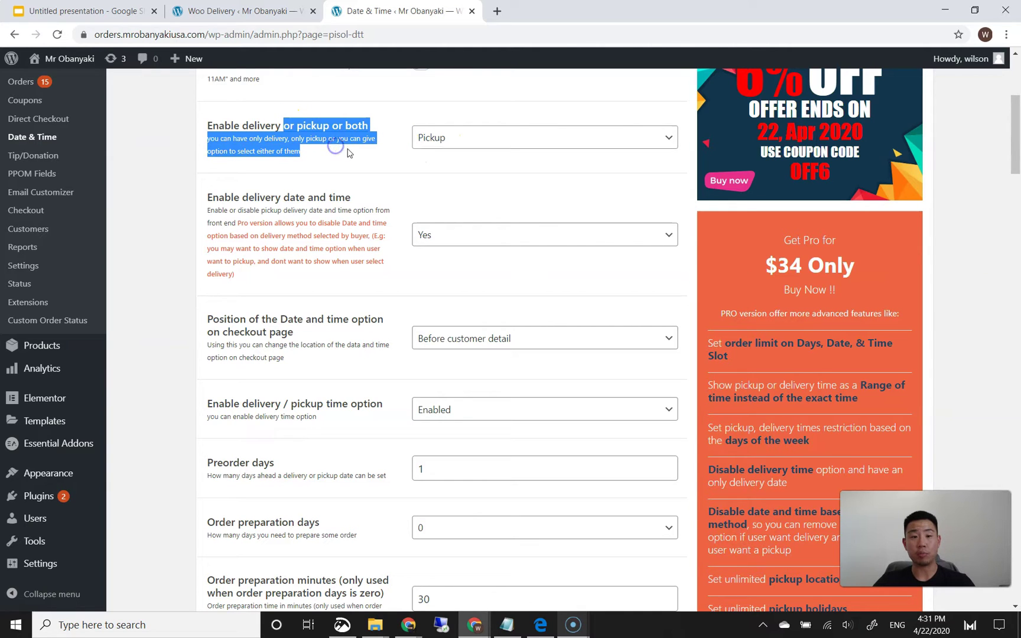
pyautogui.click(426, 137)
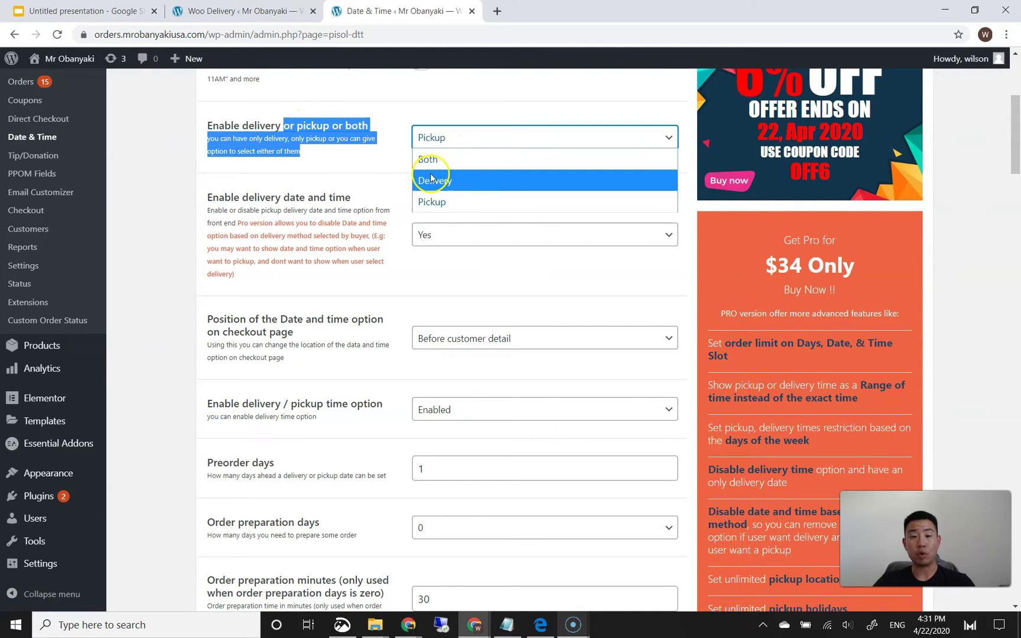
pyautogui.click(374, 154)
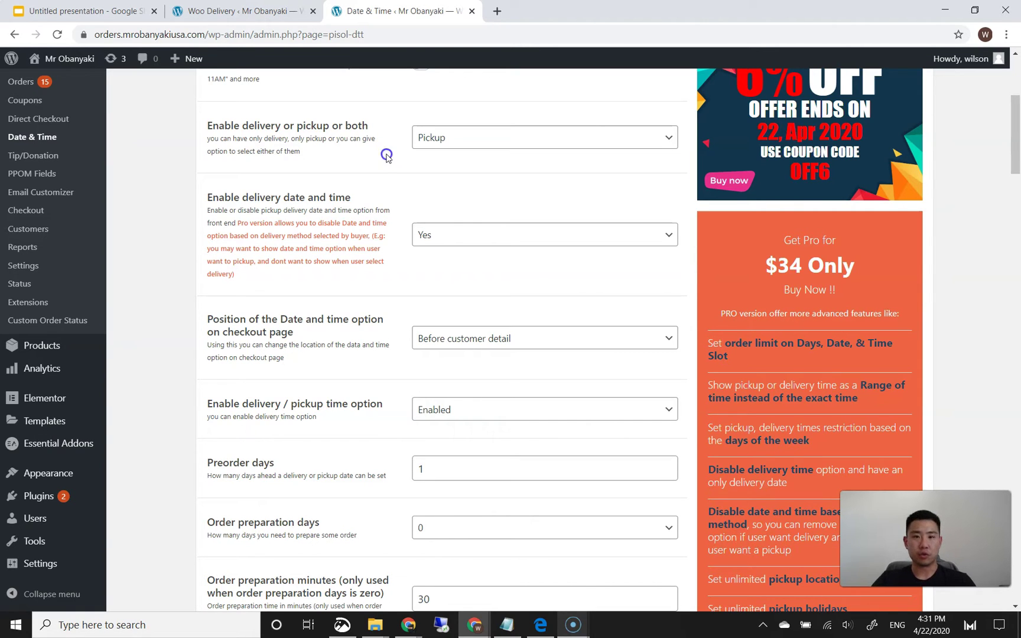
pyautogui.click(446, 145)
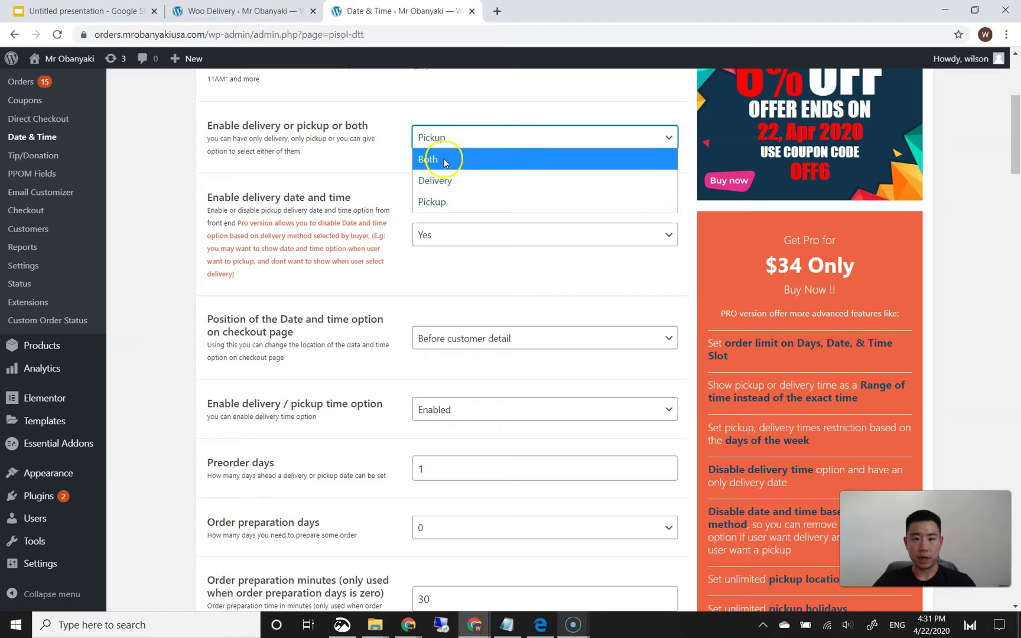
pyautogui.click(445, 158)
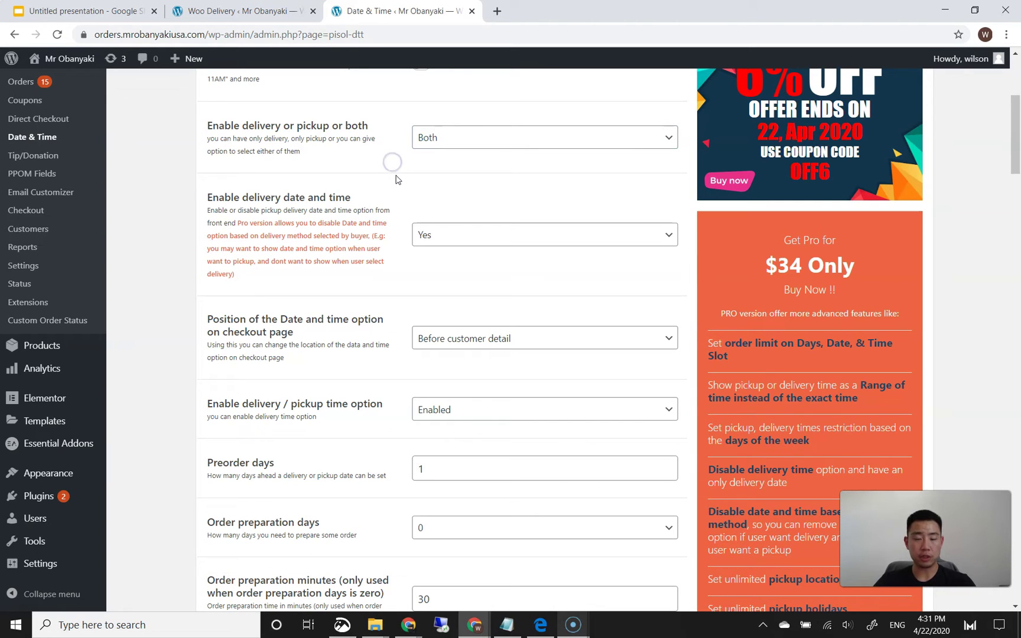
pyautogui.click(397, 182)
# - Review the settings further down, including the Pickup and Delivery button label texts
pyautogui.scroll(-1, 397, 186)
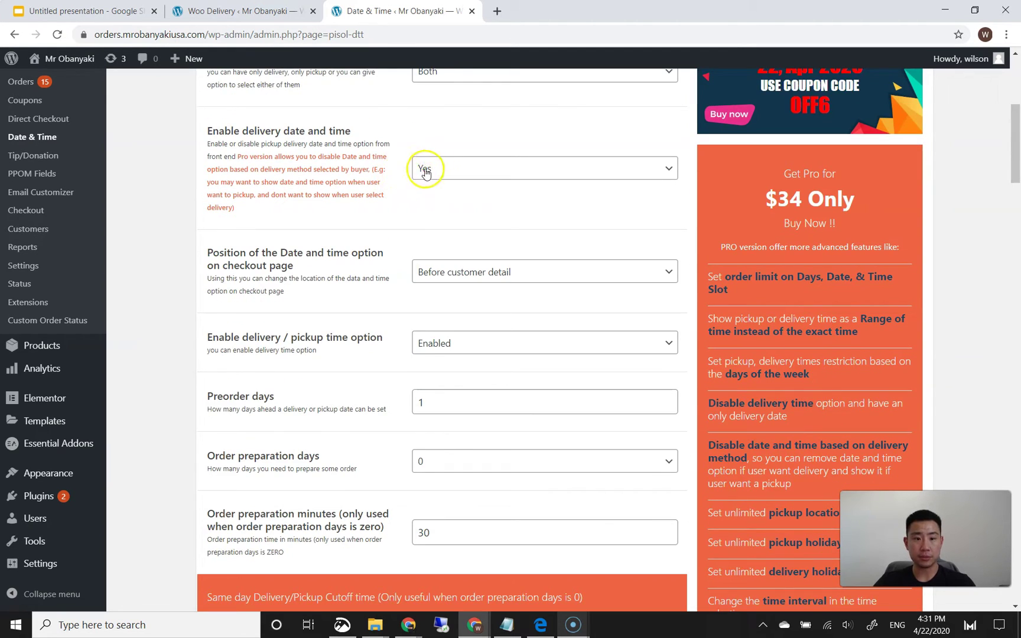
pyautogui.scroll(-1, 388, 184)
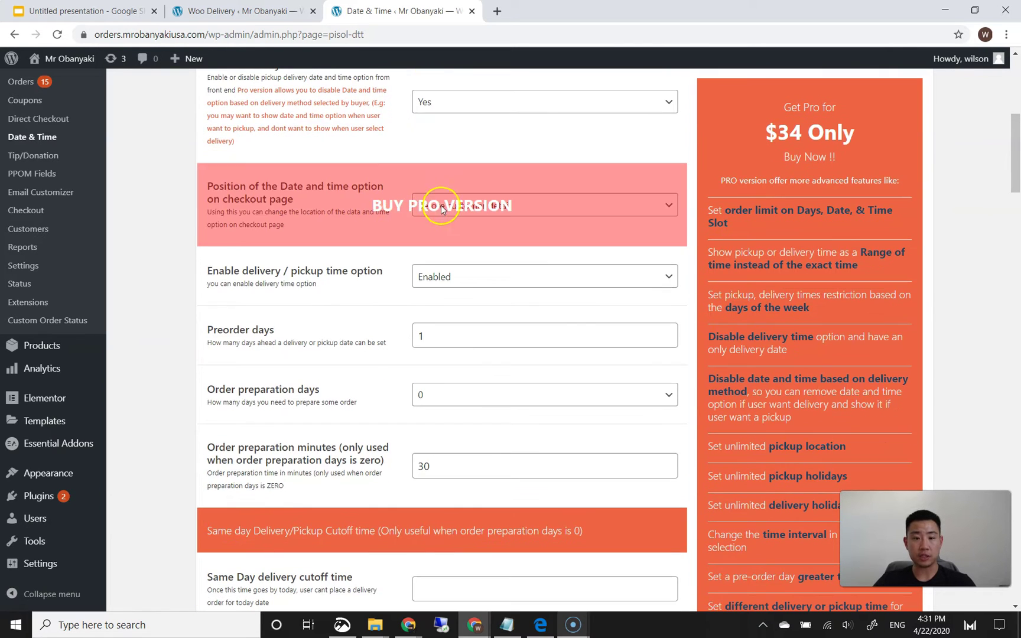
pyautogui.scroll(-1, 414, 296)
pyautogui.scroll(-1, 402, 283)
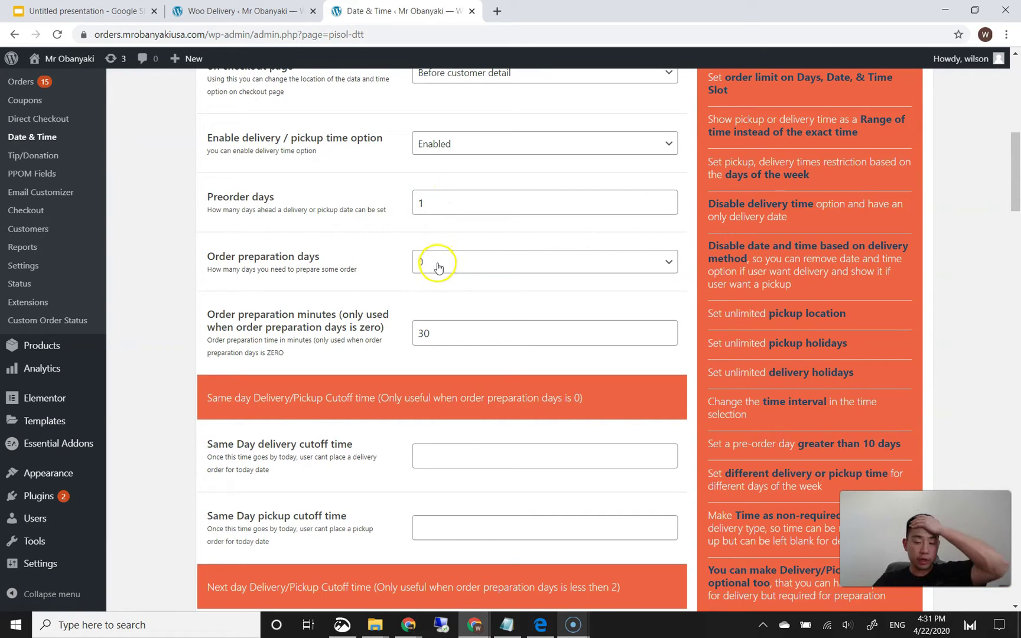
pyautogui.scroll(-3, 369, 245)
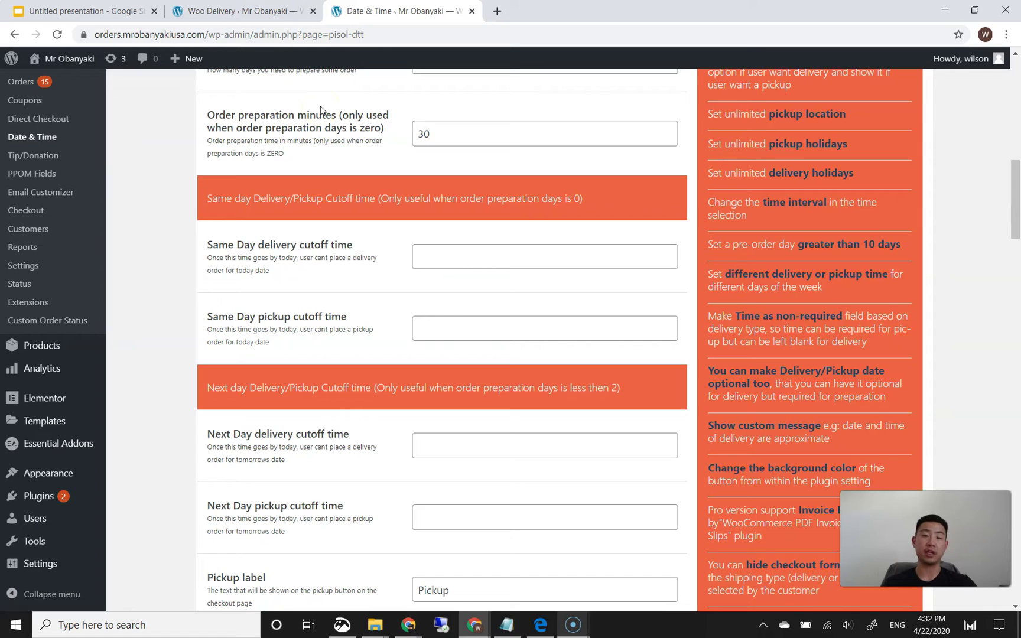
pyautogui.click(336, 99)
pyautogui.scroll(-5, 337, 298)
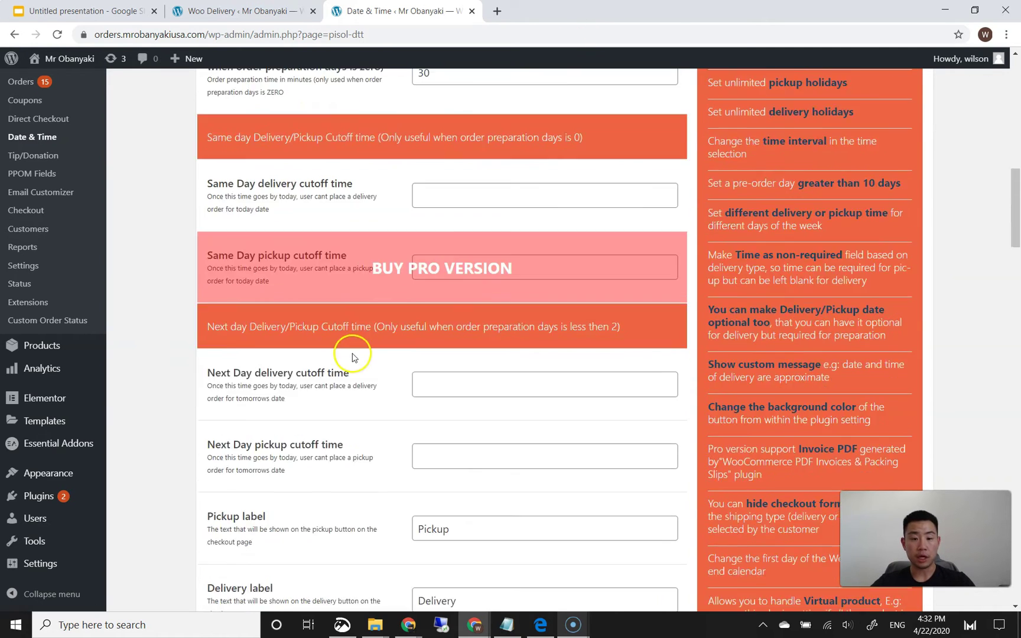
pyautogui.scroll(-3, 393, 355)
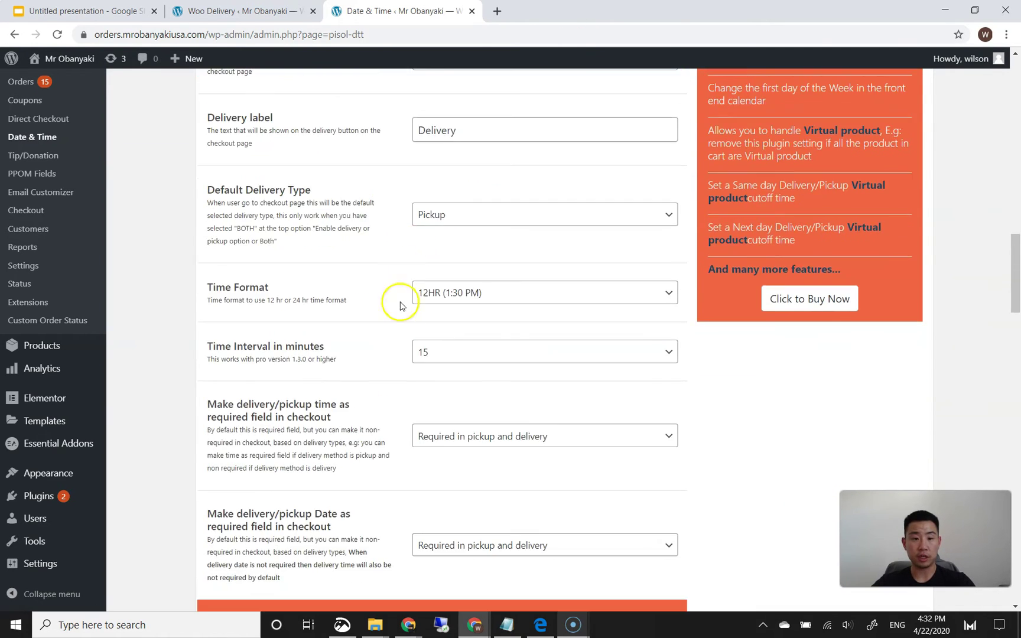
pyautogui.scroll(3, 399, 296)
pyautogui.click(477, 258)
pyautogui.click(455, 328)
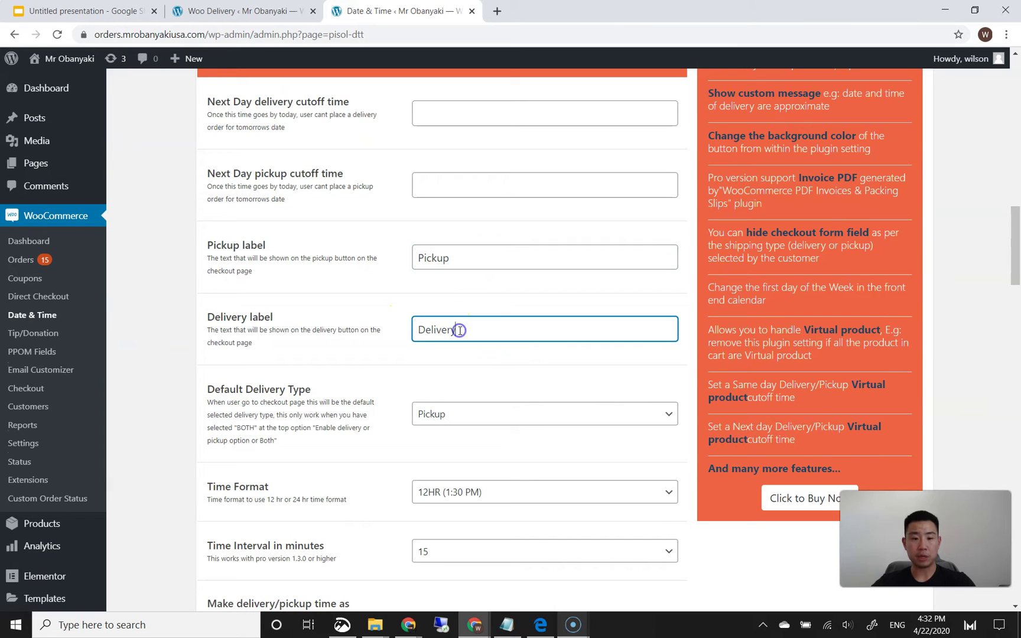
# - Keep Pickup as the default delivery type and the 12-hour time format, then save
pyautogui.scroll(-2, 425, 331)
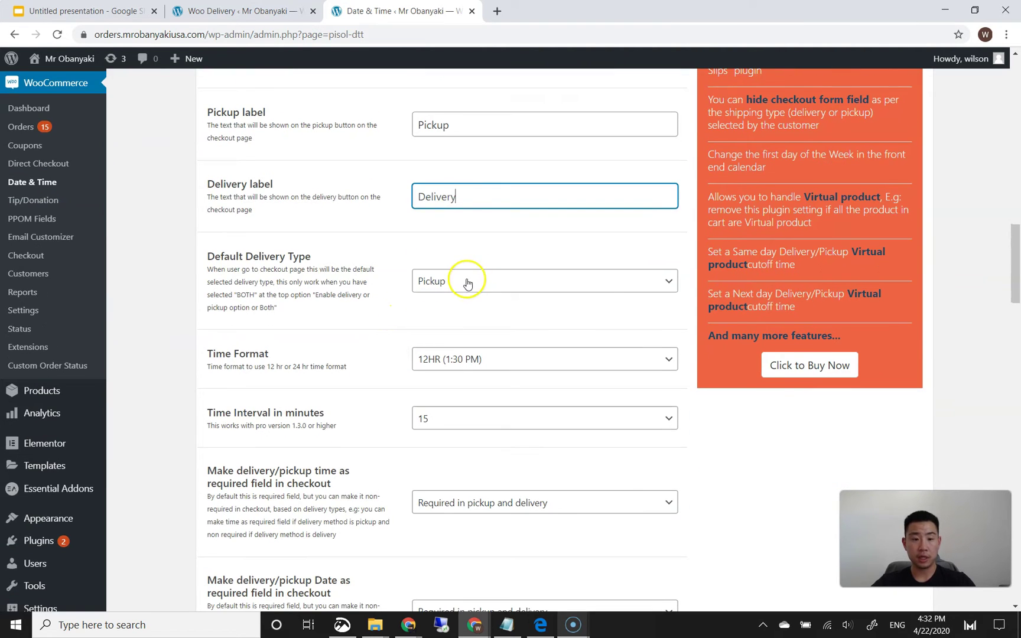
pyautogui.click(449, 285)
pyautogui.click(434, 280)
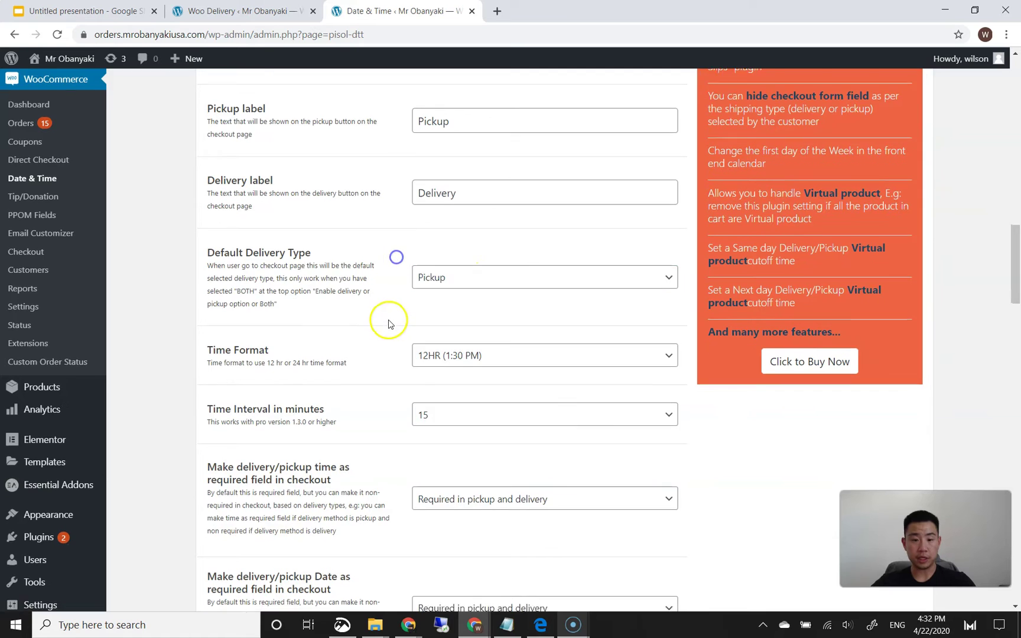
pyautogui.scroll(-1, 396, 258)
pyautogui.click(457, 298)
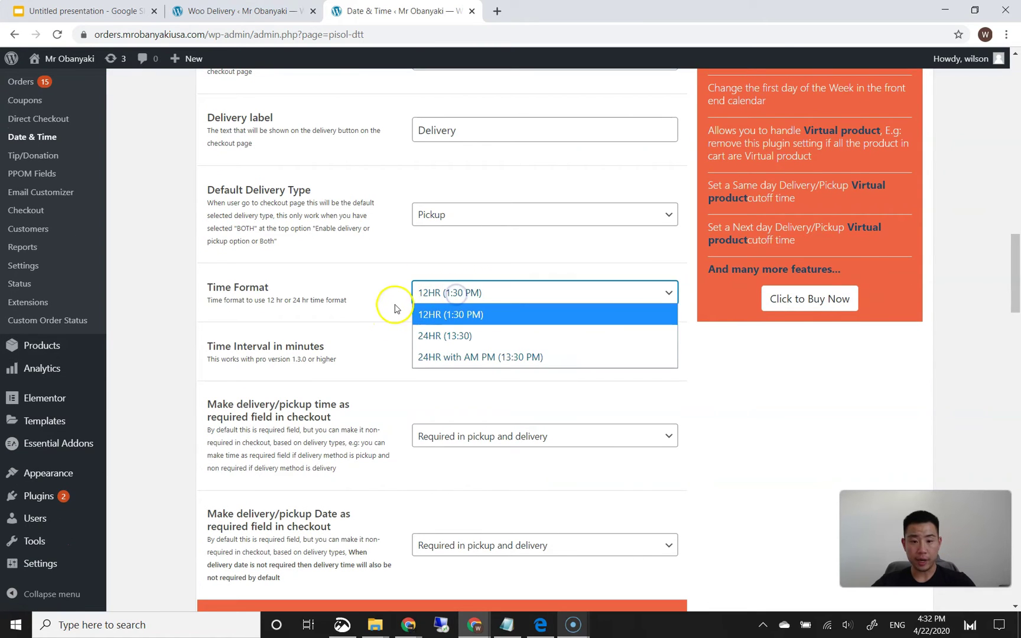
pyautogui.click(388, 303)
pyautogui.scroll(-1, 387, 303)
pyautogui.scroll(-7, 440, 299)
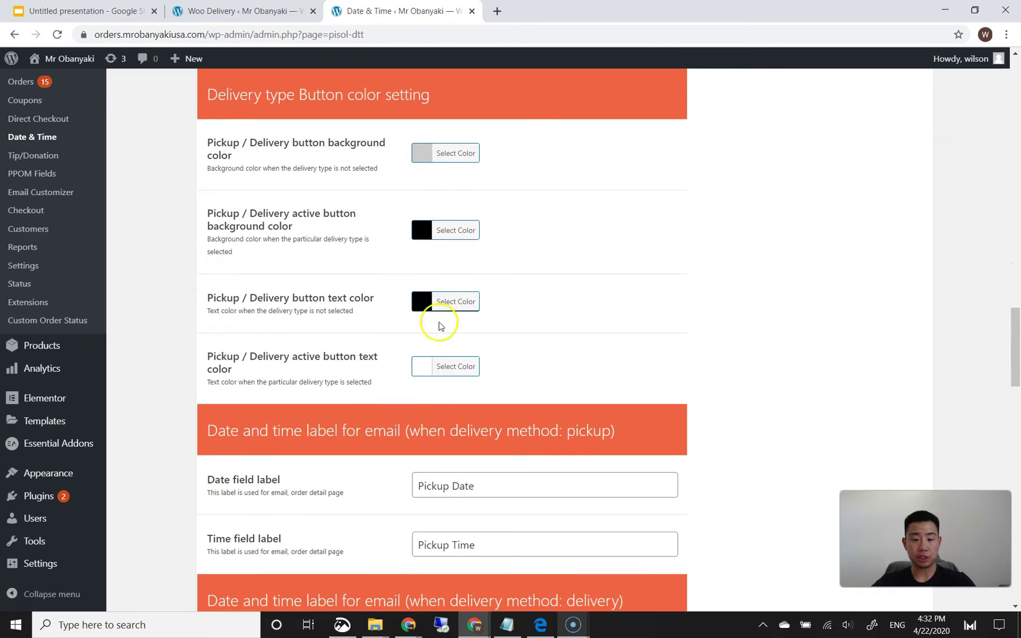
pyautogui.scroll(-6, 401, 401)
pyautogui.scroll(-8, 395, 370)
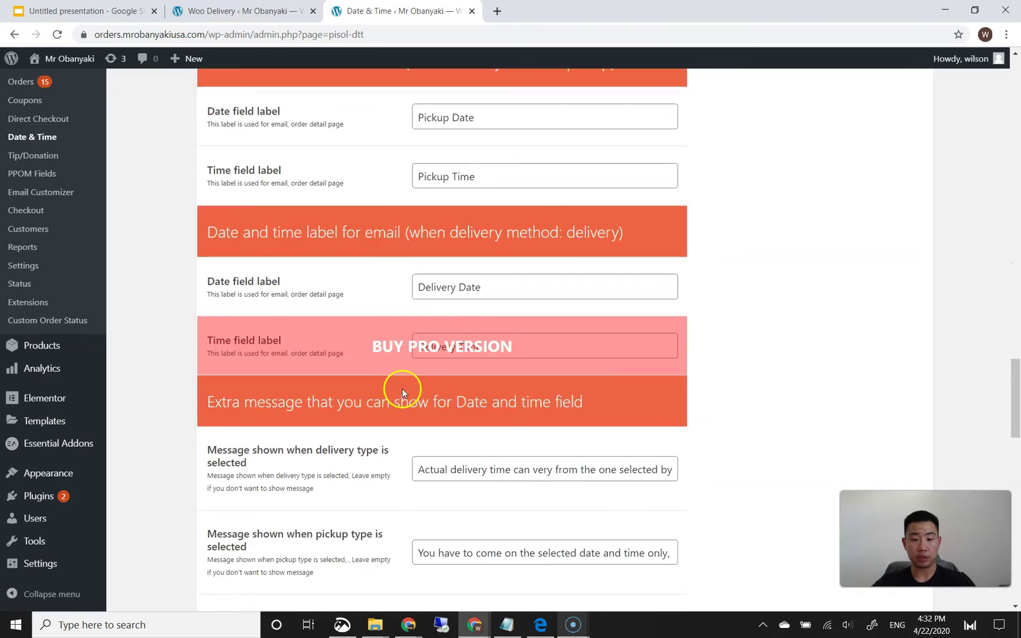
pyautogui.scroll(-15, 412, 407)
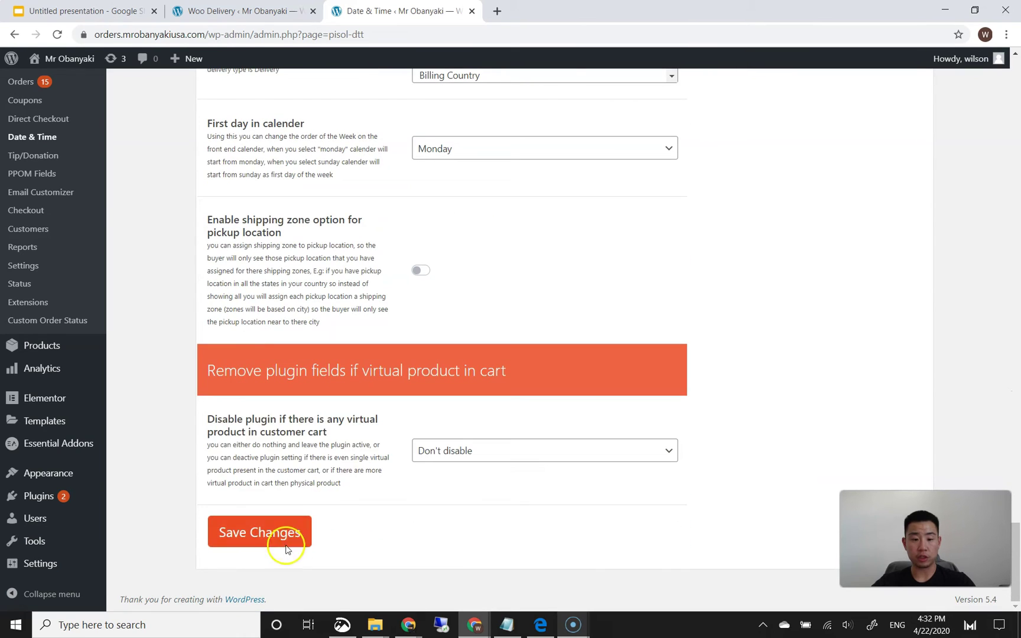
pyautogui.click(288, 544)
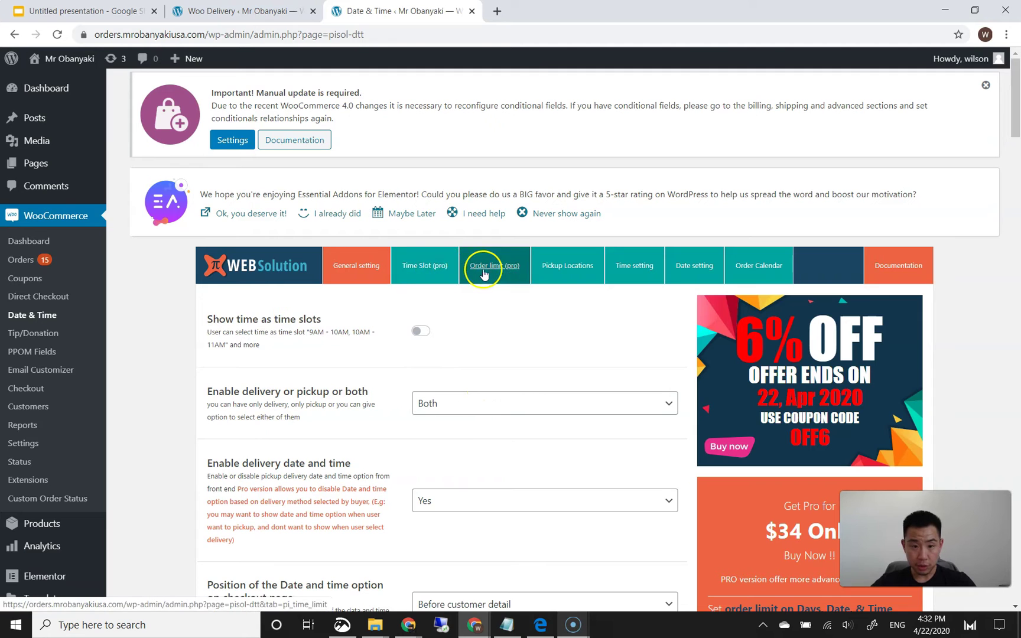
# - Look through the Time Slot (pro), Order limit (pro) and pickup location tabs
pyautogui.click(441, 267)
pyautogui.click(480, 273)
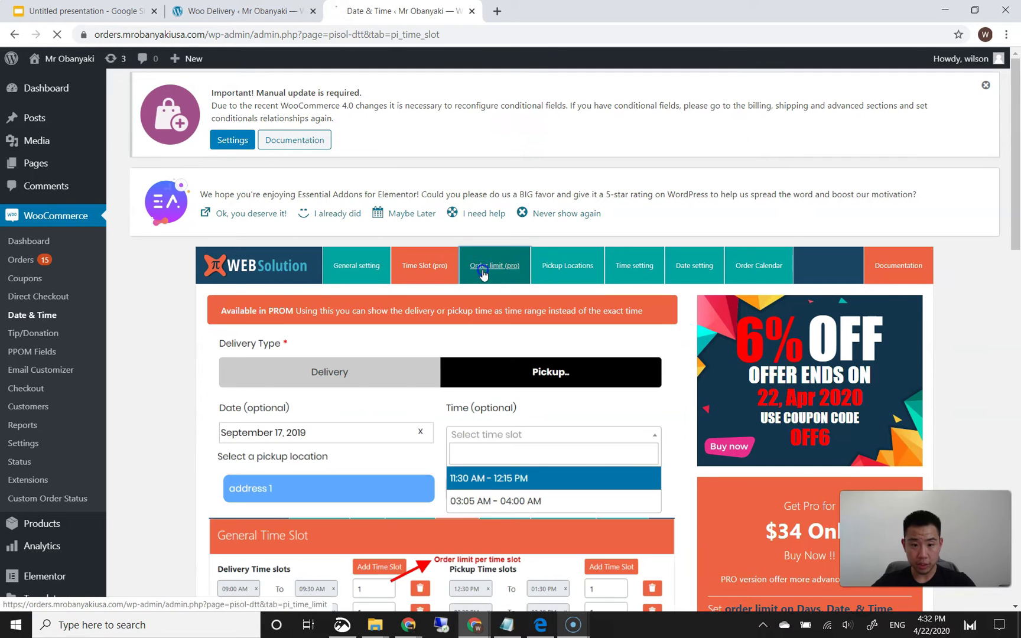
pyautogui.click(447, 270)
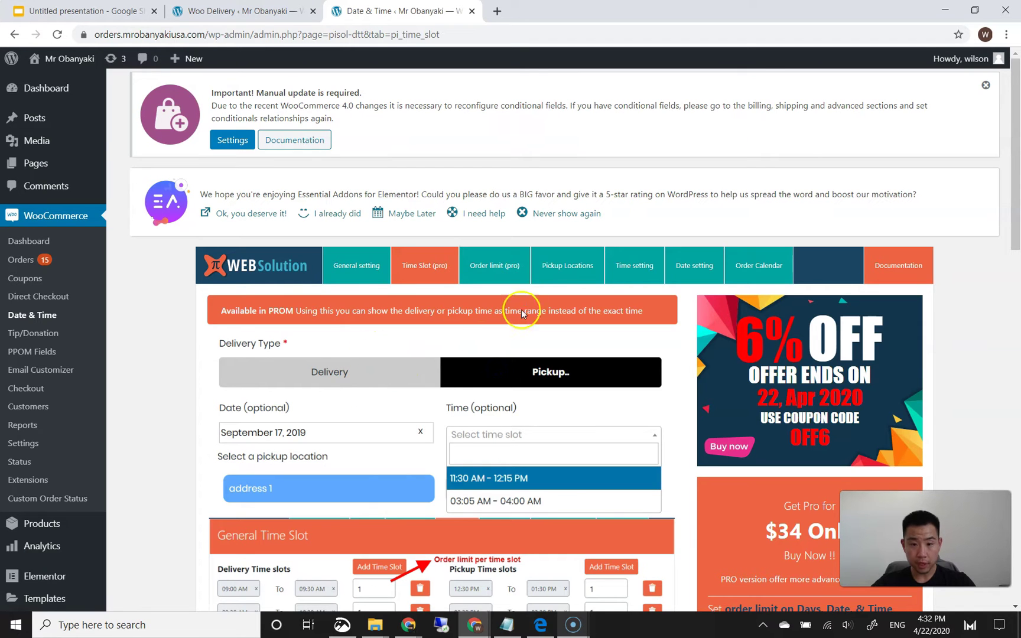
pyautogui.click(570, 263)
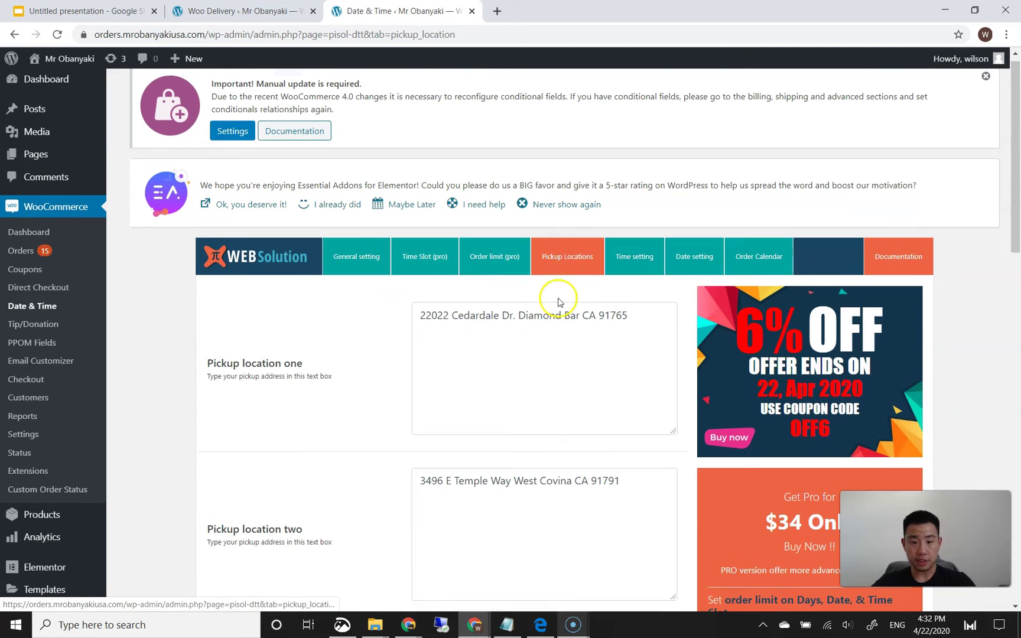
pyautogui.scroll(-2, 558, 303)
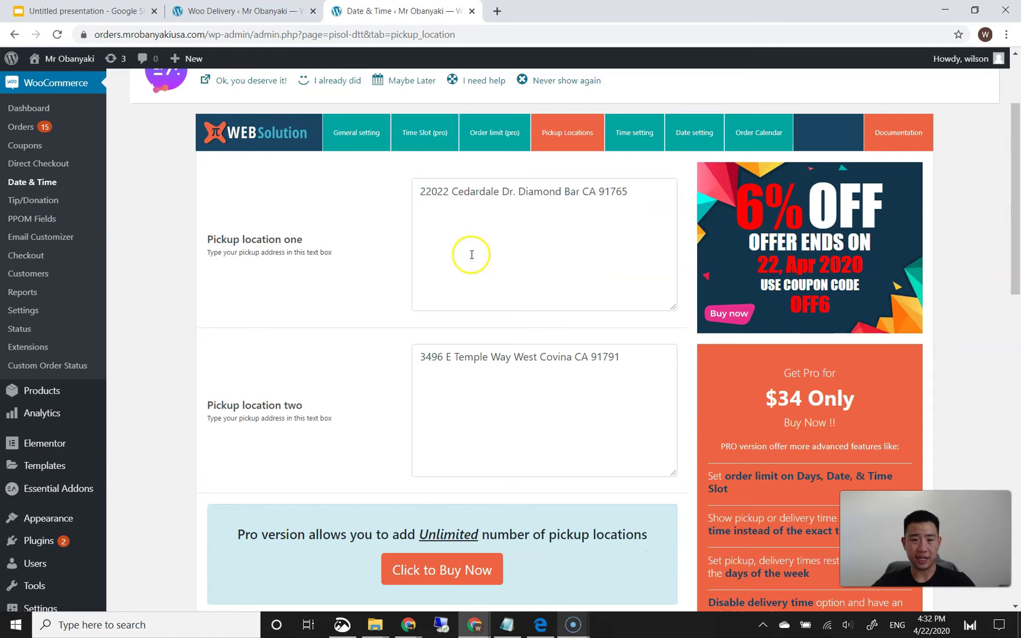
# - Review the pickup and delivery time settings, set to 11:30 AM–08:00 PM
pyautogui.click(638, 142)
pyautogui.scroll(-2, 406, 305)
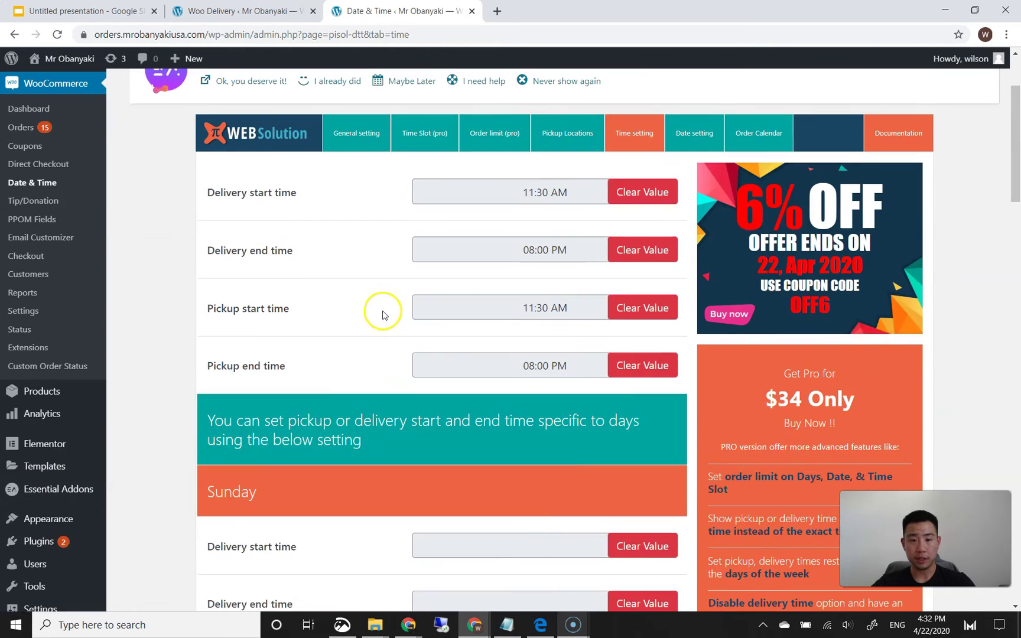
pyautogui.scroll(-4, 376, 306)
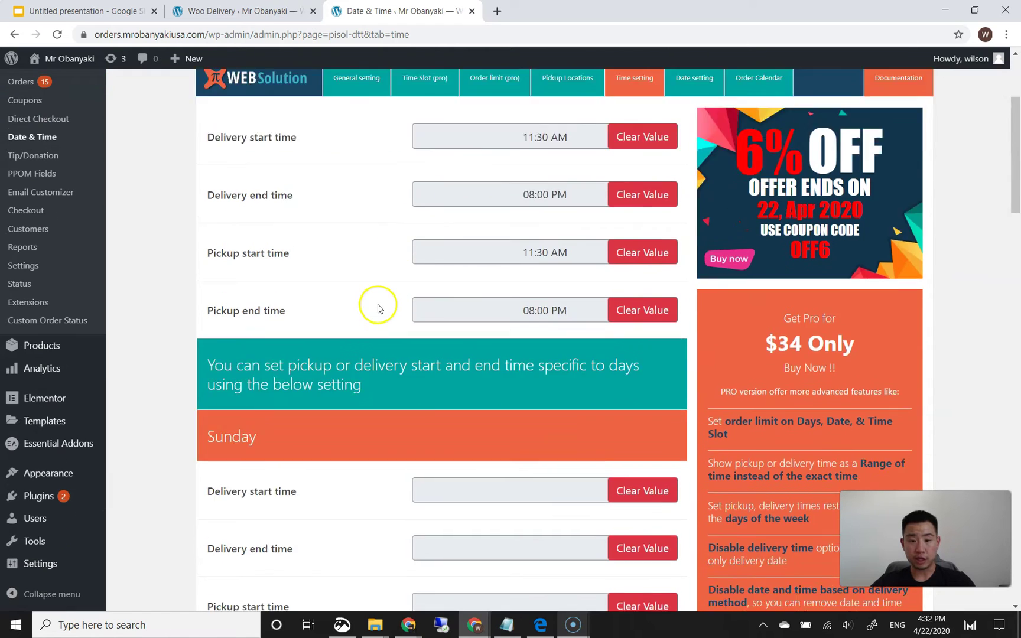
pyautogui.scroll(-8, 376, 322)
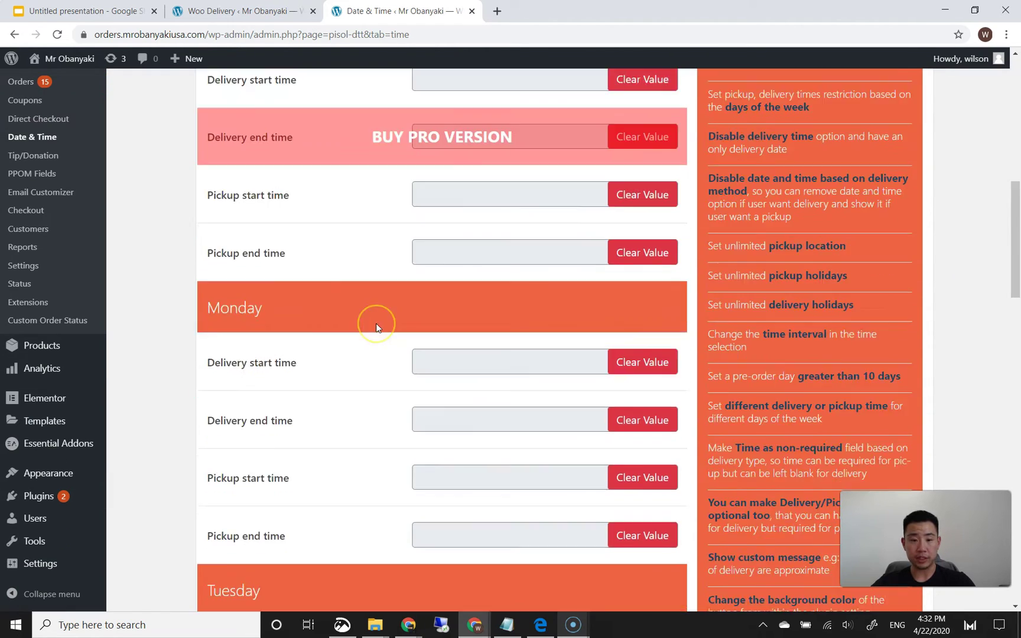
pyautogui.scroll(3, 380, 260)
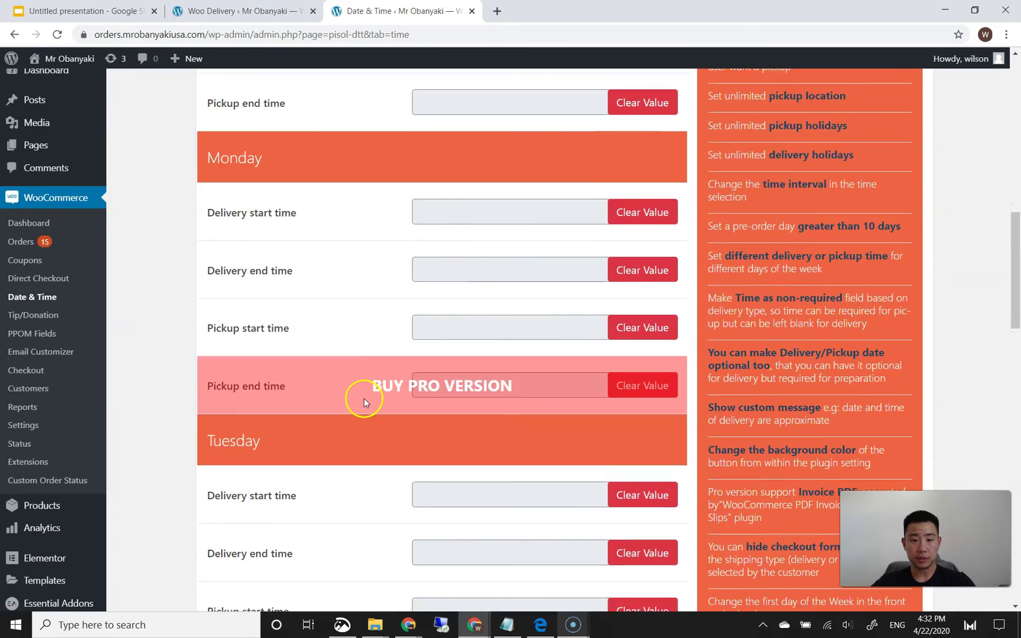
pyautogui.scroll(-8, 364, 398)
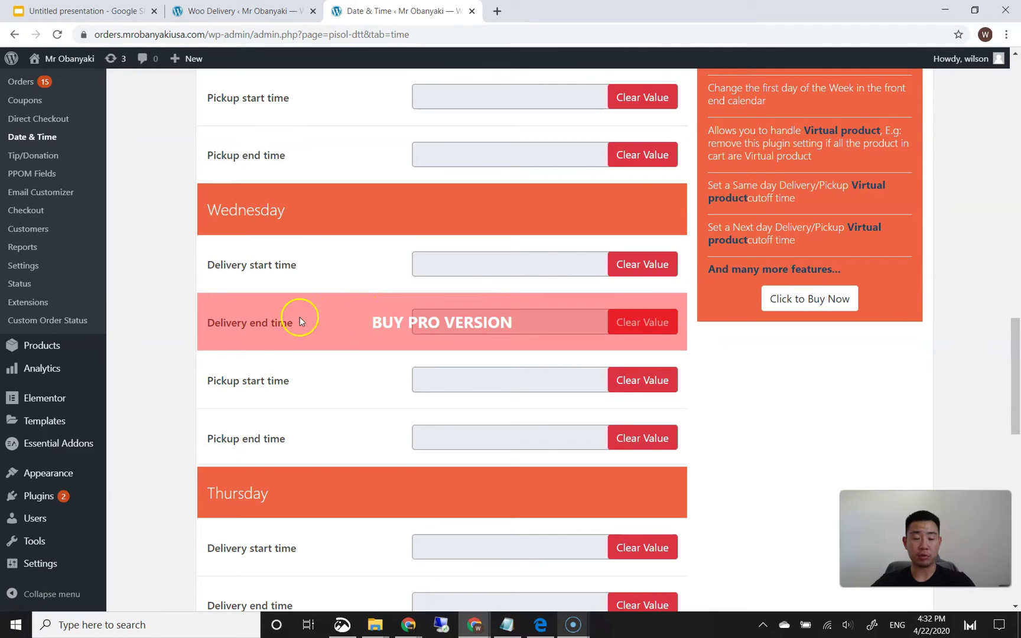
pyautogui.scroll(-1, 155, 317)
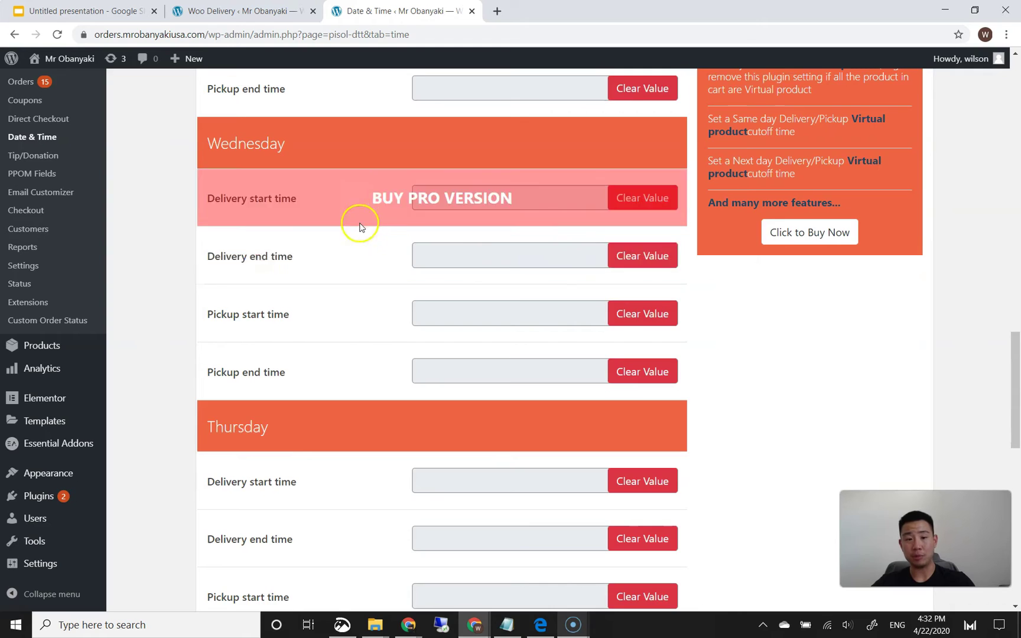
pyautogui.scroll(-11, 360, 228)
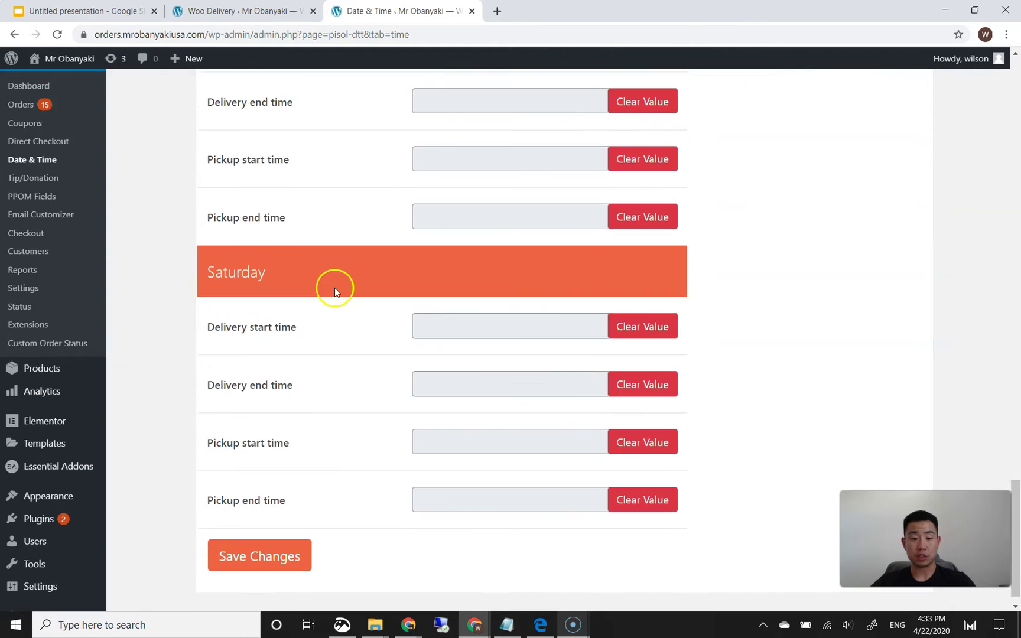
pyautogui.scroll(15, 334, 291)
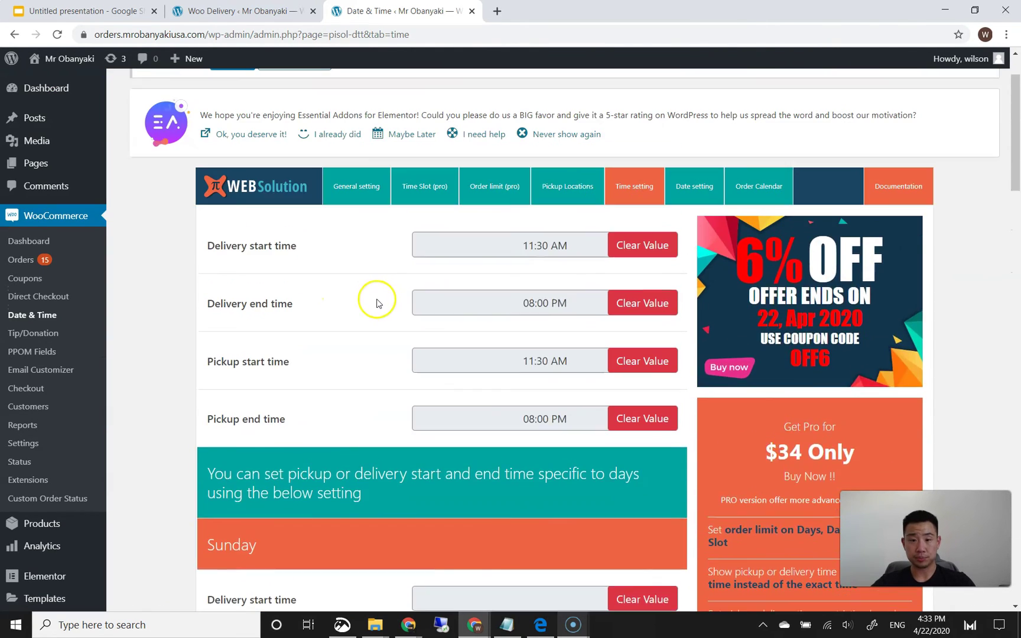
pyautogui.scroll(2, 377, 303)
# - Browse the Date setting tab listing the delivery and pickup days
pyautogui.click(691, 264)
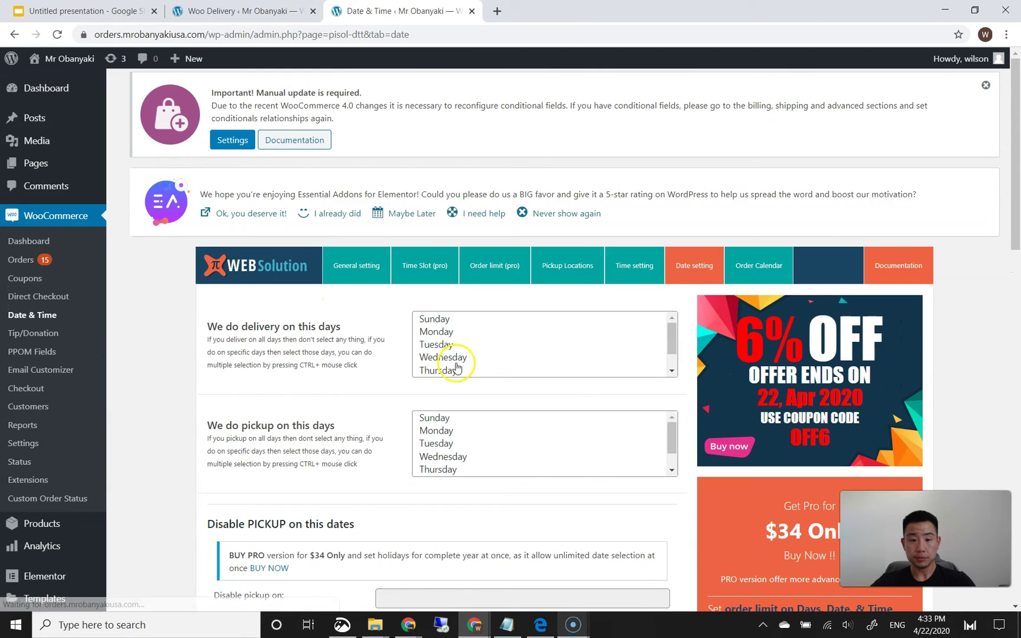
pyautogui.scroll(-1, 457, 368)
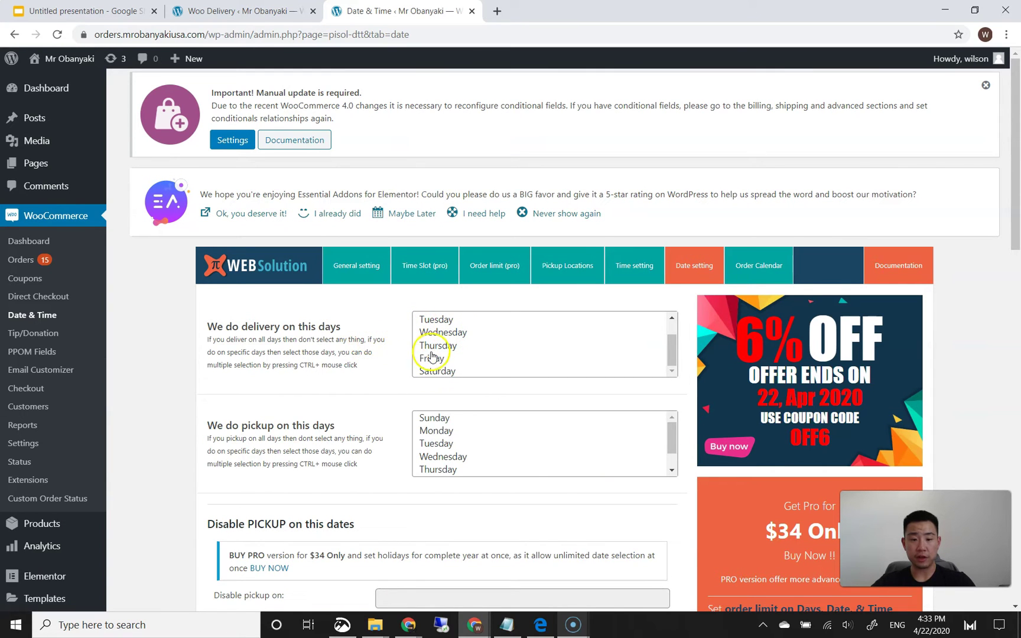
pyautogui.scroll(-7, 195, 392)
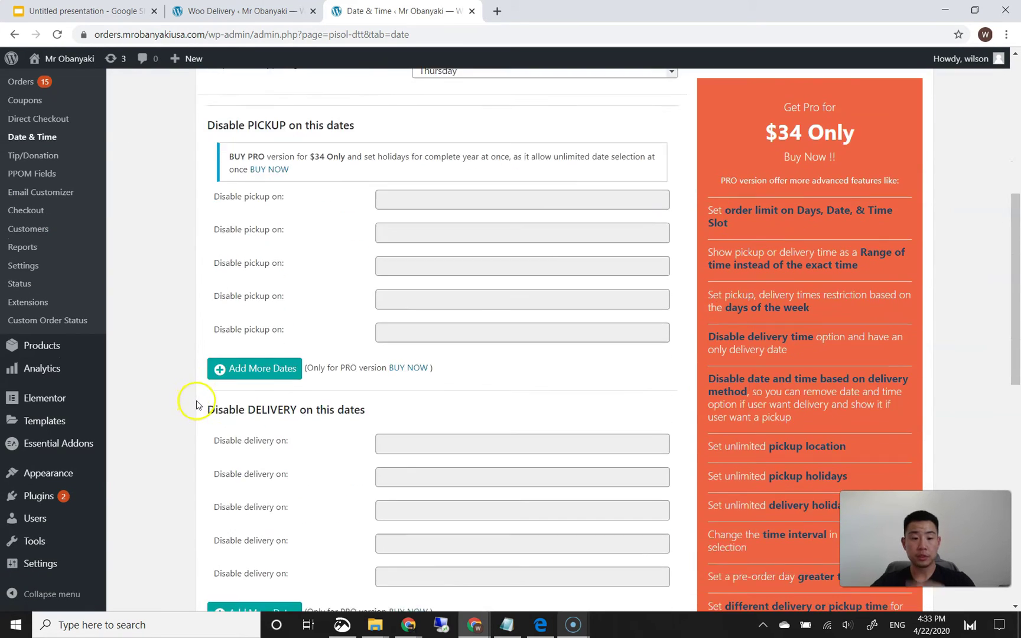
pyautogui.scroll(-5, 396, 328)
pyautogui.scroll(9, 423, 358)
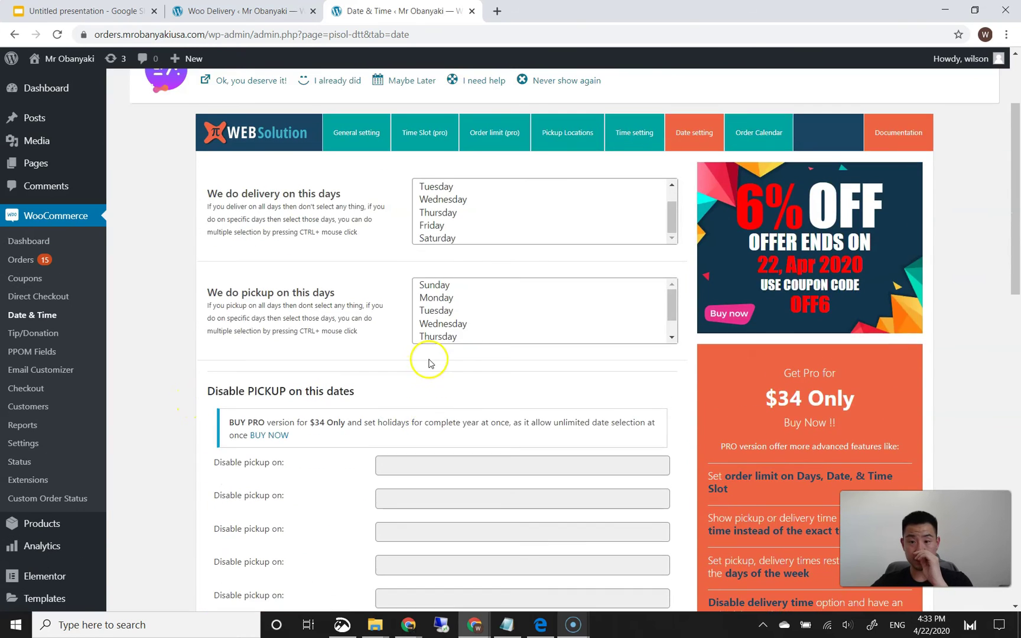
pyautogui.scroll(2, 429, 363)
# - View the Order Calendar tab, then bring up link options for the storefront site name
pyautogui.click(752, 267)
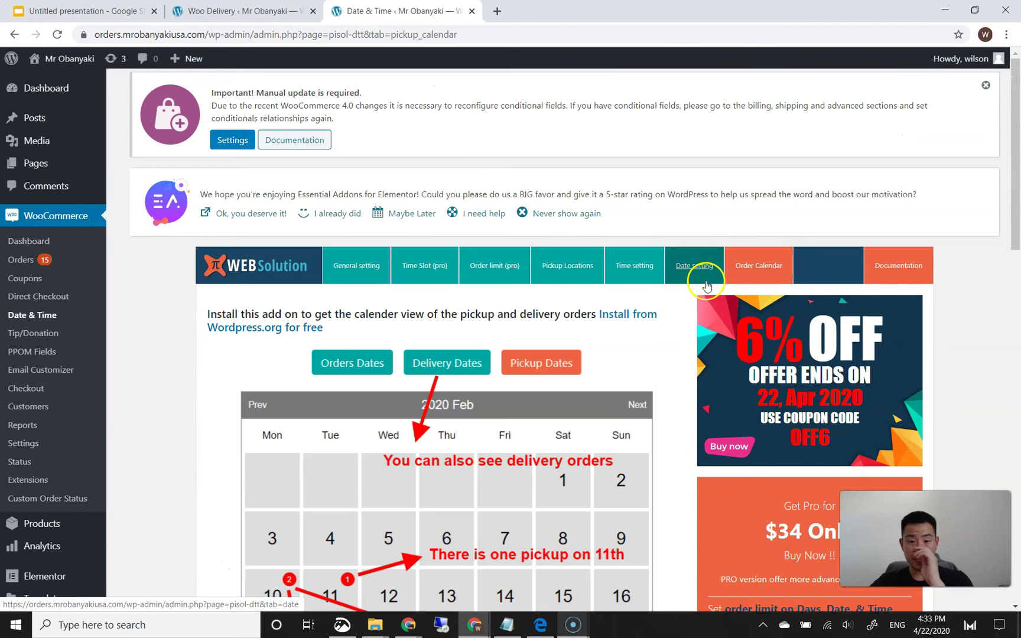
pyautogui.scroll(-2, 225, 383)
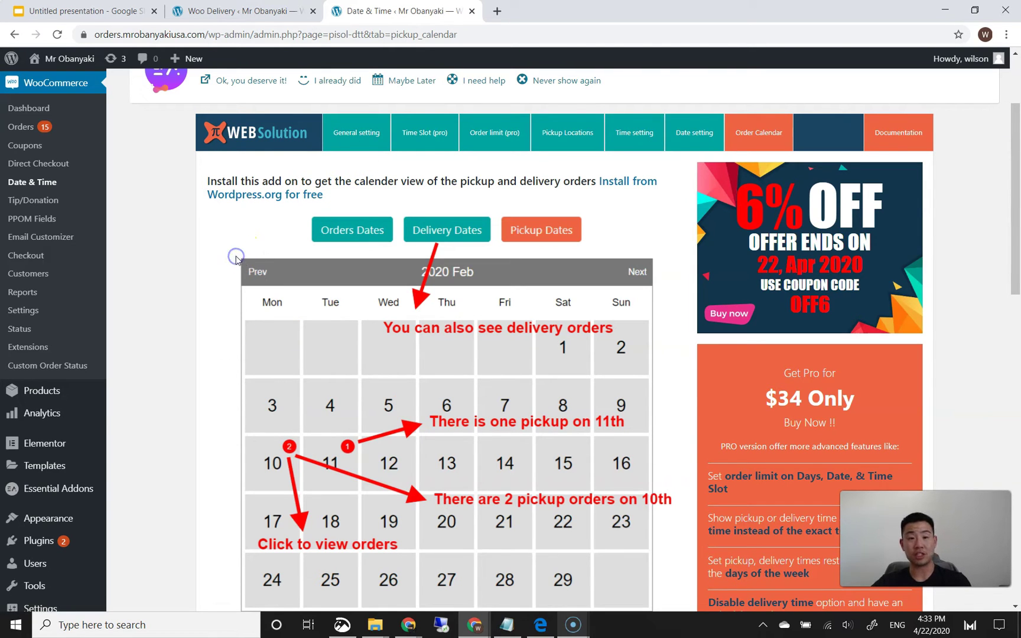
pyautogui.rightClick(87, 61)
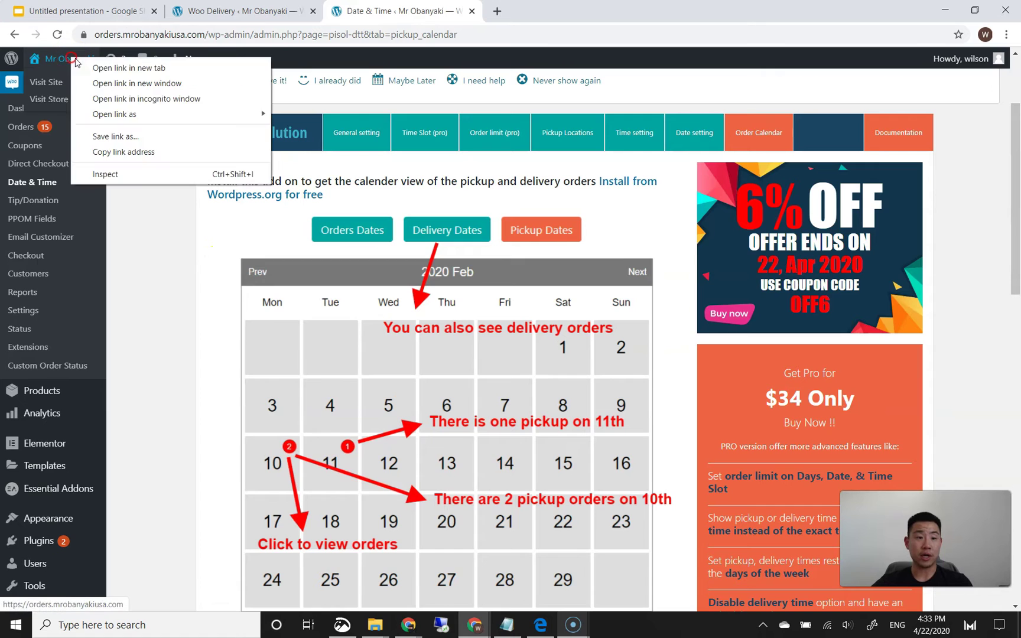
# - In a new storefront tab, add a Nutella Obanyaki Burger ($4.99) to the order and go to checkout
pyautogui.click(136, 70)
pyautogui.click(523, 7)
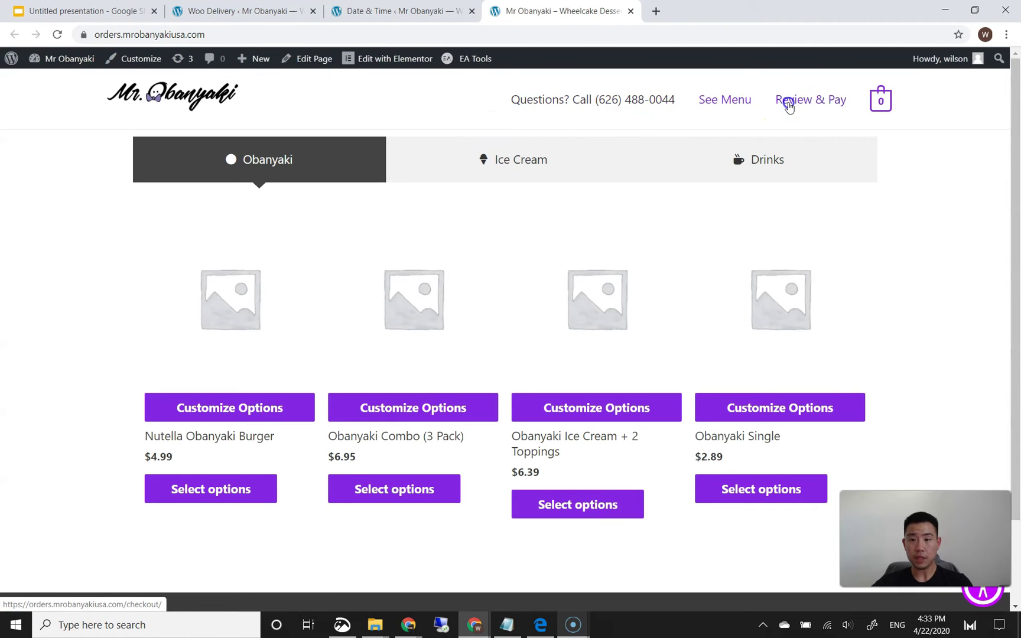
pyautogui.click(789, 105)
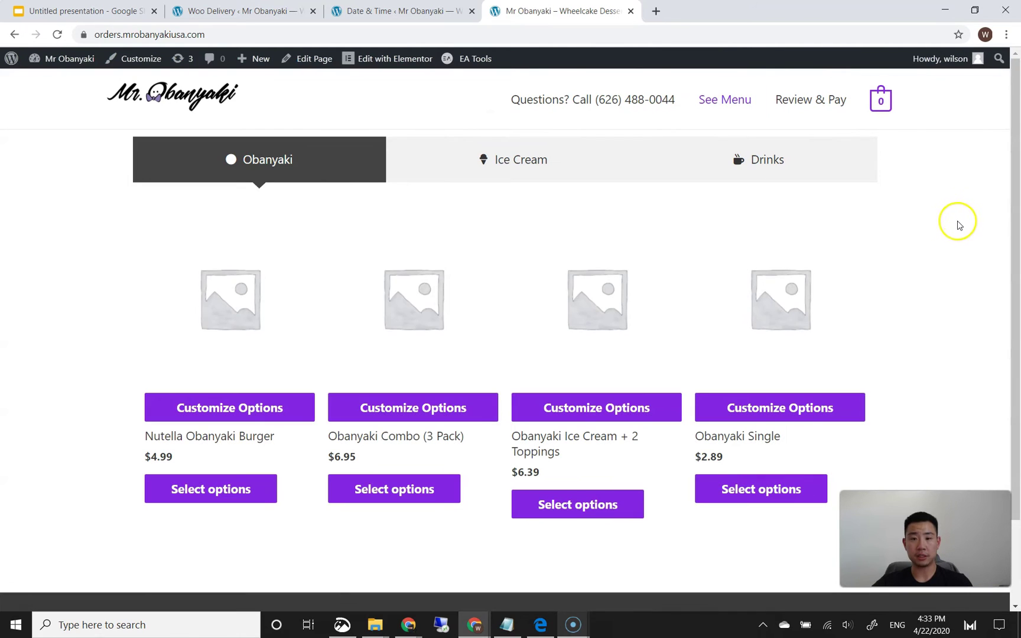
pyautogui.click(234, 488)
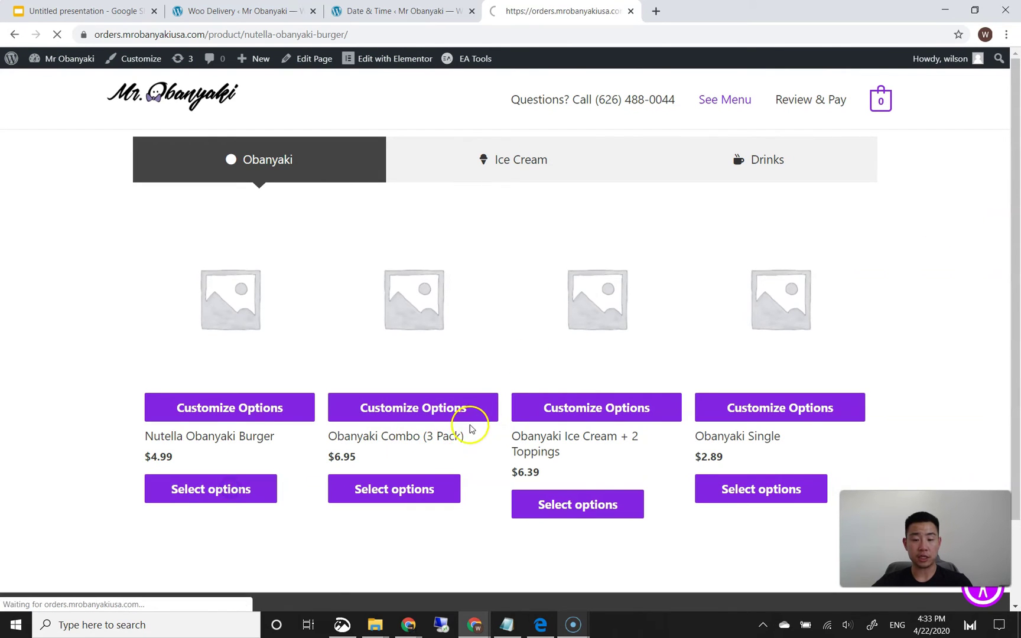
pyautogui.click(622, 531)
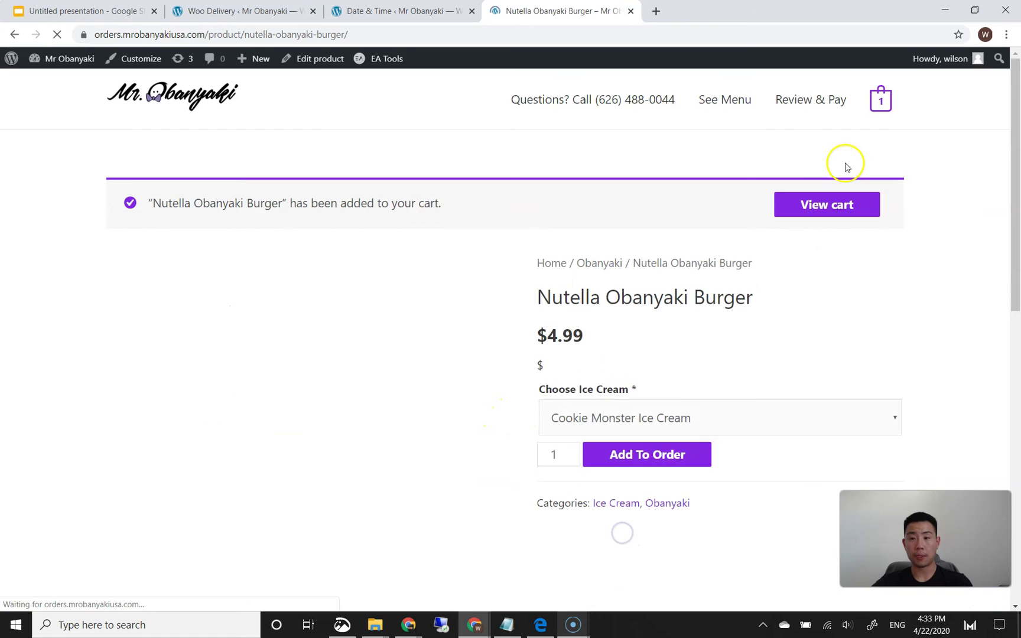
pyautogui.click(879, 99)
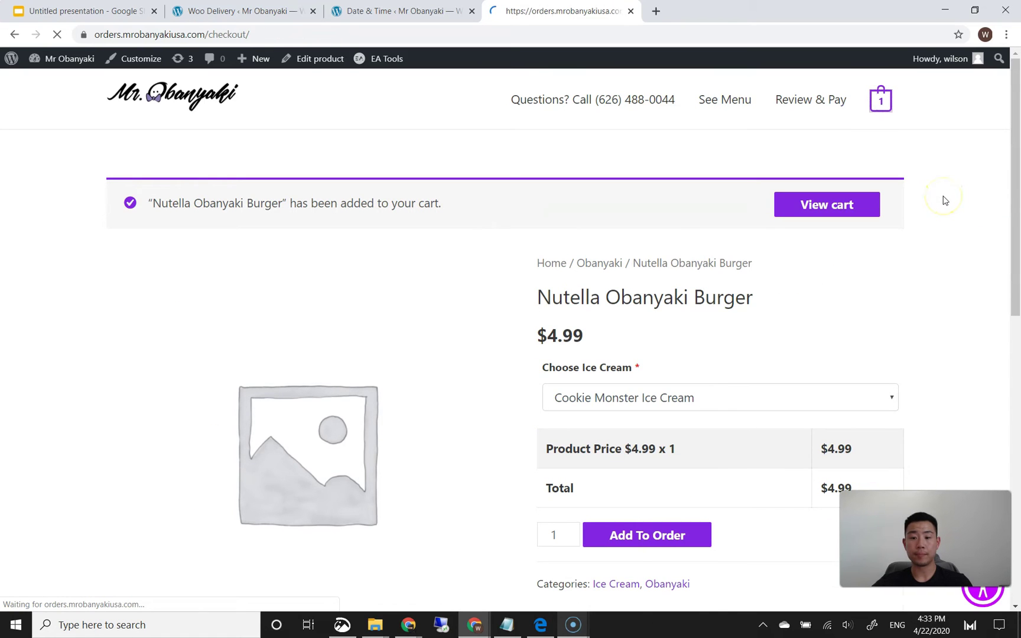
pyautogui.scroll(-2, 417, 256)
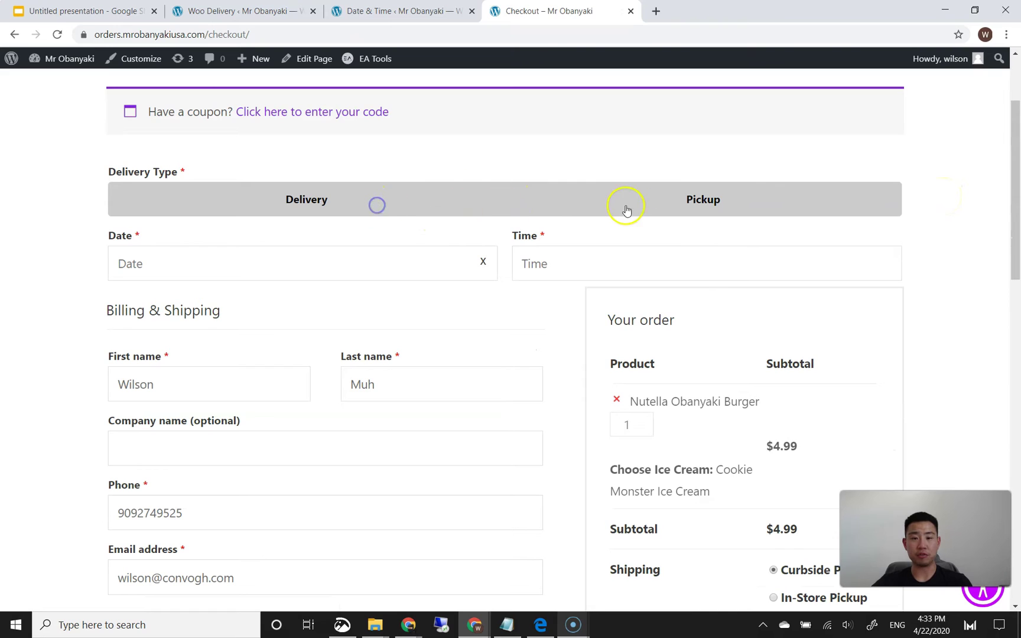
# - Attempt to choose Pickup, then set the order date to April 22 and time to 5:15 PM
pyautogui.click(588, 203)
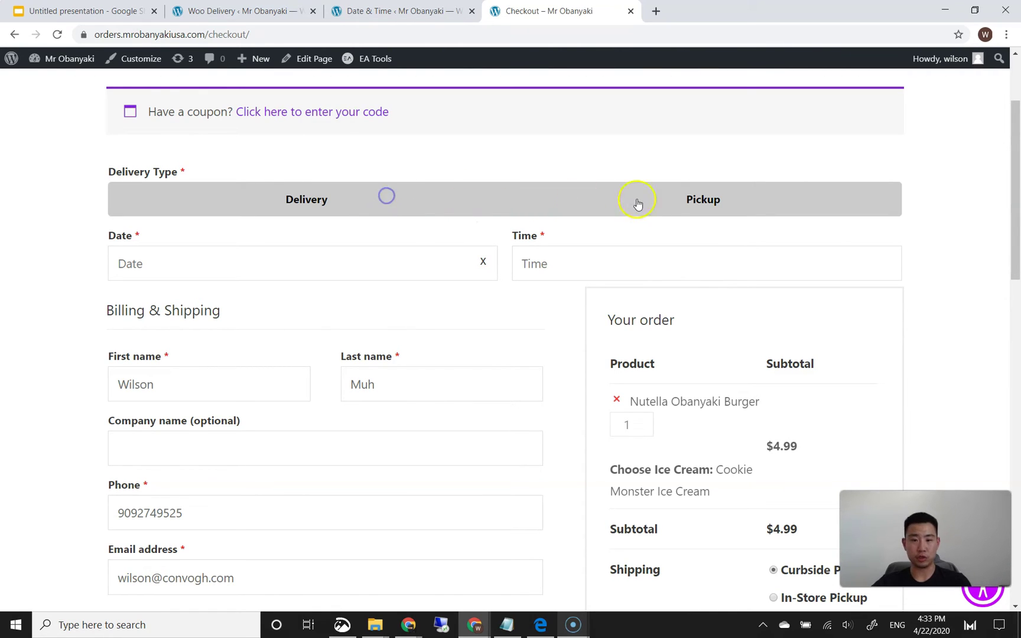
pyautogui.doubleClick(704, 200)
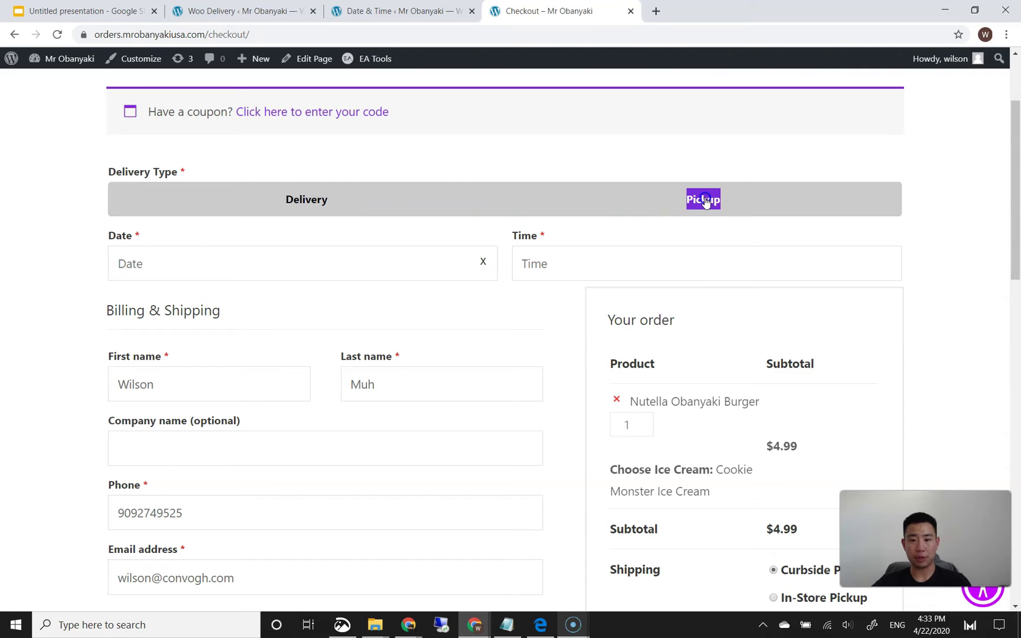
pyautogui.click(736, 210)
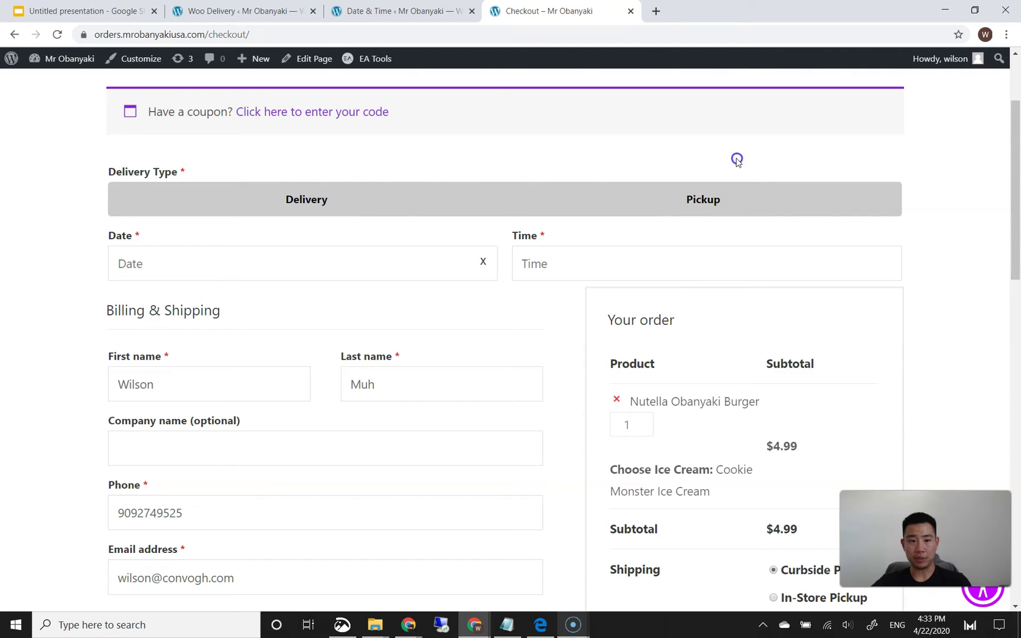
pyautogui.click(346, 257)
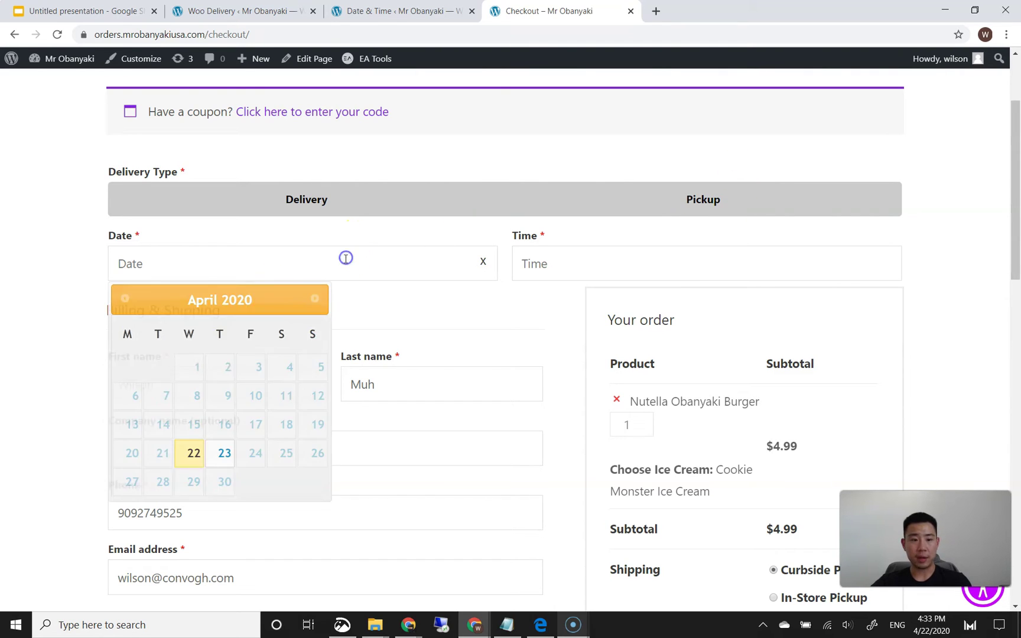
pyautogui.click(195, 455)
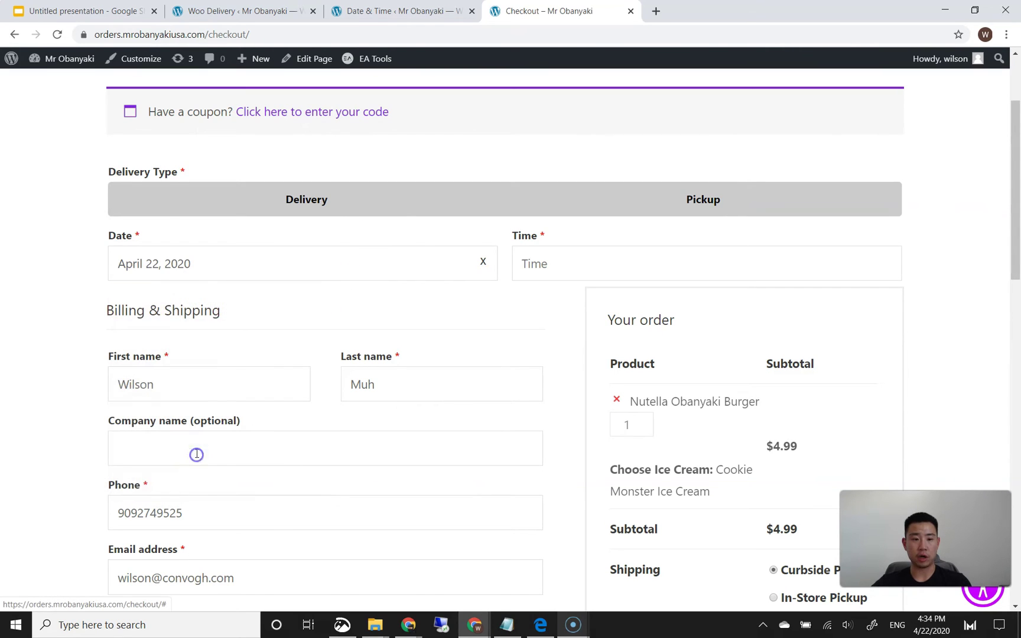
pyautogui.click(590, 261)
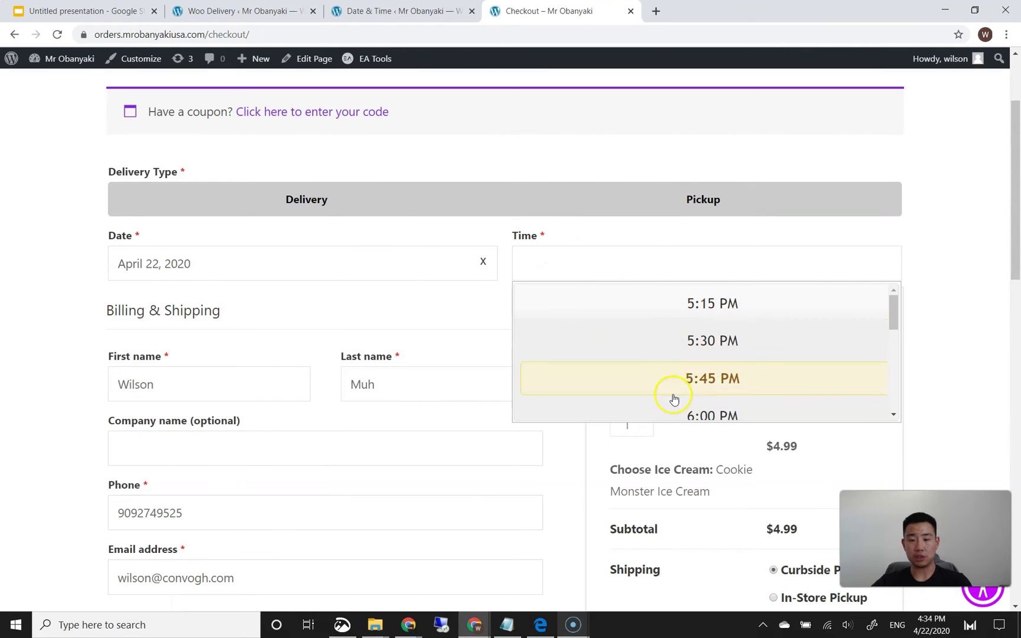
pyautogui.click(683, 376)
pyautogui.scroll(2, 687, 381)
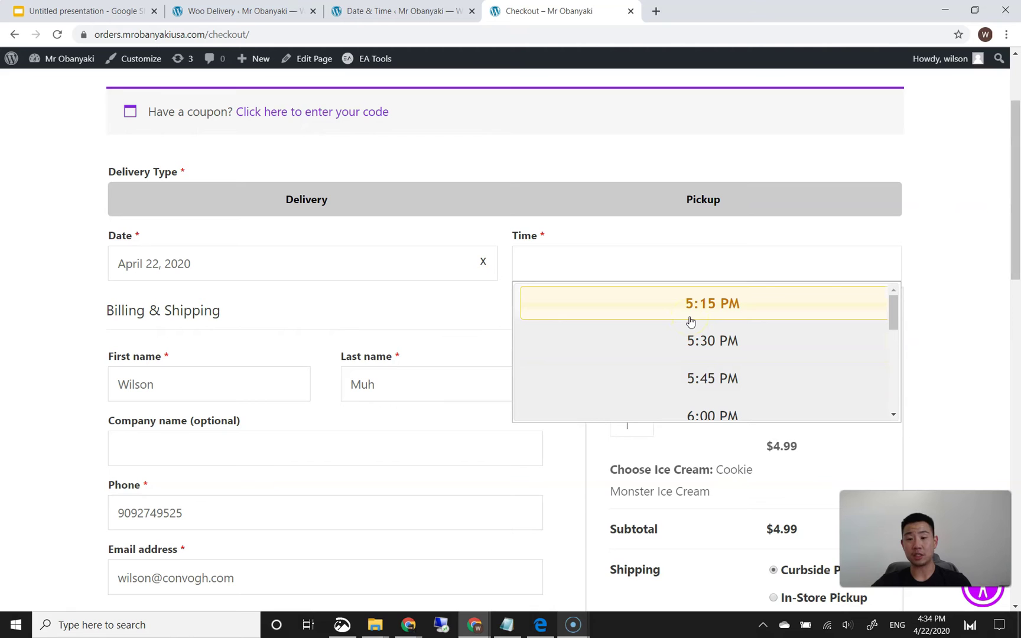
pyautogui.click(695, 316)
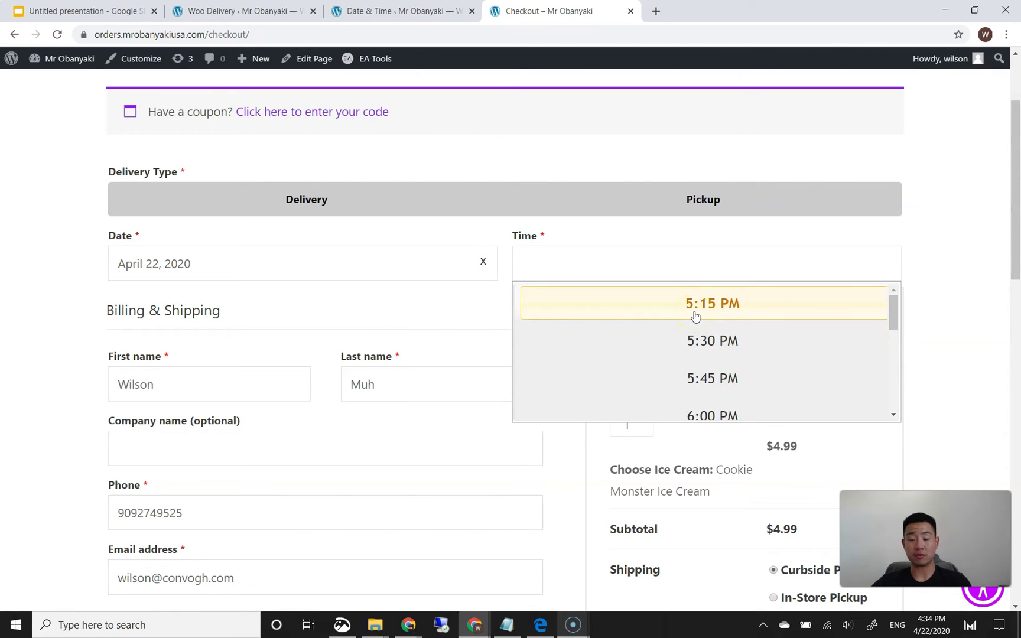
pyautogui.click(694, 313)
# - Enter the test card number, expiry and CVC, and place the order
pyautogui.scroll(-5, 916, 331)
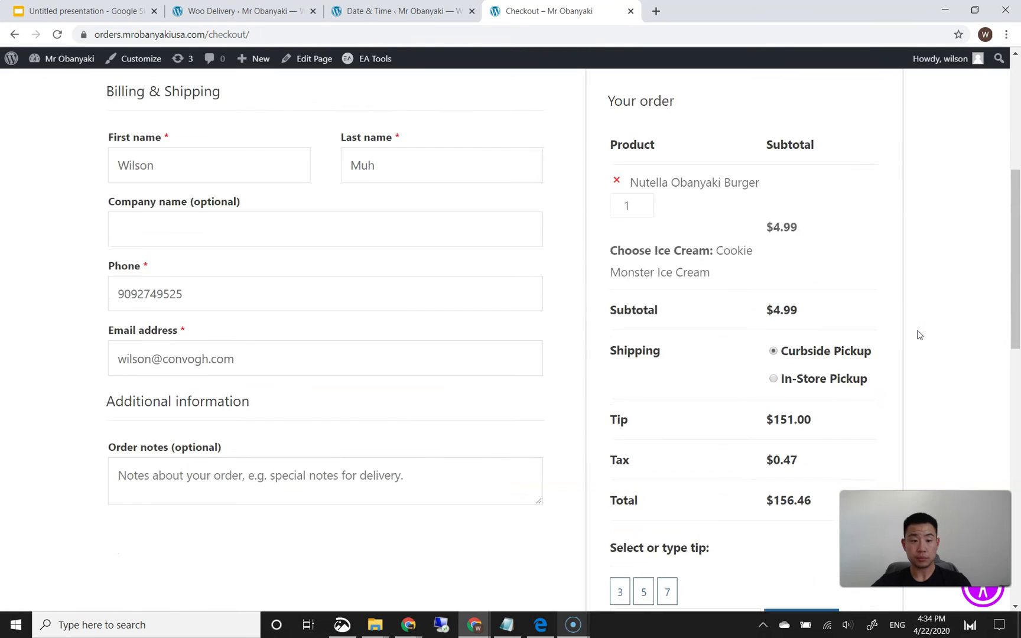
pyautogui.scroll(-8, 919, 335)
pyautogui.click(790, 332)
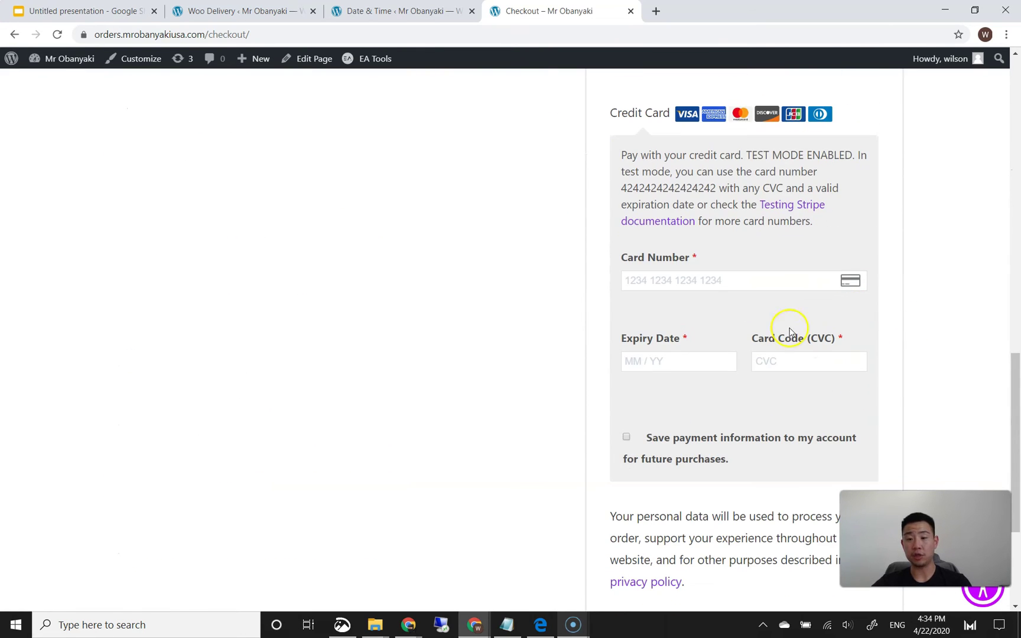
pyautogui.click(751, 283)
pyautogui.write('4242')
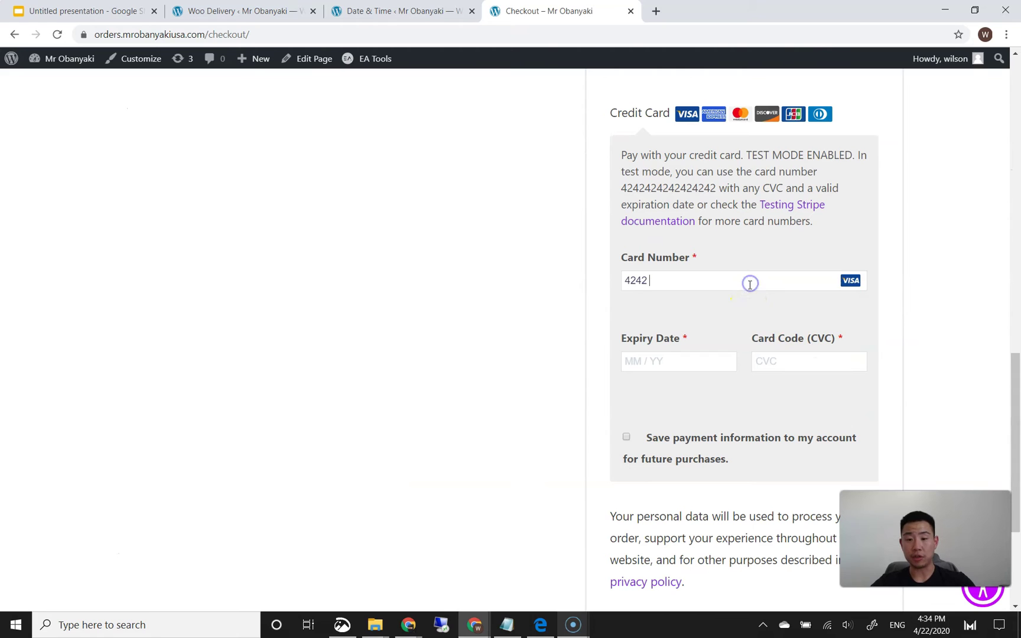
pyautogui.write('4242420424')
pyautogui.click(775, 358)
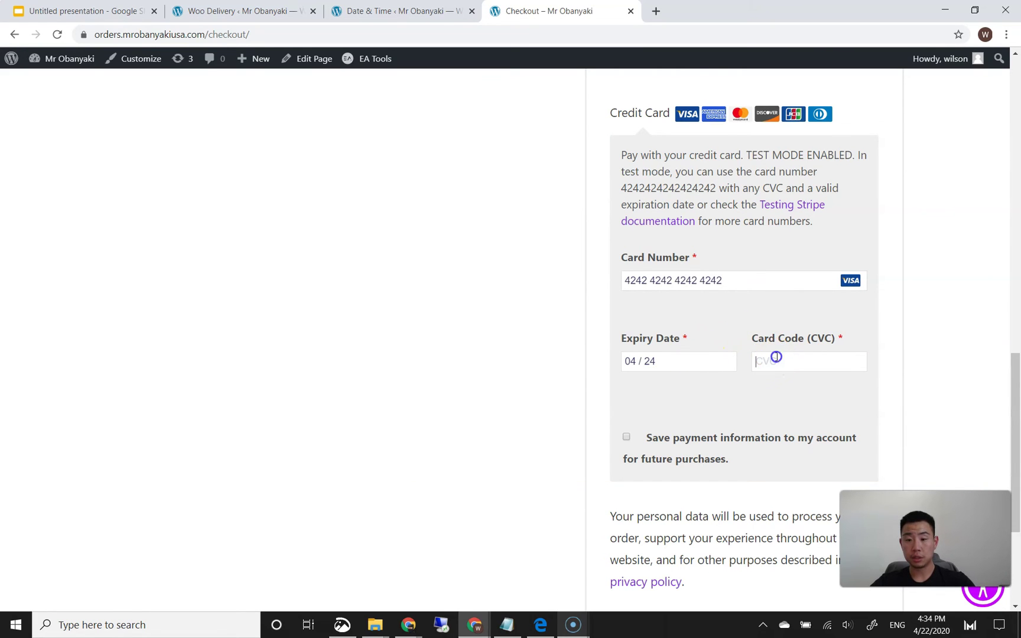
pyautogui.write('424')
pyautogui.scroll(-3, 426, 390)
pyautogui.click(719, 440)
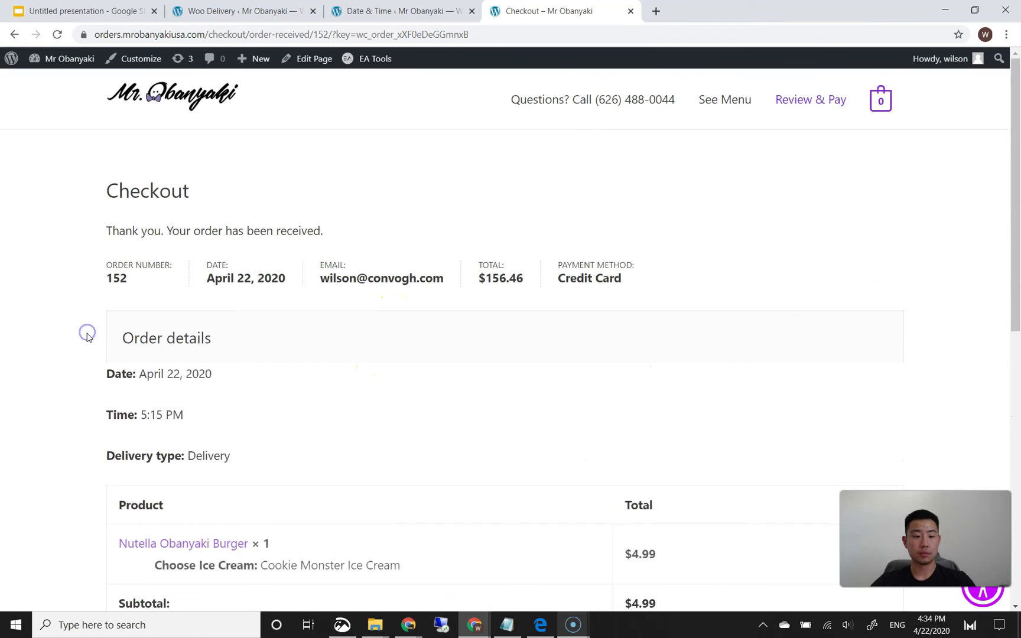
# - Check the confirmation's date, time and 'Delivery type: Delivery' line, then scroll back to the top
pyautogui.scroll(-2, 192, 358)
pyautogui.moveTo(135, 324); pyautogui.dragTo(154, 325)
pyautogui.click(210, 334)
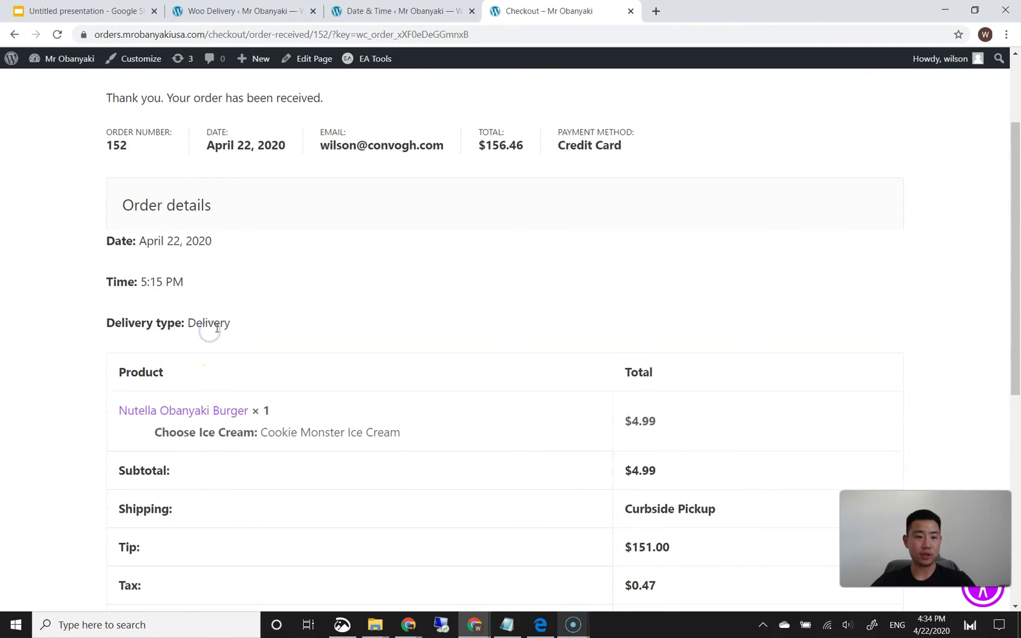
pyautogui.scroll(-6, 312, 328)
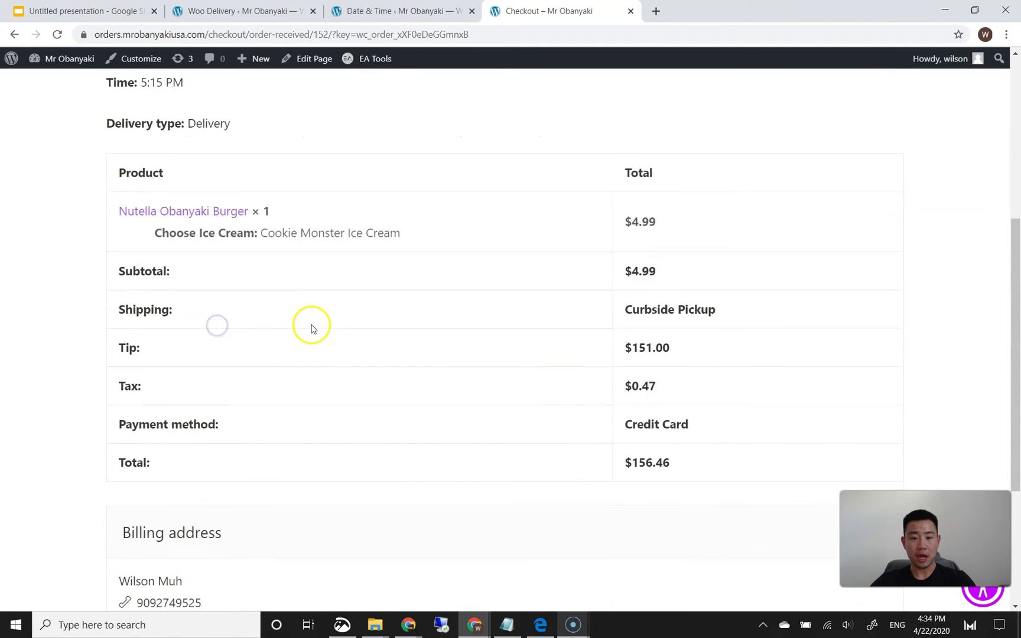
pyautogui.scroll(5, 312, 328)
pyautogui.scroll(2, 312, 331)
pyautogui.tripleClick(267, 287)
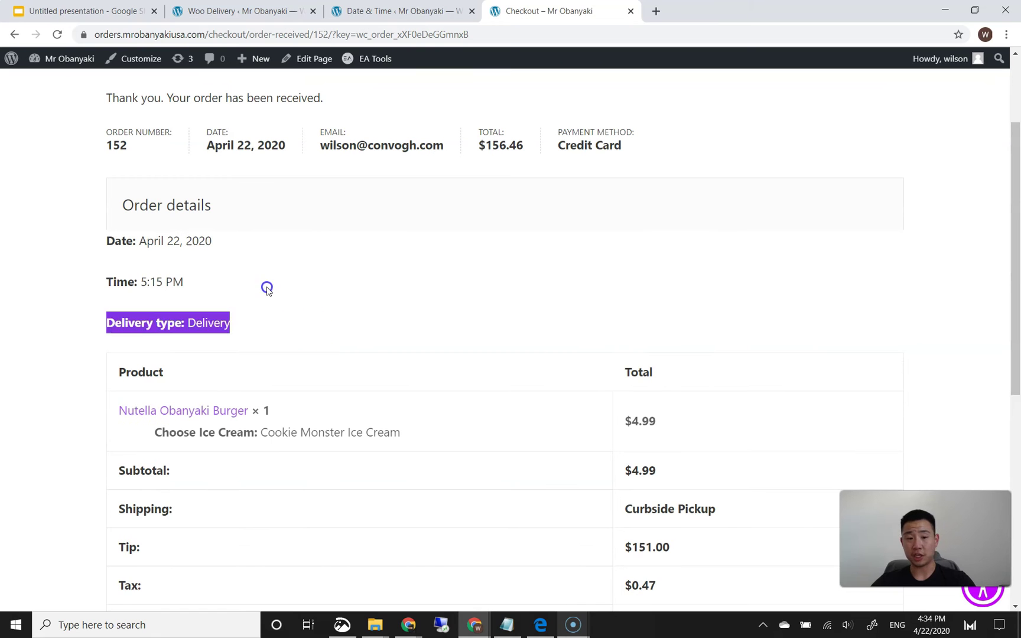
pyautogui.click(269, 306)
pyautogui.scroll(1, 316, 310)
pyautogui.scroll(1, 316, 310)
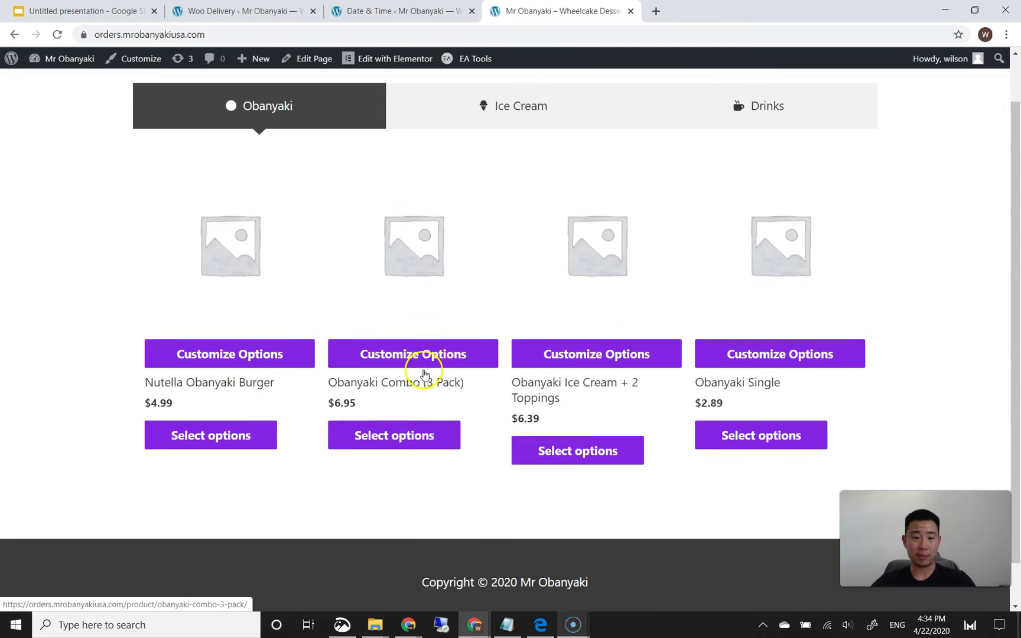
# - Add an Obanyaki Combo (3 Pack) to the order and go to checkout
pyautogui.scroll(-1, 421, 360)
pyautogui.click(411, 390)
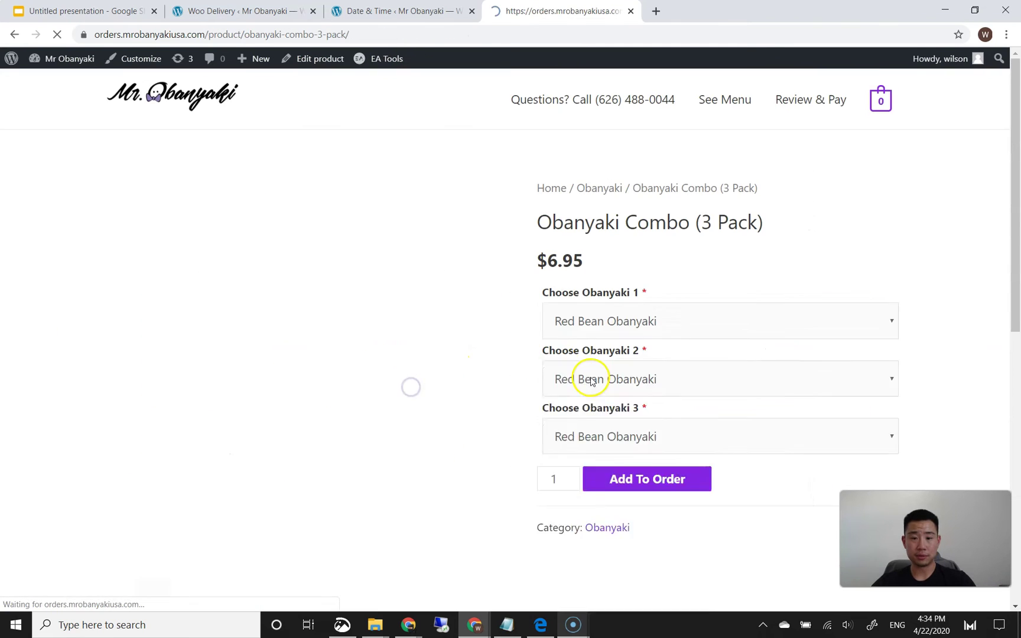
pyautogui.scroll(-3, 588, 383)
pyautogui.click(624, 393)
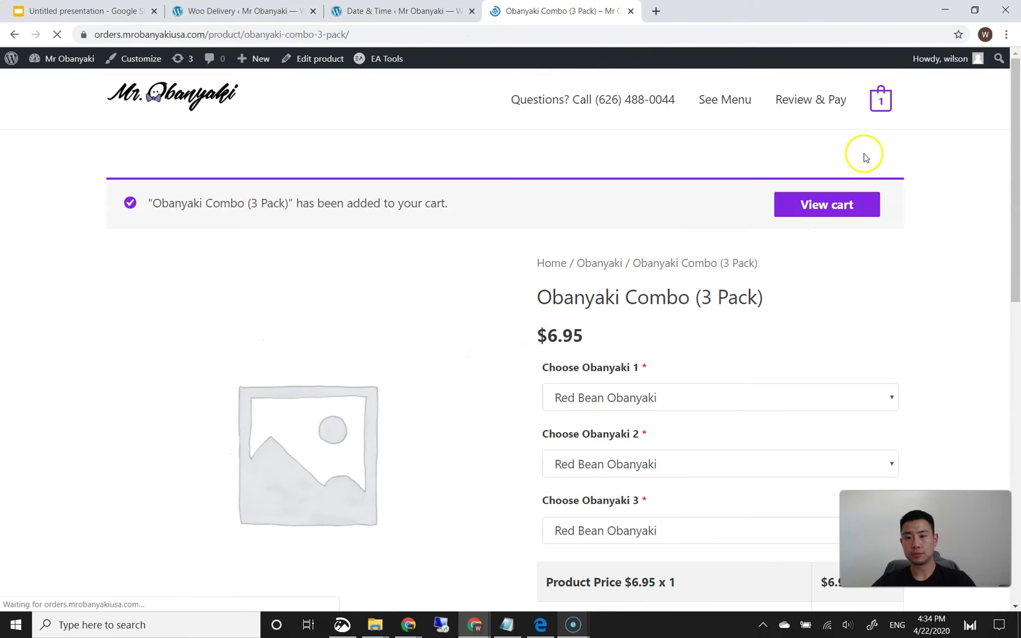
pyautogui.click(830, 112)
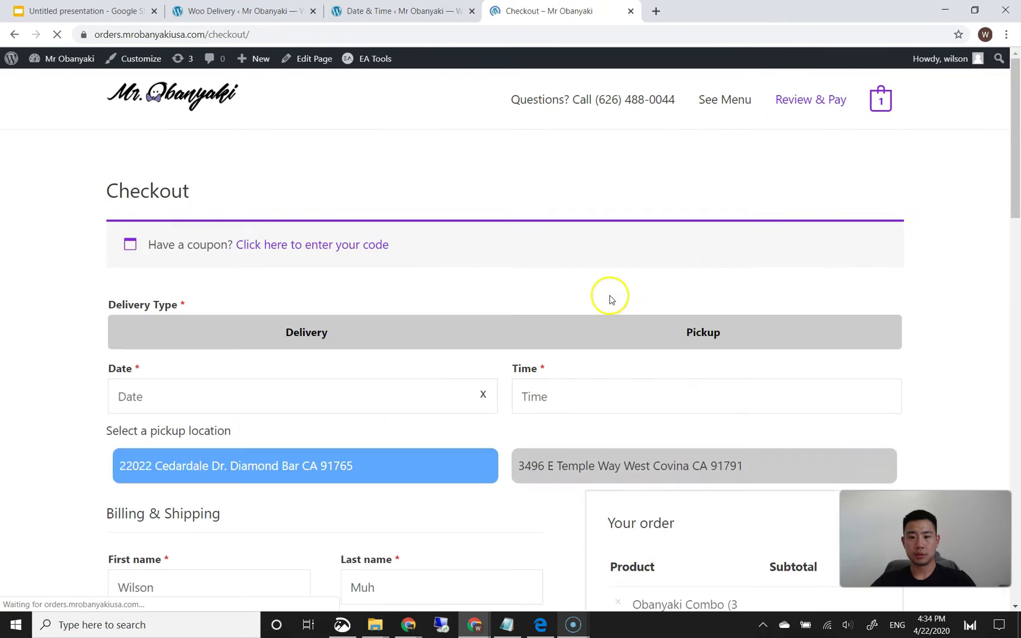
# - Choose Pickup with order date April 22 and time 5:45 PM
pyautogui.click(688, 334)
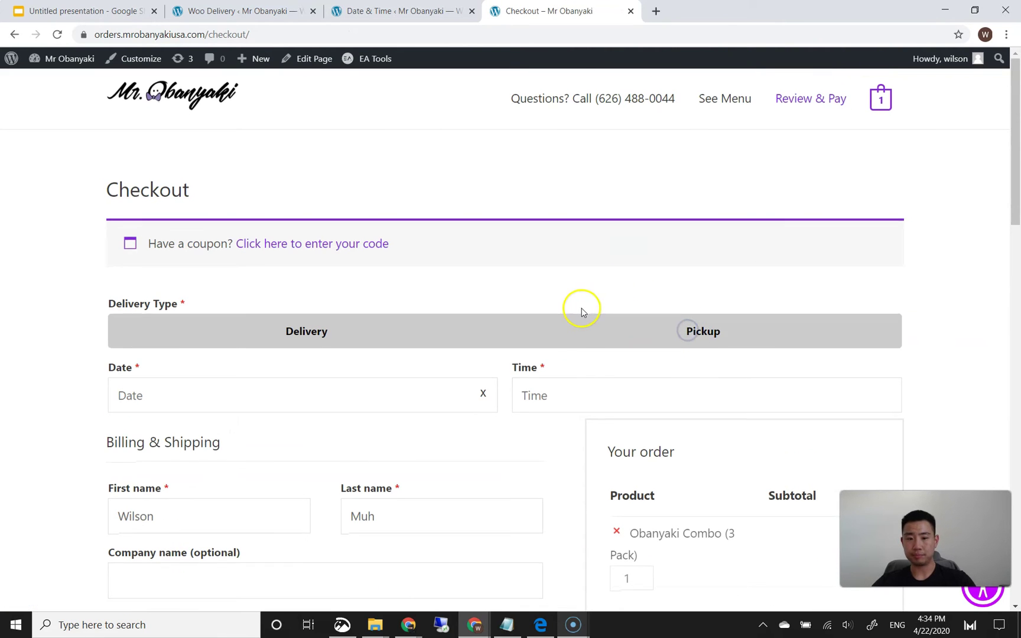
pyautogui.scroll(-2, 581, 308)
pyautogui.click(390, 273)
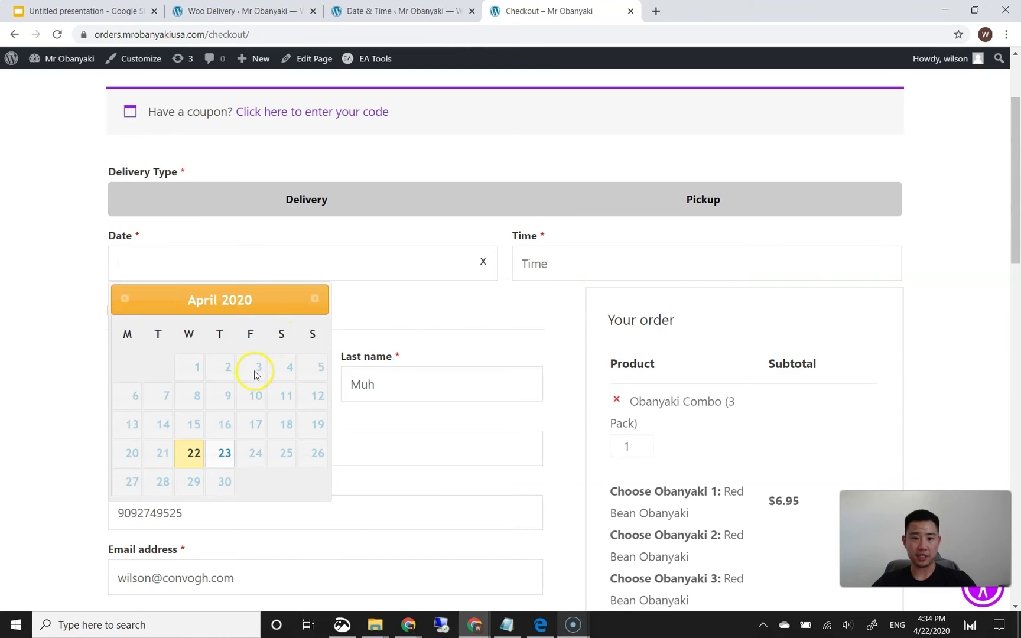
pyautogui.click(192, 463)
pyautogui.click(611, 260)
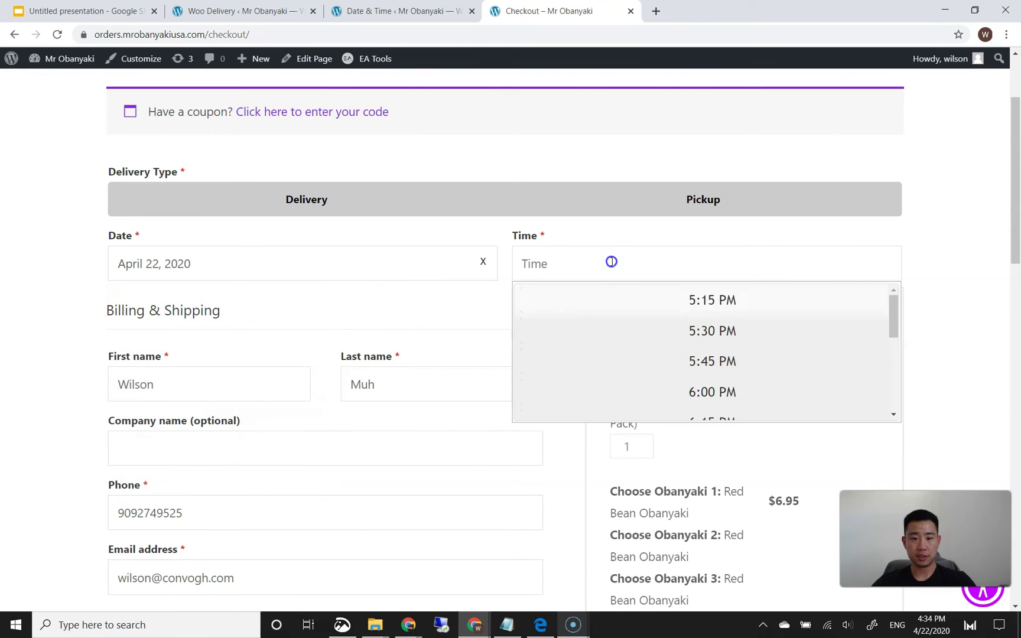
pyautogui.click(628, 381)
pyautogui.scroll(-2, 98, 376)
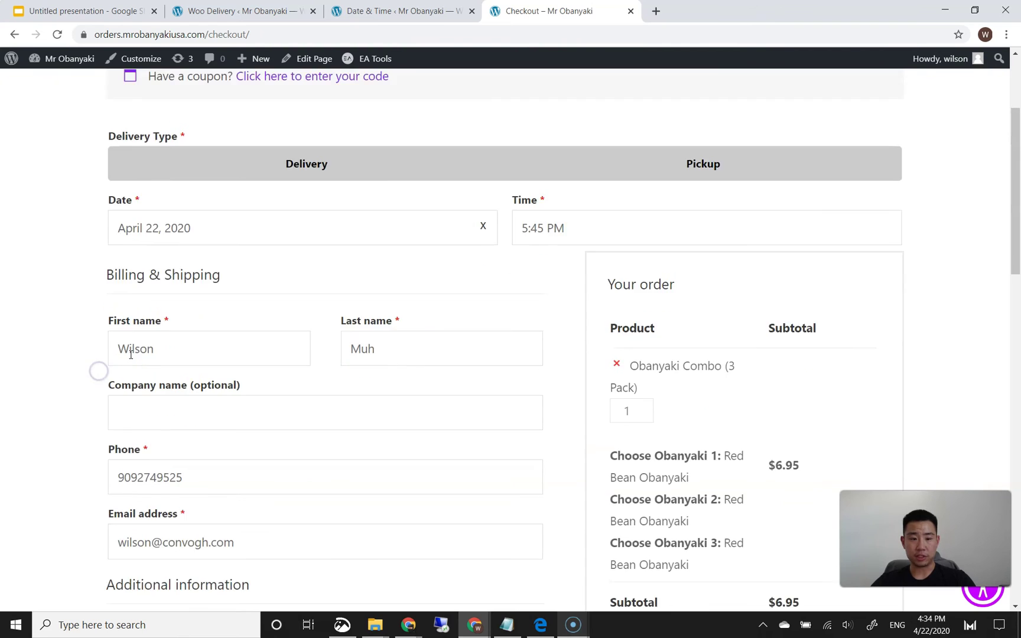
pyautogui.scroll(-2, 539, 281)
pyautogui.scroll(-10, 539, 282)
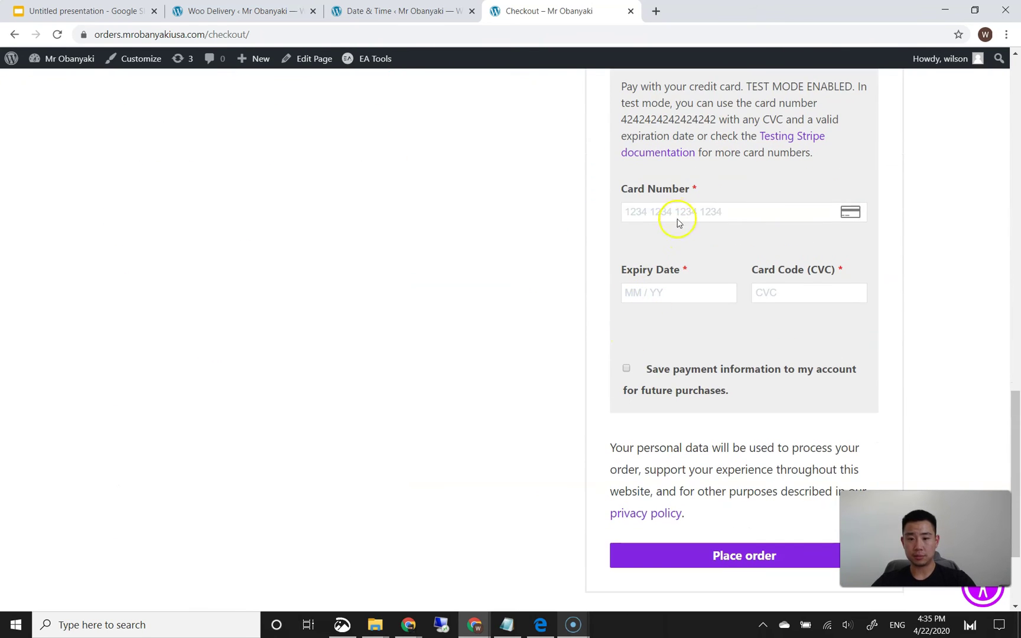
# - Enter the test card number and security code, and place the order
pyautogui.click(675, 216)
pyautogui.write('424242424')
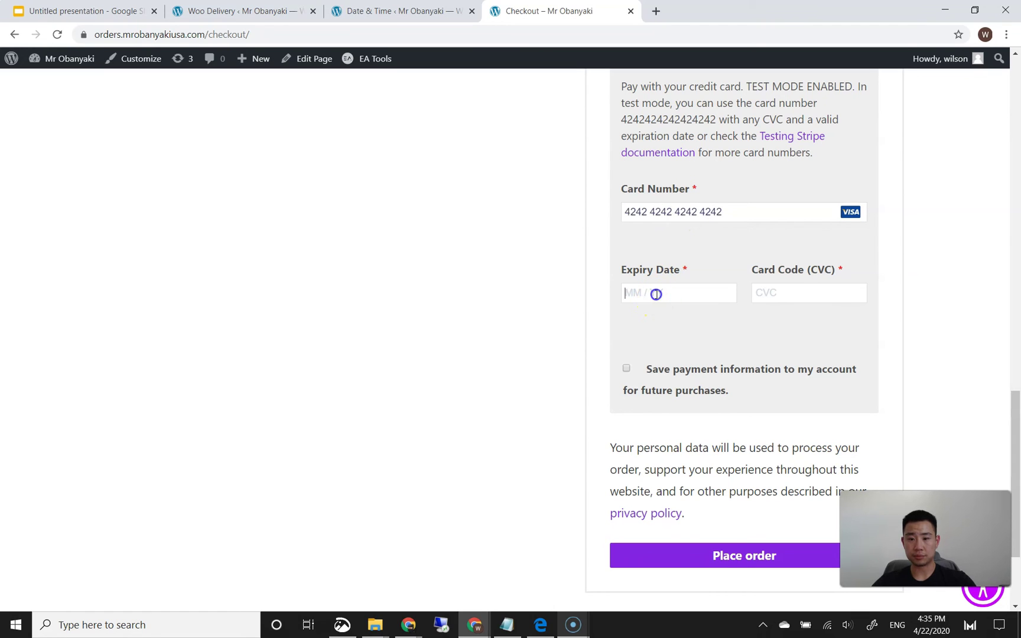
pyautogui.click(773, 290)
pyautogui.write('424')
pyautogui.scroll(-3, 526, 358)
pyautogui.click(697, 407)
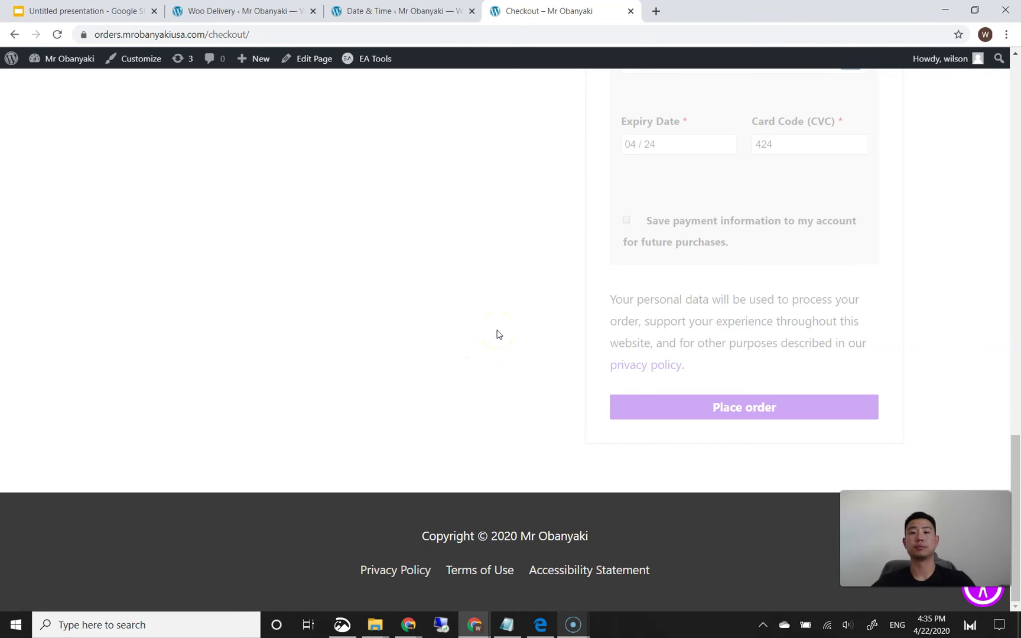
# - Check the $159.61 confirmation's 'Delivery type: Delivery' line, then return to the Order Calendar admin tab
pyautogui.scroll(-2, 490, 316)
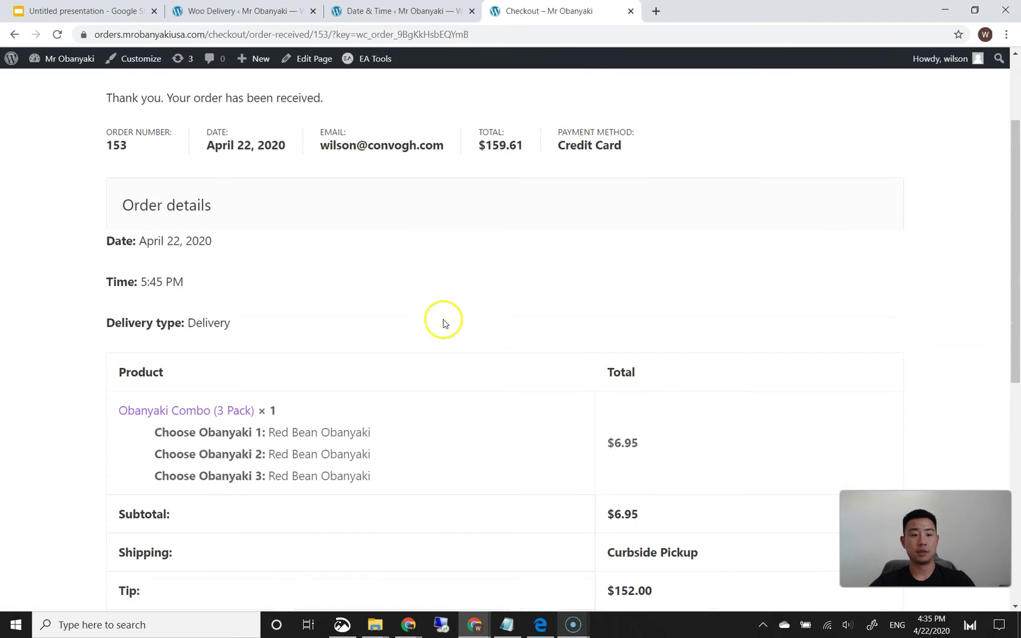
pyautogui.click(231, 322)
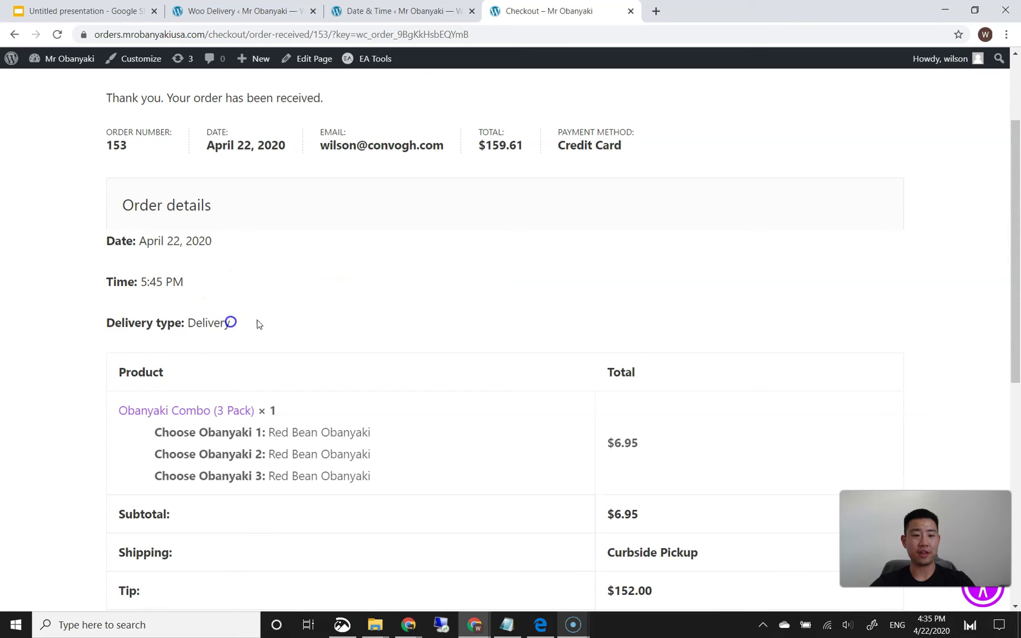
pyautogui.moveTo(230, 289); pyautogui.dragTo(239, 317)
pyautogui.click(252, 320)
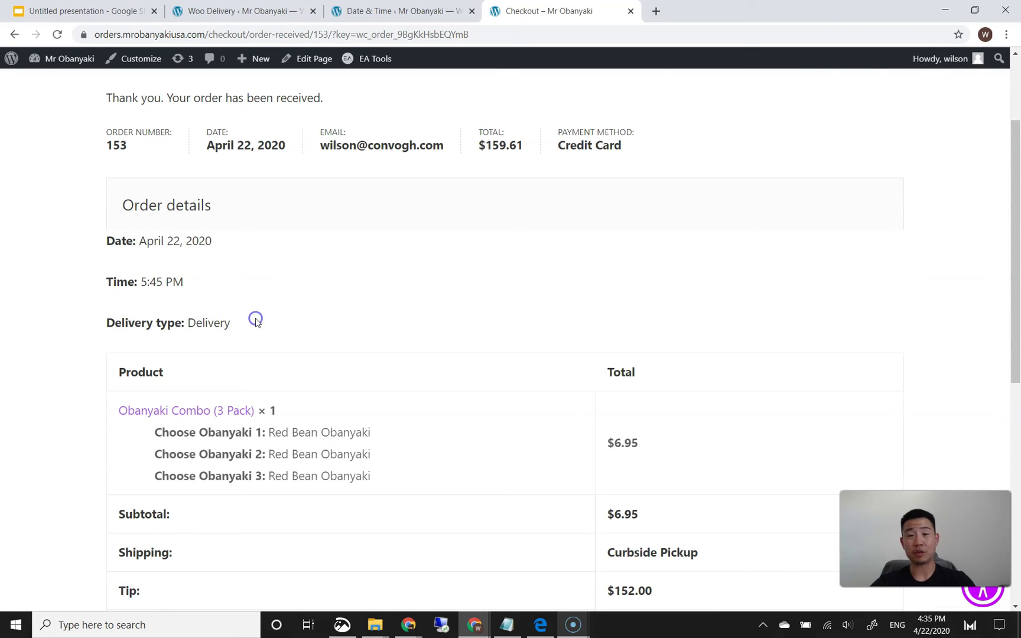
pyautogui.scroll(-7, 244, 334)
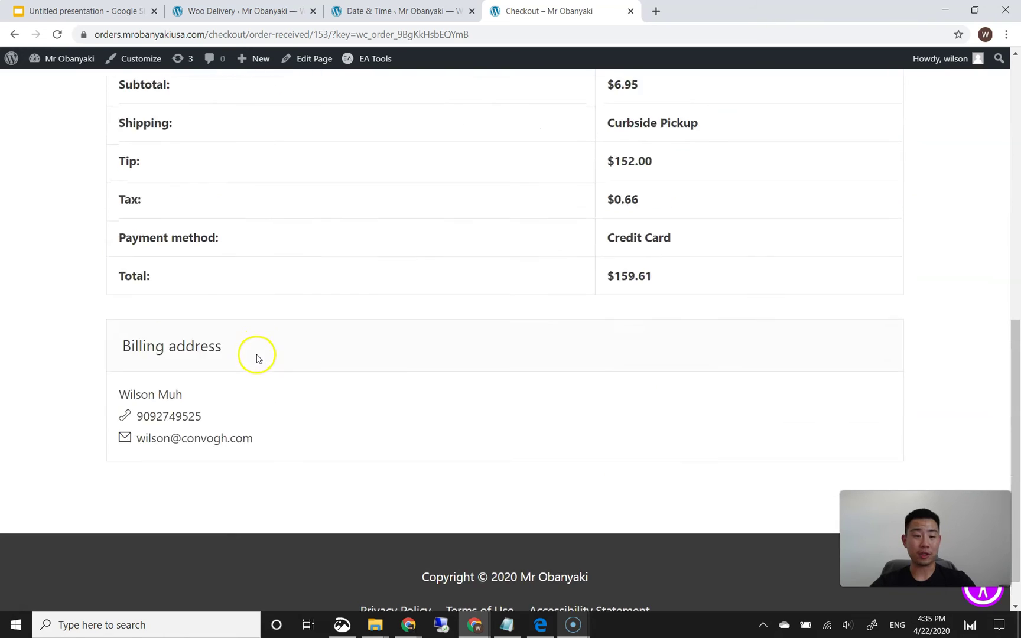
pyautogui.scroll(8, 257, 355)
pyautogui.click(379, 14)
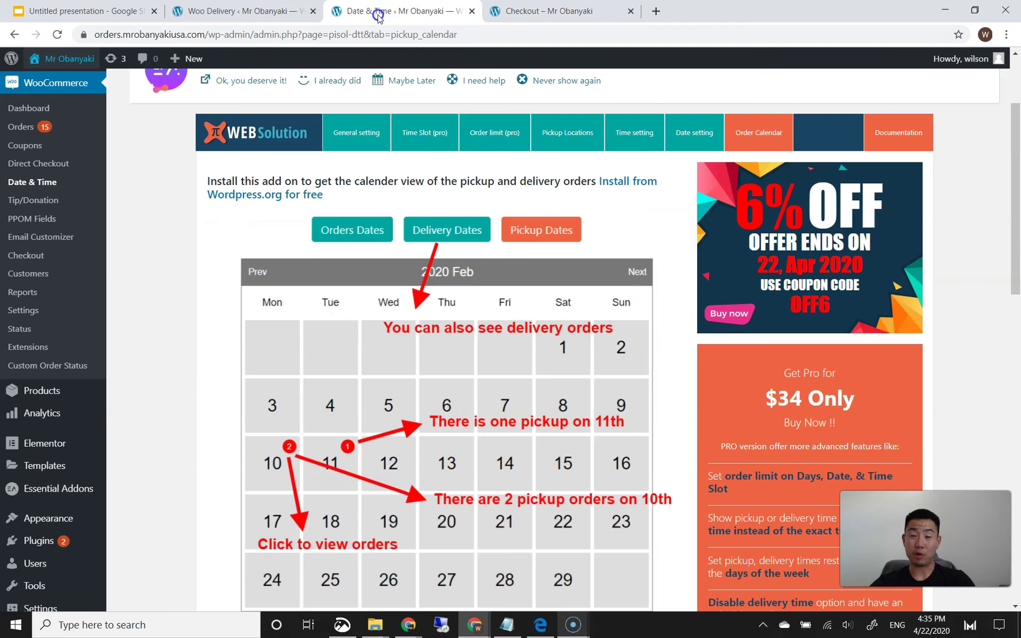
# - Close the Woo Delivery settings tab and go to Plugins > Installed Plugins
pyautogui.click(286, 14)
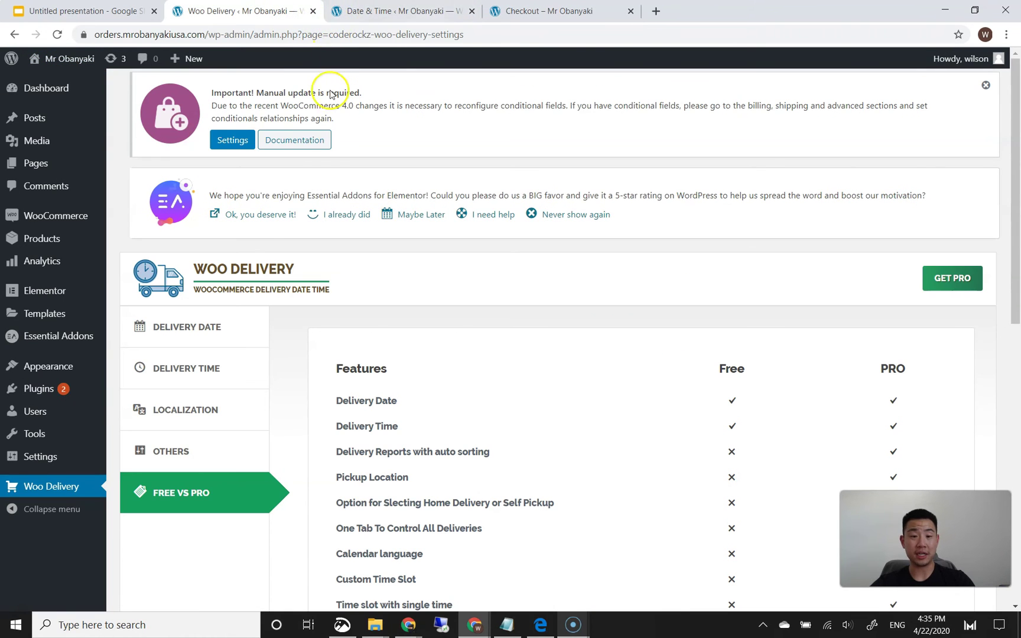
pyautogui.click(313, 12)
pyautogui.scroll(-3, 44, 414)
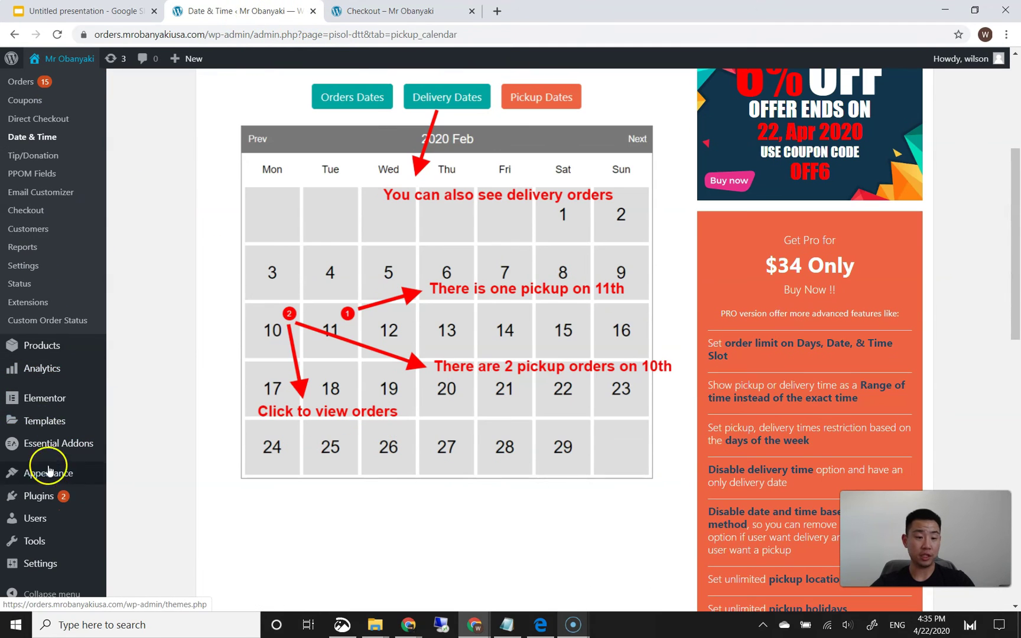
pyautogui.moveTo(53, 494)
pyautogui.click(157, 495)
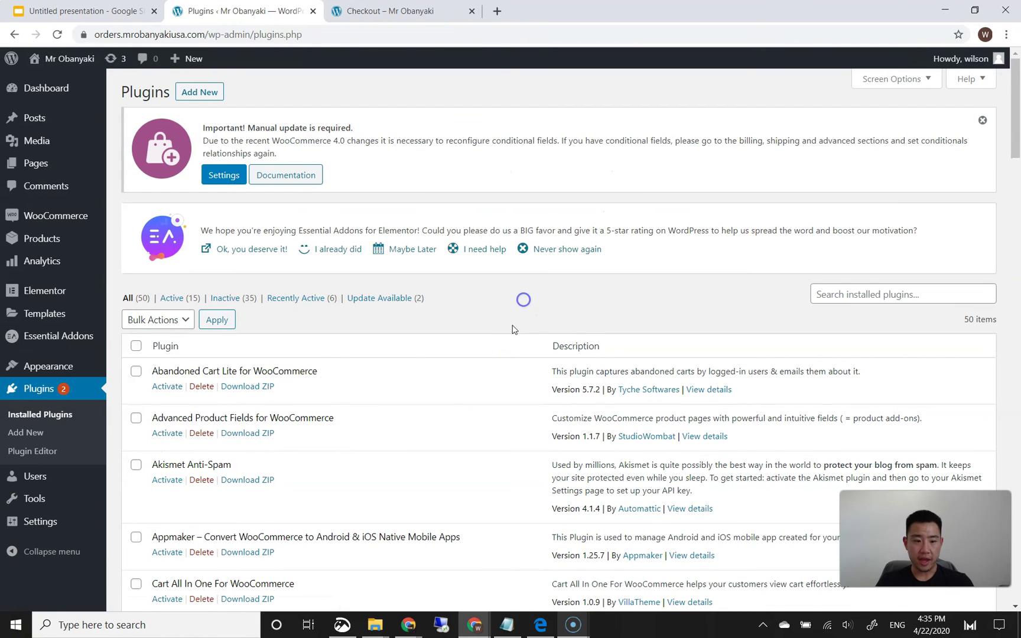
pyautogui.scroll(-6, 467, 410)
pyautogui.scroll(-3, 470, 413)
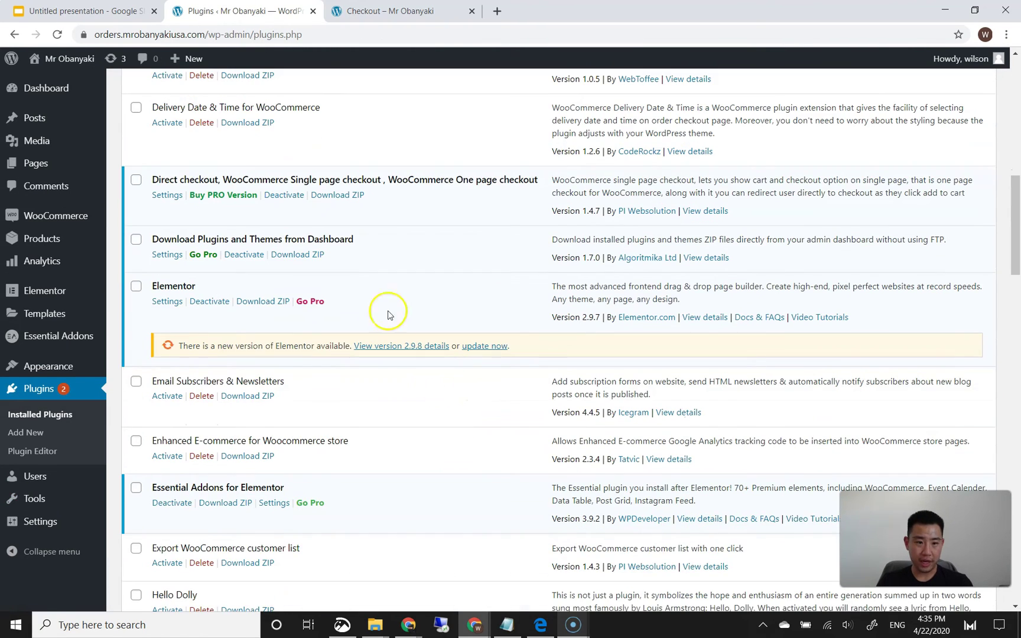
pyautogui.scroll(-2, 295, 339)
pyautogui.scroll(-6, 297, 344)
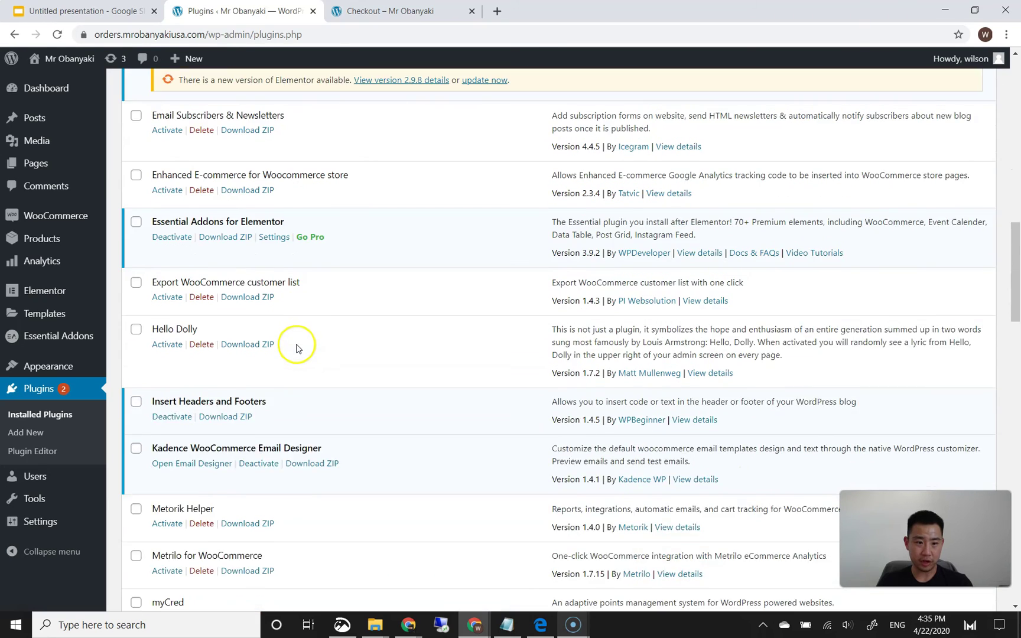
pyautogui.scroll(-4, 297, 351)
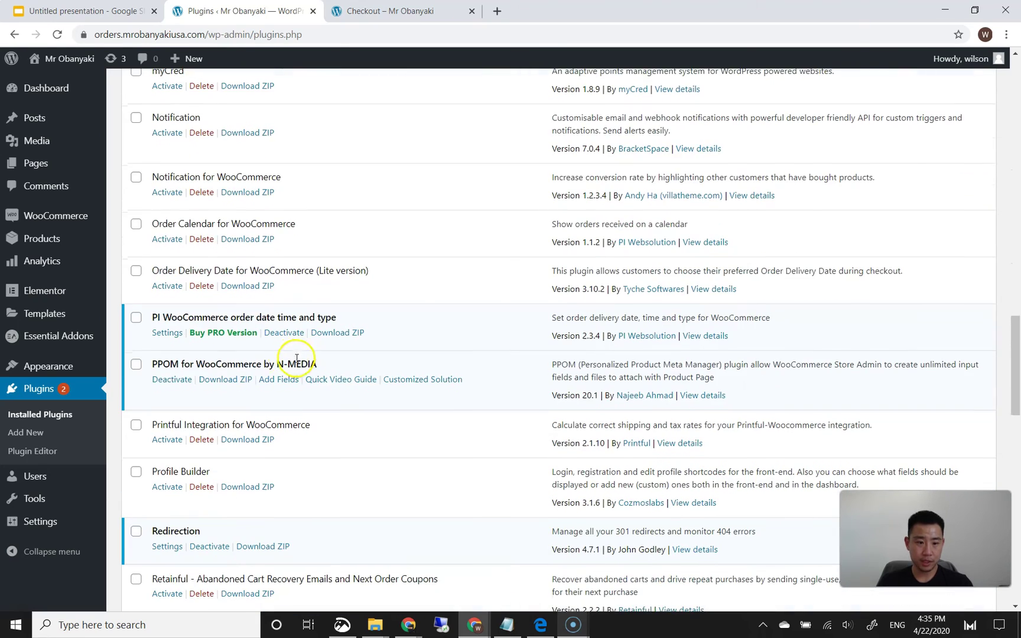
# - Deactivate PI WooCommerce order date time and type, then scroll down to WooODT Lite
pyautogui.click(296, 334)
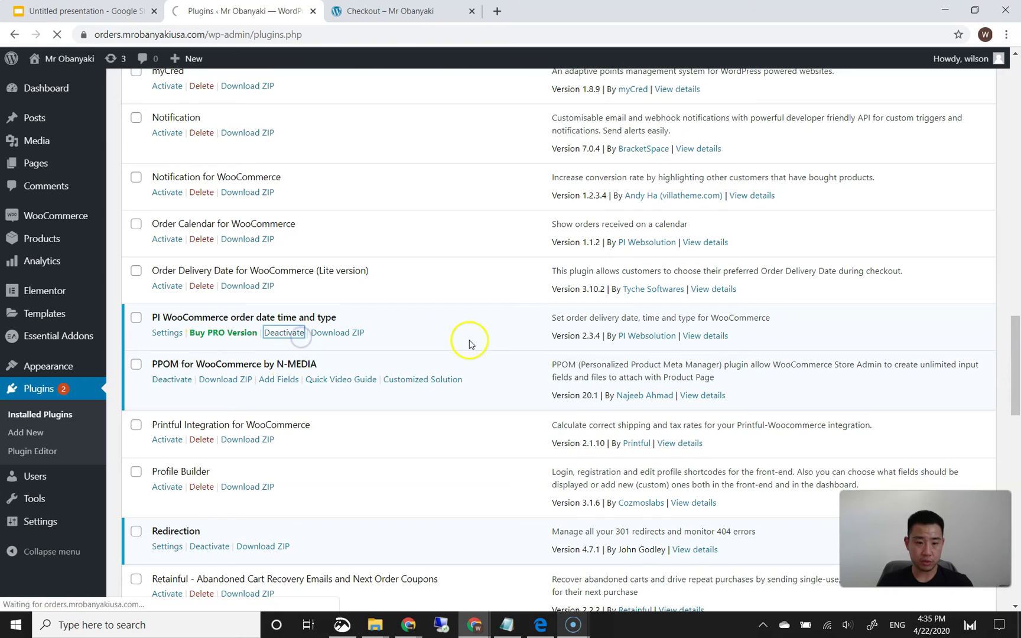
pyautogui.scroll(-18, 454, 376)
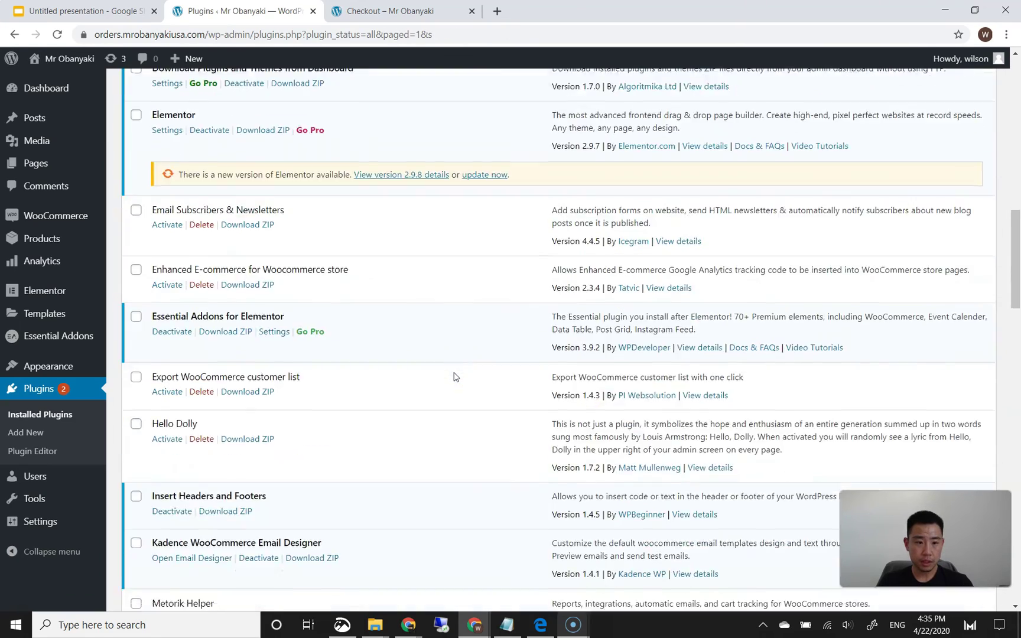
pyautogui.scroll(-4, 454, 374)
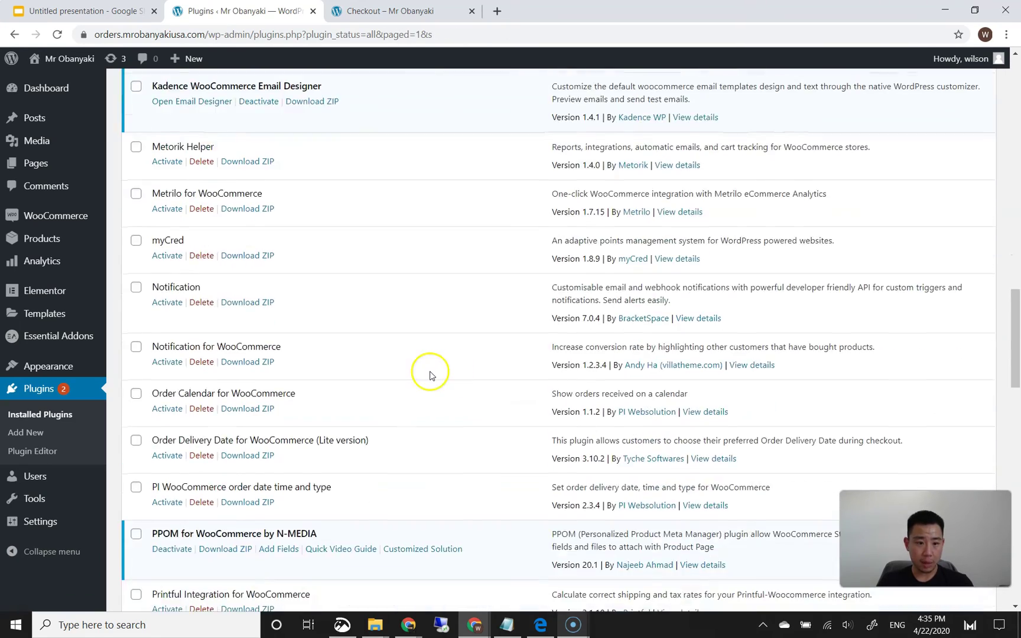
pyautogui.scroll(-1, 381, 363)
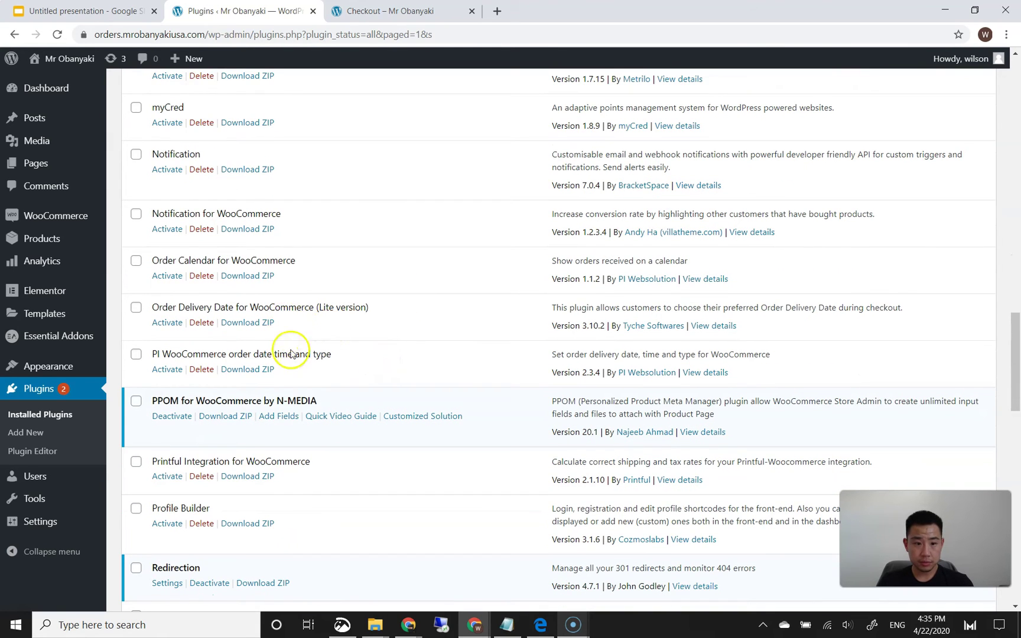
pyautogui.scroll(-7, 290, 354)
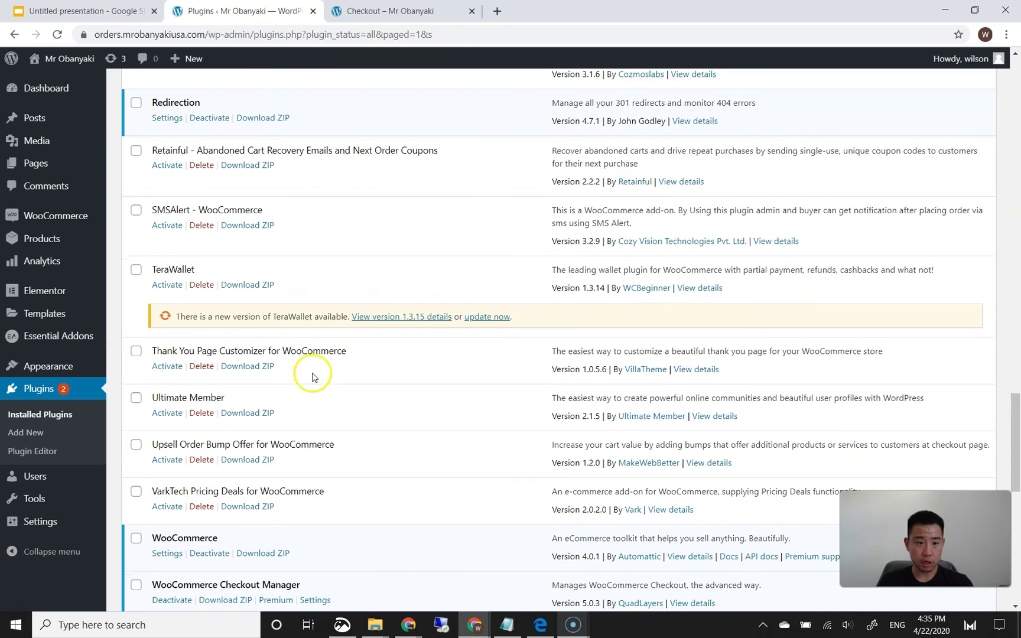
pyautogui.scroll(-3, 331, 382)
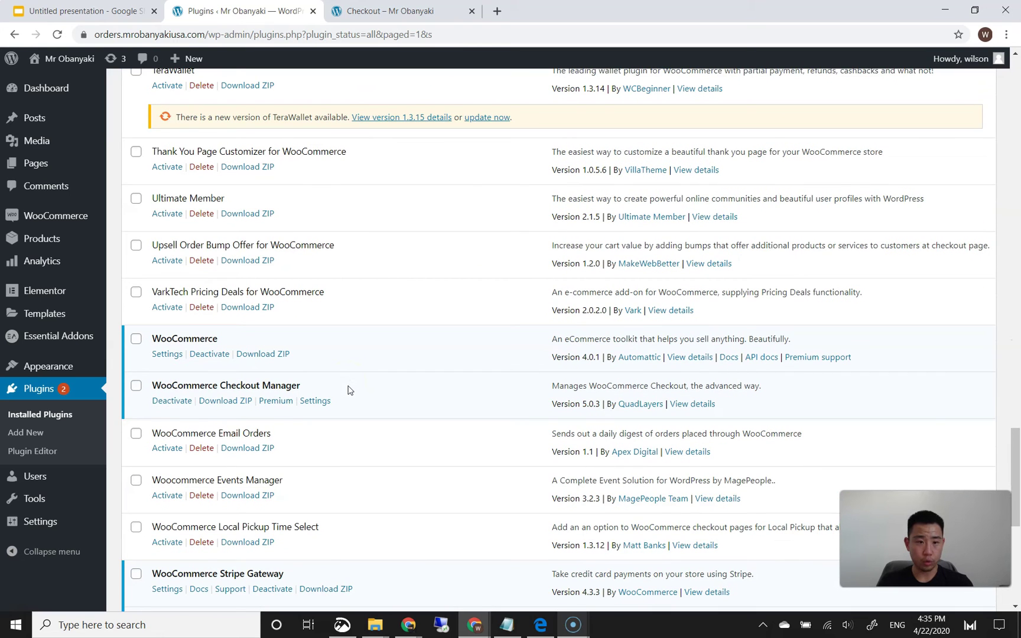
pyautogui.scroll(-6, 348, 403)
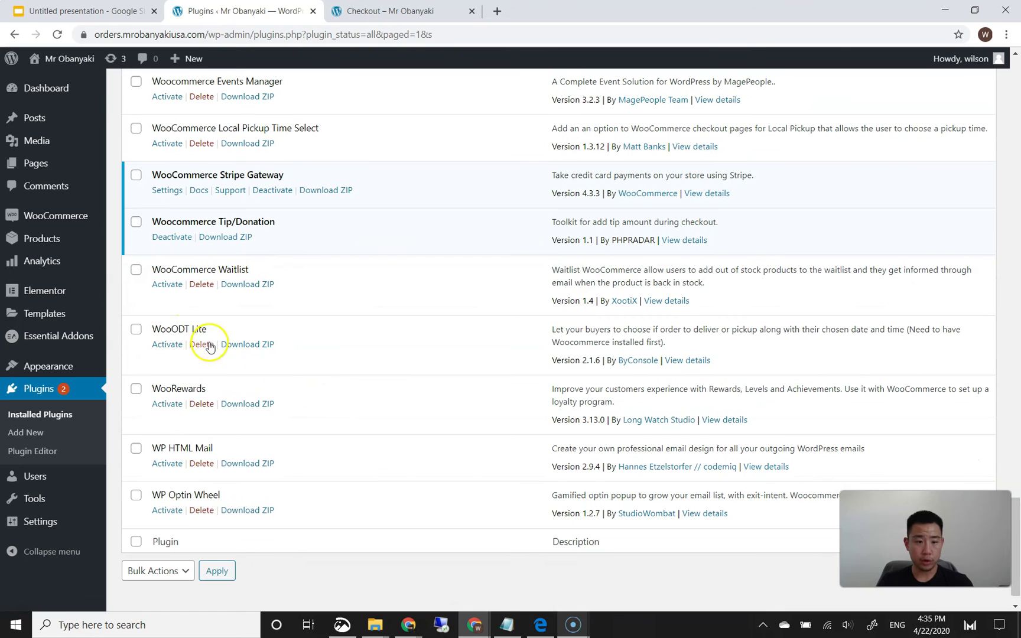
# - Activate the WooODT Lite plugin and go to its Order Delivery Time management page
pyautogui.click(178, 344)
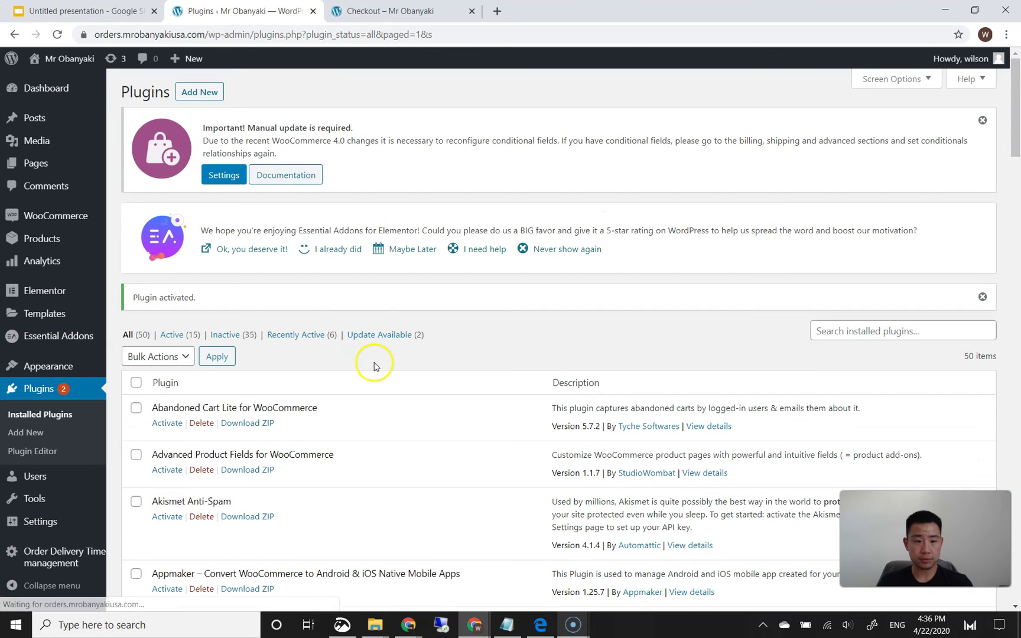
pyautogui.scroll(-3, 383, 378)
pyautogui.scroll(-15, 383, 381)
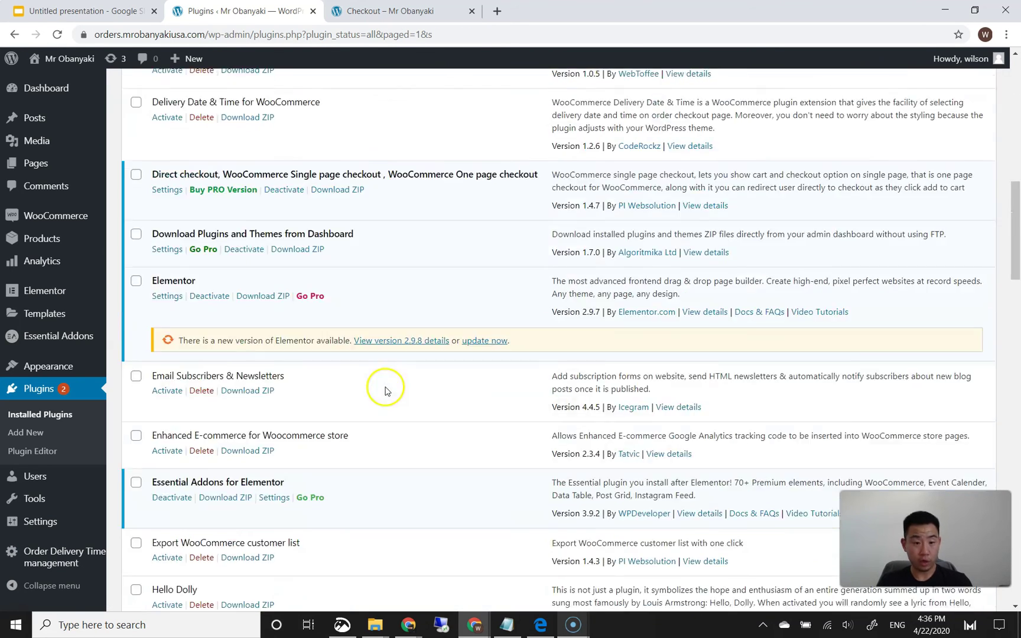
pyautogui.scroll(-7, 384, 392)
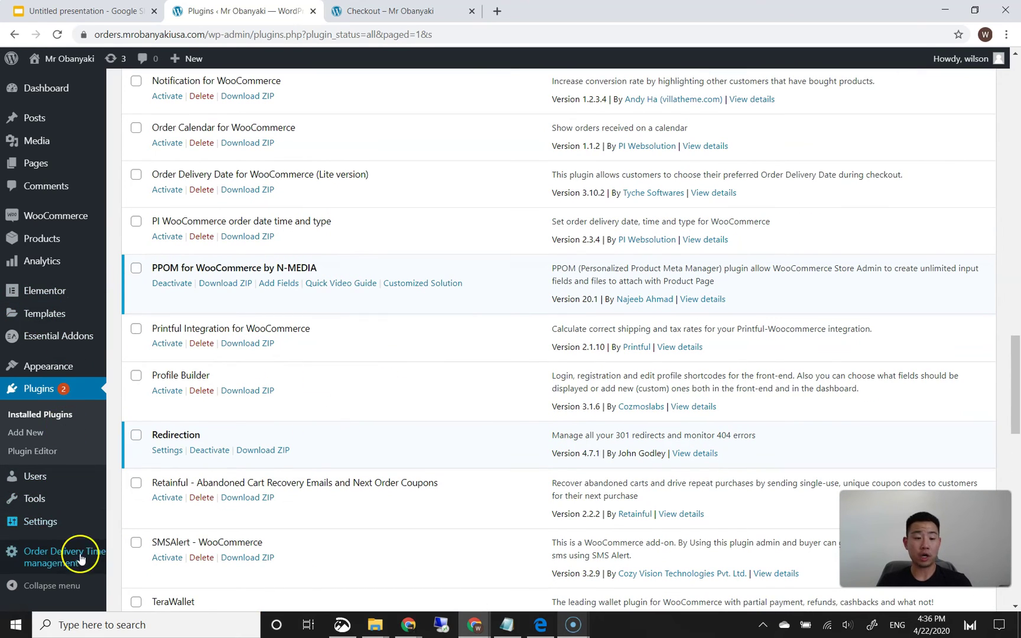
pyautogui.moveTo(69, 557)
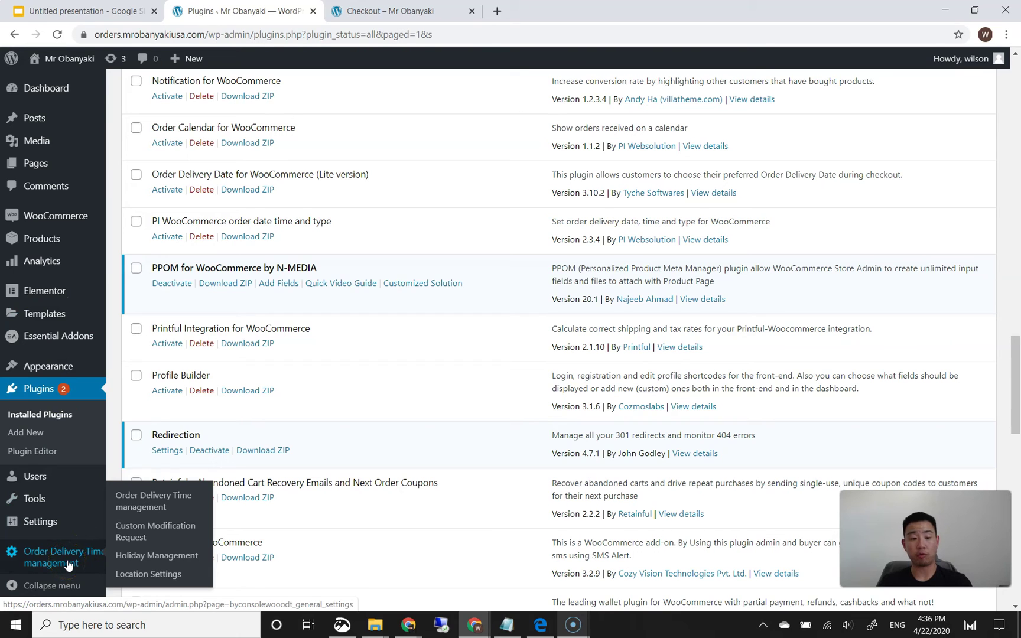
pyautogui.click(156, 502)
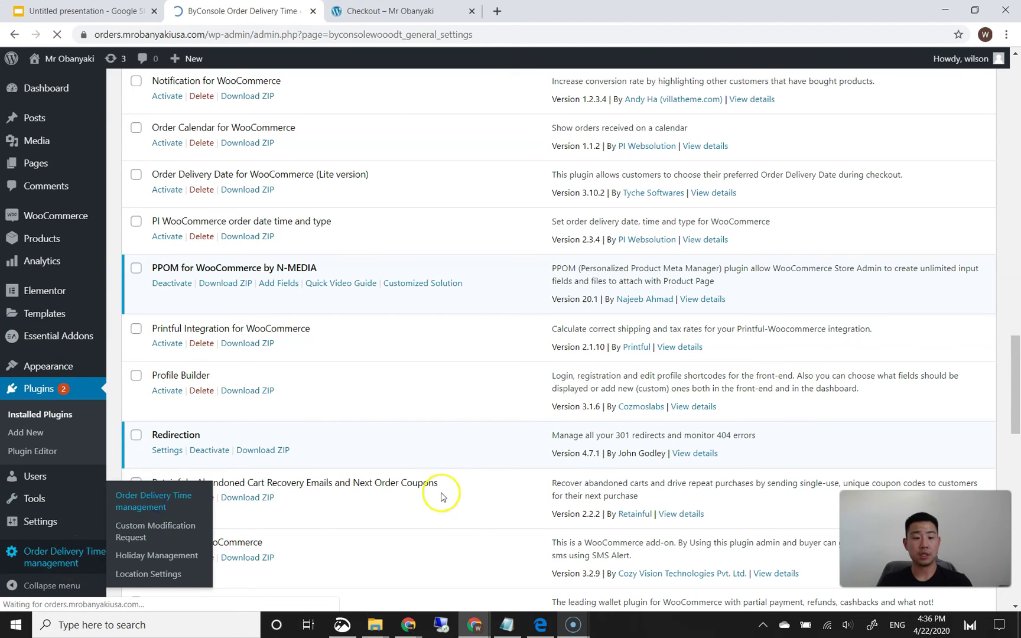
# - Allow orders for Both delivery and pickup, keeping Preorder Days at 1
pyautogui.scroll(-2, 443, 437)
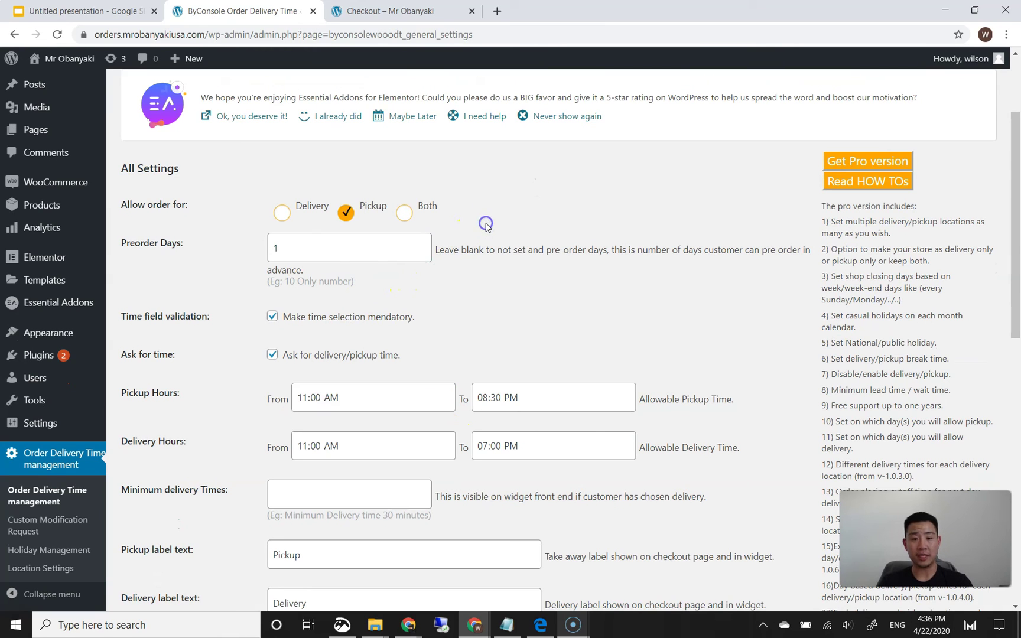
pyautogui.click(283, 213)
pyautogui.click(408, 212)
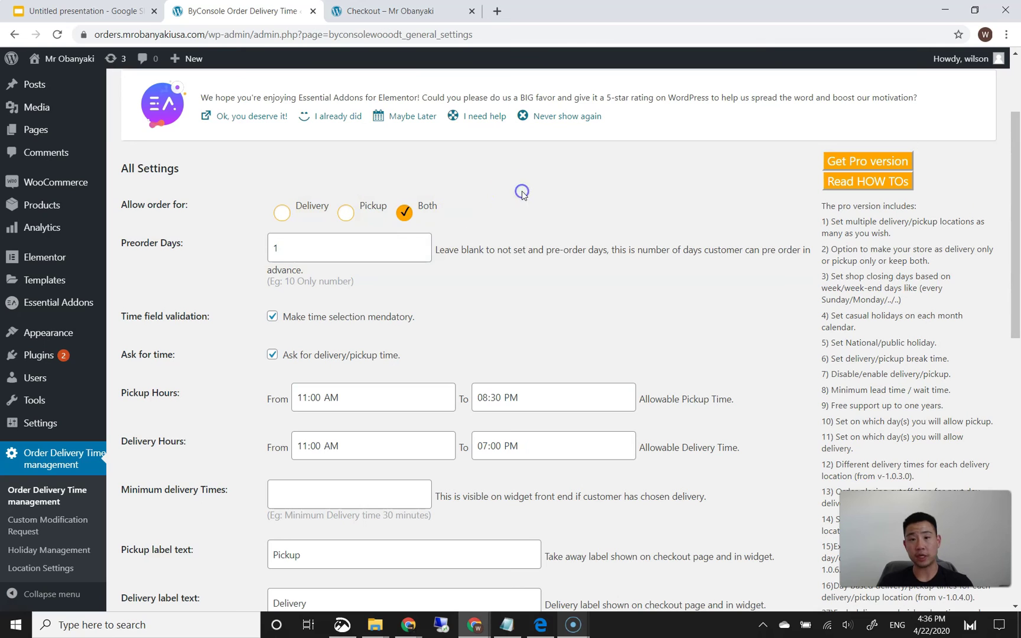
pyautogui.click(348, 248)
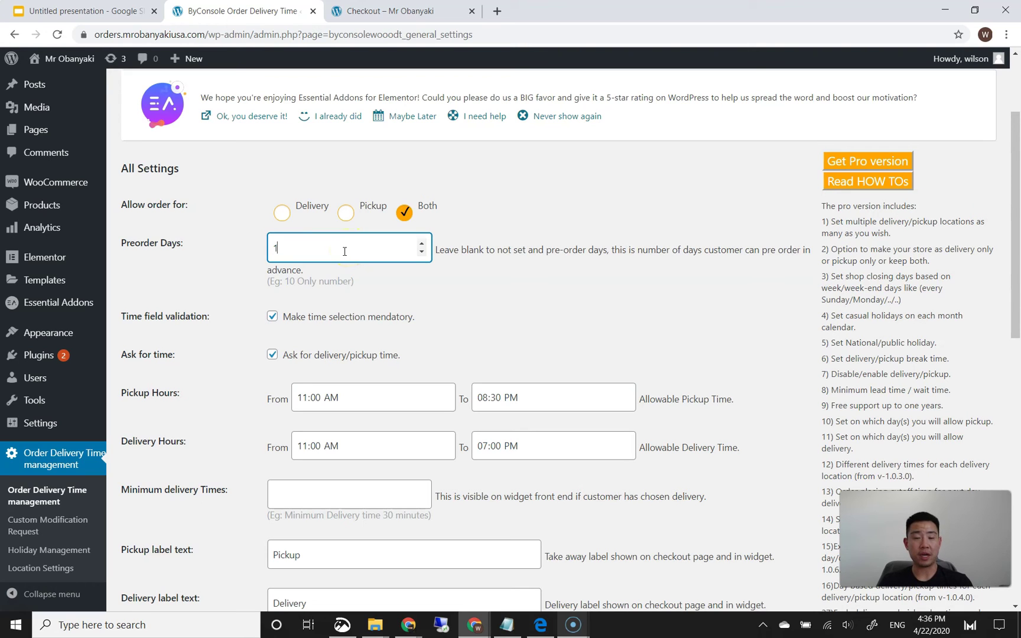
pyautogui.click(474, 315)
pyautogui.click(382, 254)
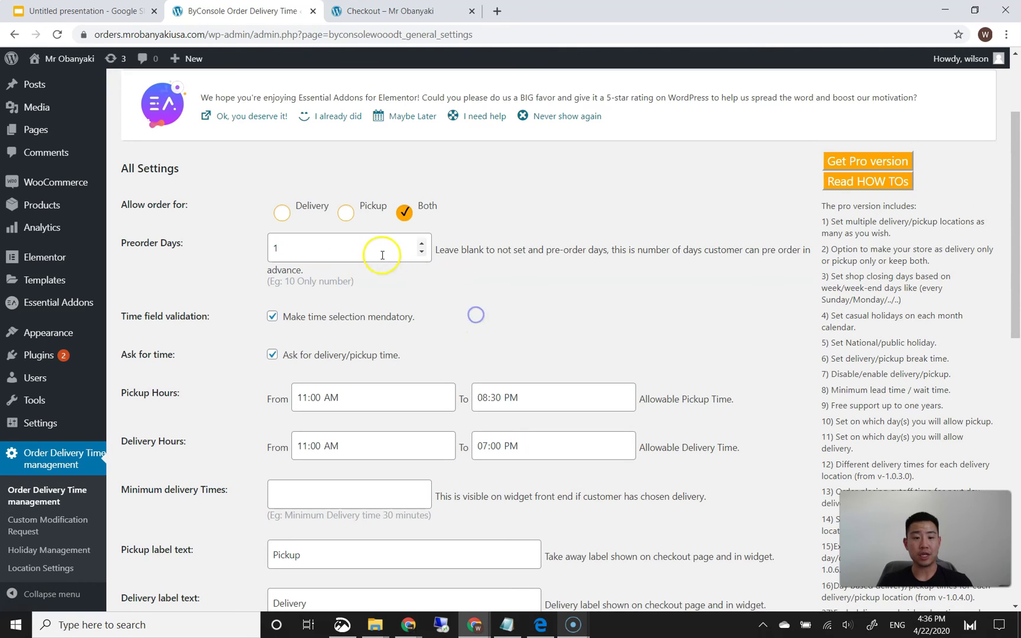
pyautogui.click(482, 300)
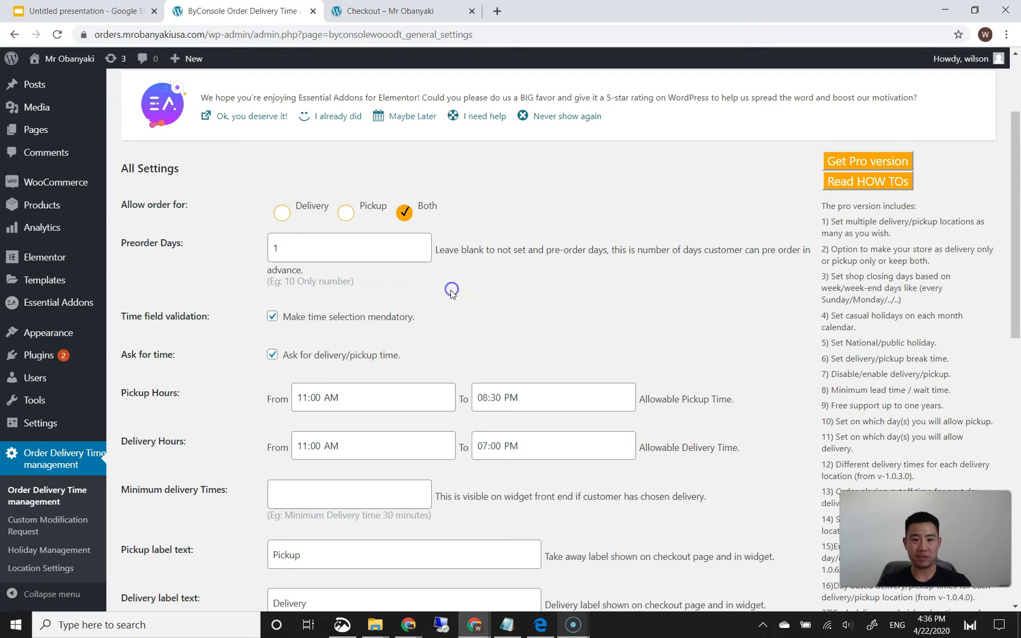
# - Review the pickup and delivery time fields, leaving Minimum delivery Times empty
pyautogui.scroll(-1, 484, 297)
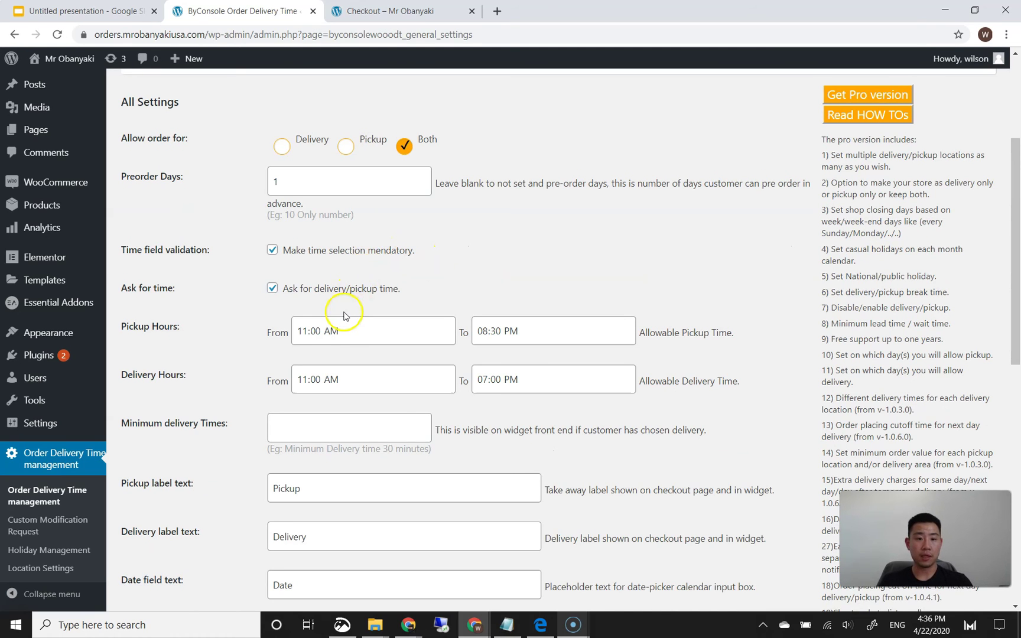
pyautogui.scroll(-1, 320, 242)
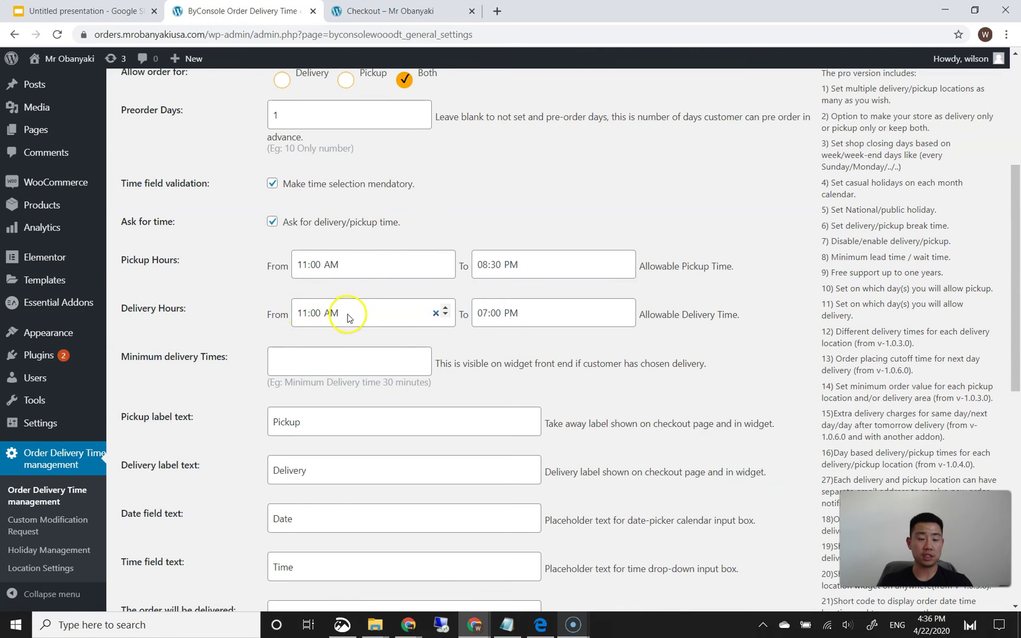
pyautogui.scroll(-1, 274, 320)
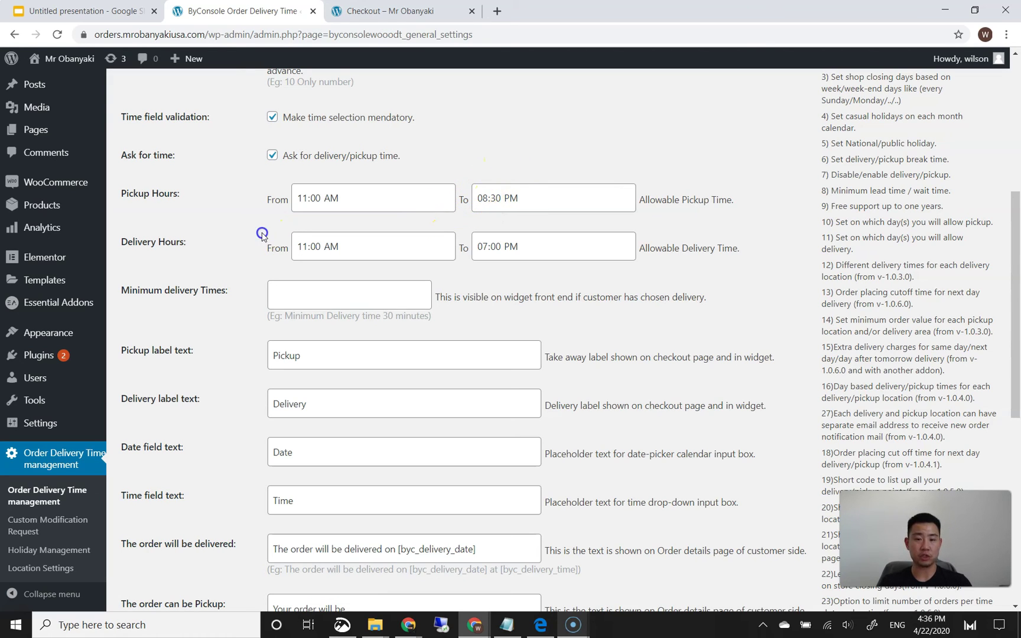
pyautogui.scroll(-1, 269, 233)
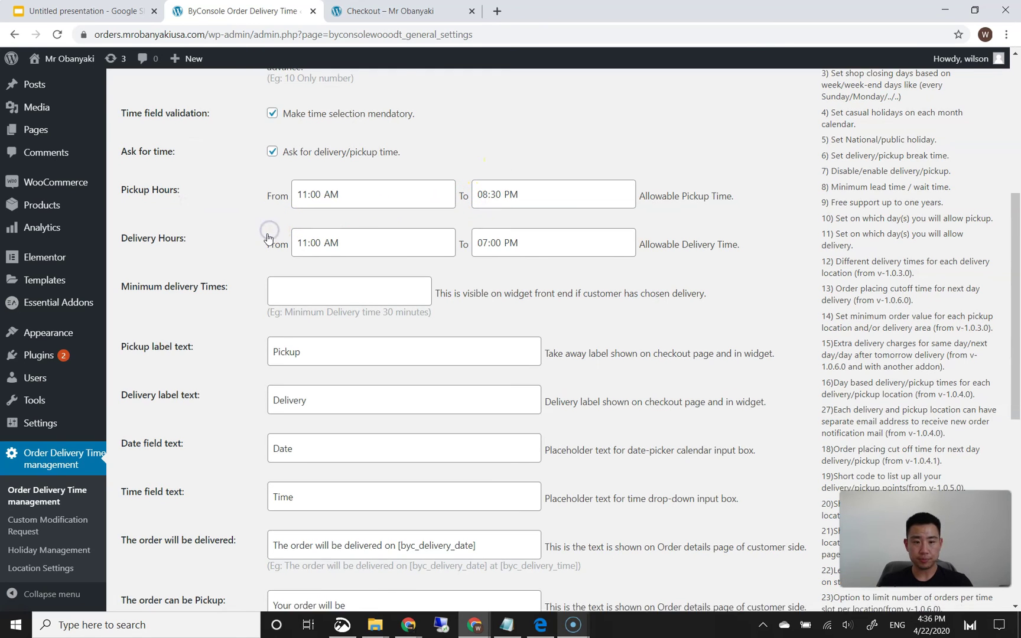
pyautogui.click(287, 232)
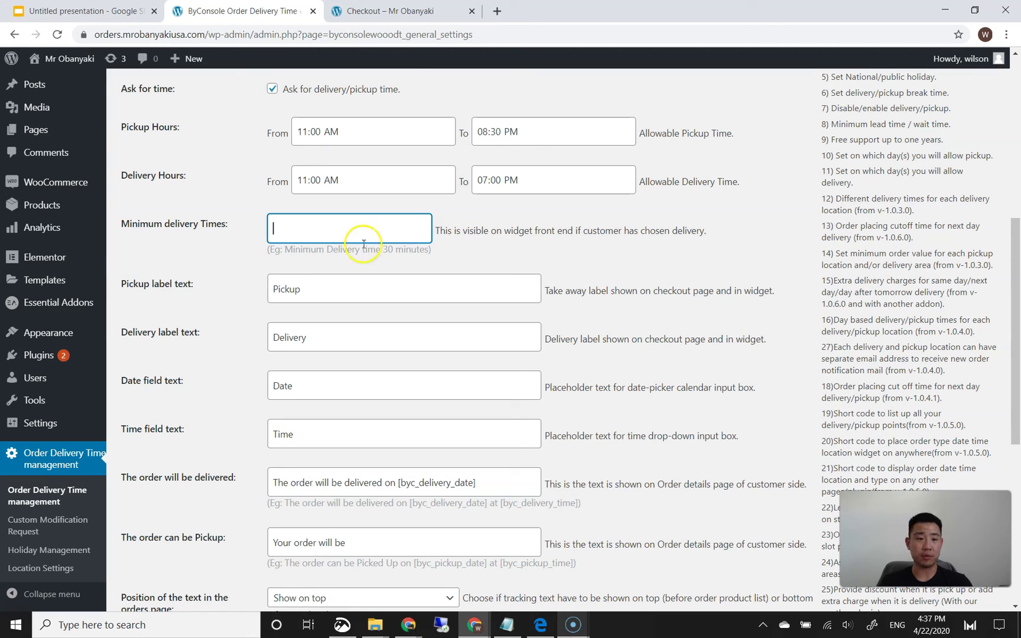
pyautogui.click(228, 251)
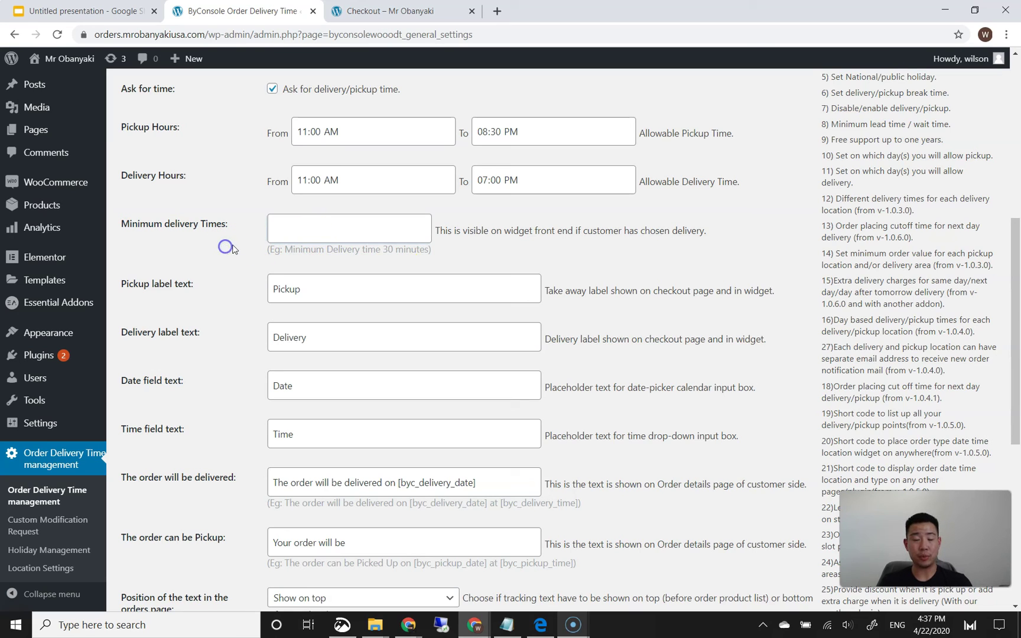
# - Keep the order text position at Show on top and save the settings
pyautogui.scroll(-1, 242, 267)
pyautogui.scroll(-2, 274, 276)
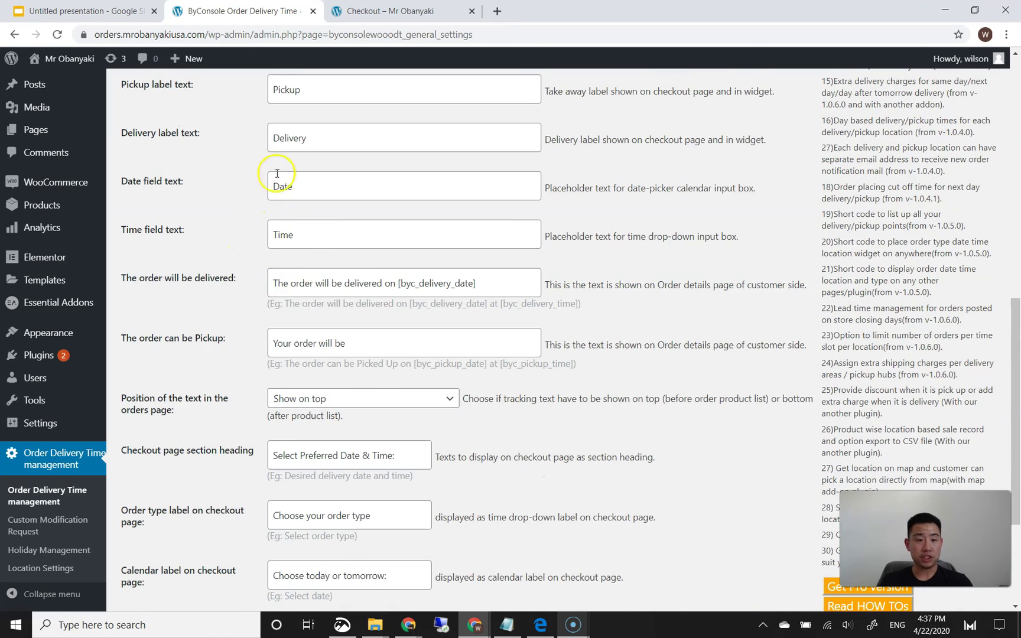
pyautogui.scroll(-3, 278, 264)
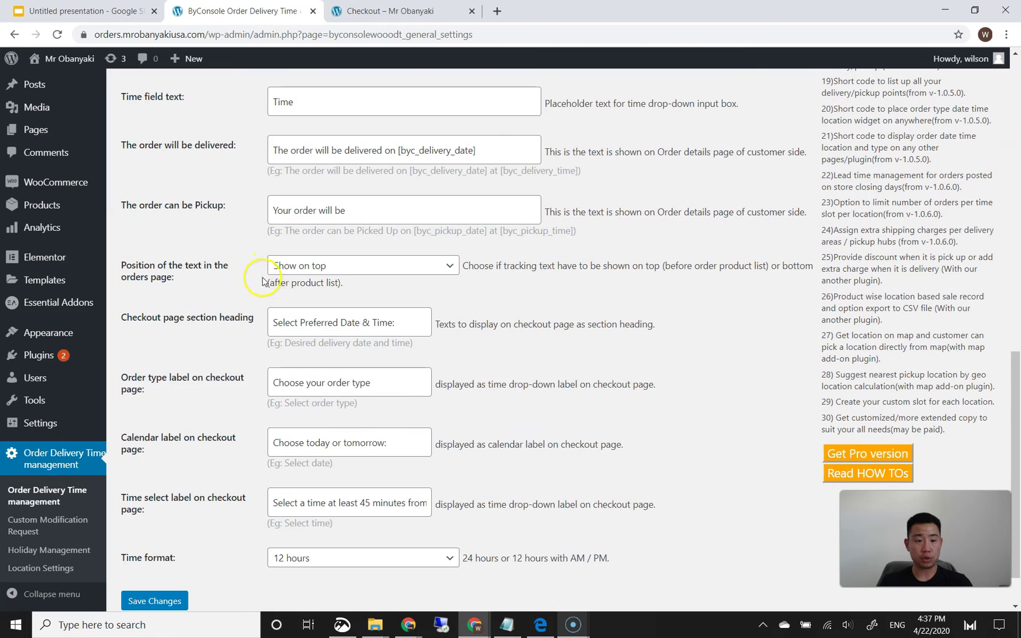
pyautogui.click(297, 211)
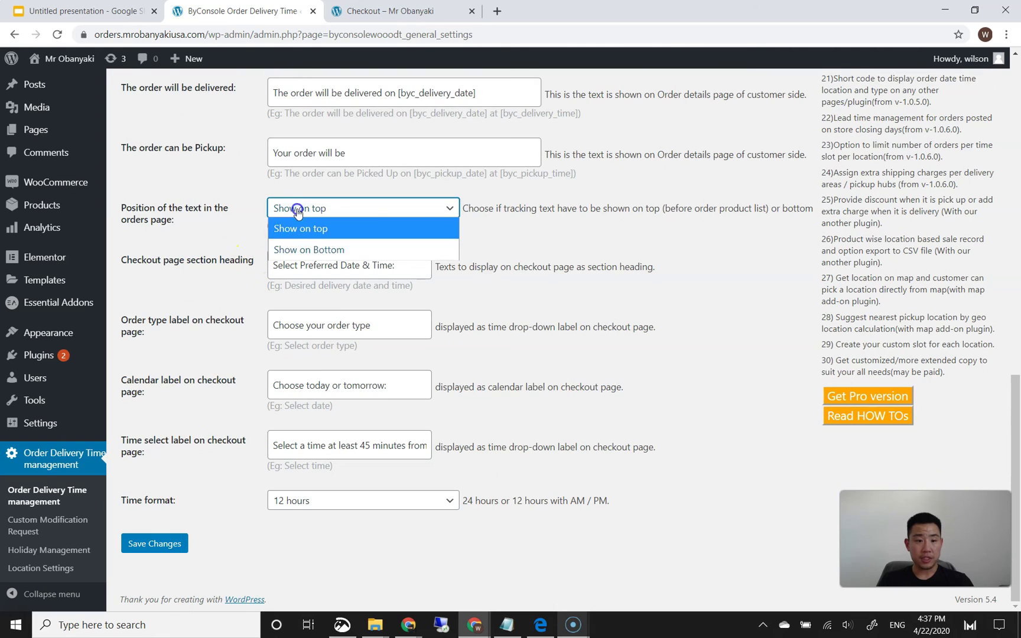
pyautogui.click(251, 229)
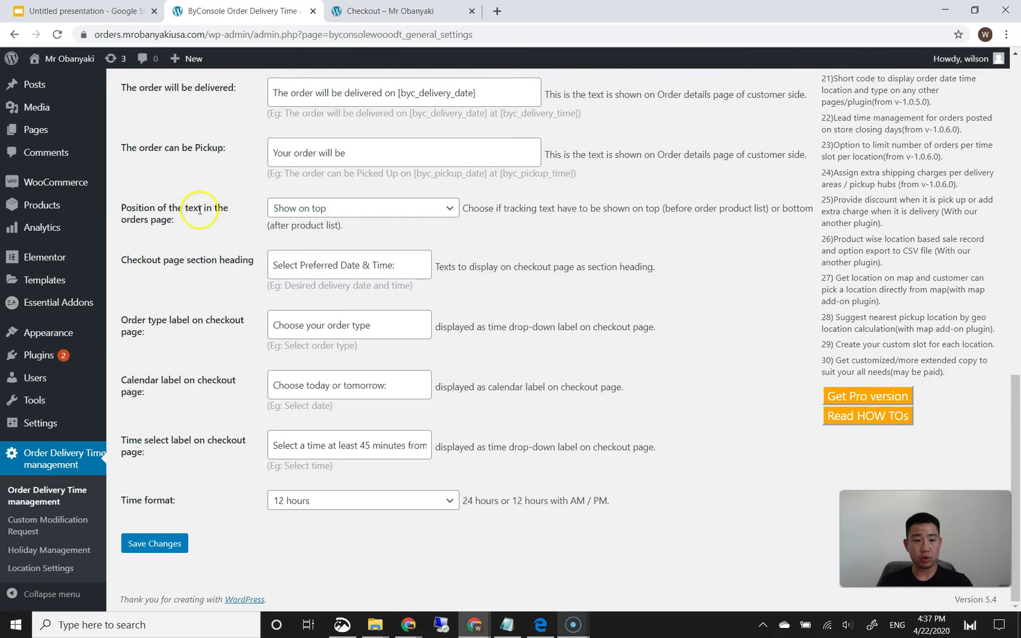
pyautogui.click(290, 212)
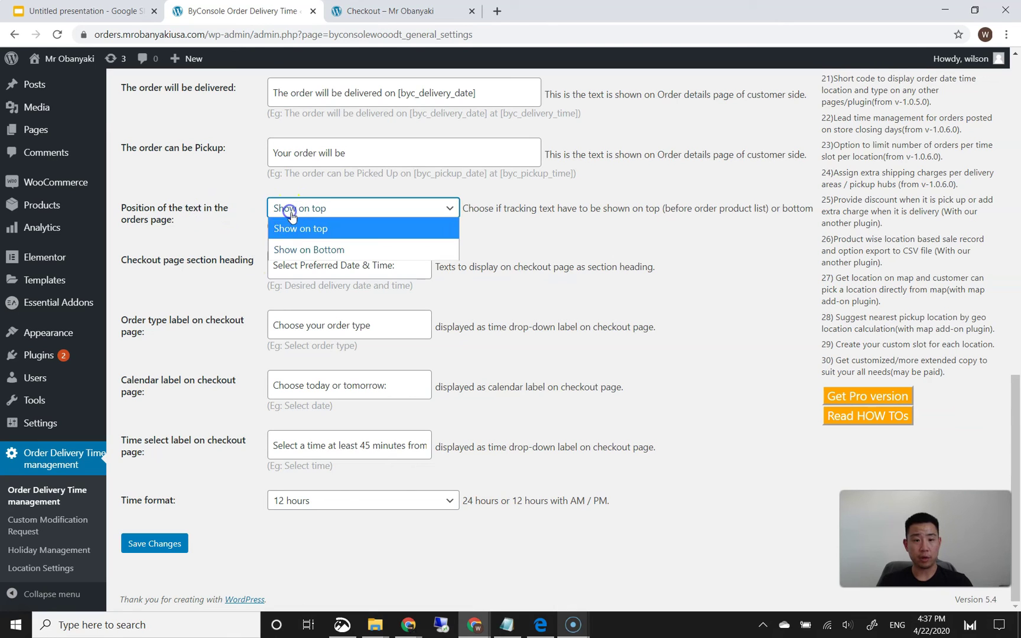
pyautogui.click(240, 234)
pyautogui.click(295, 210)
pyautogui.click(293, 208)
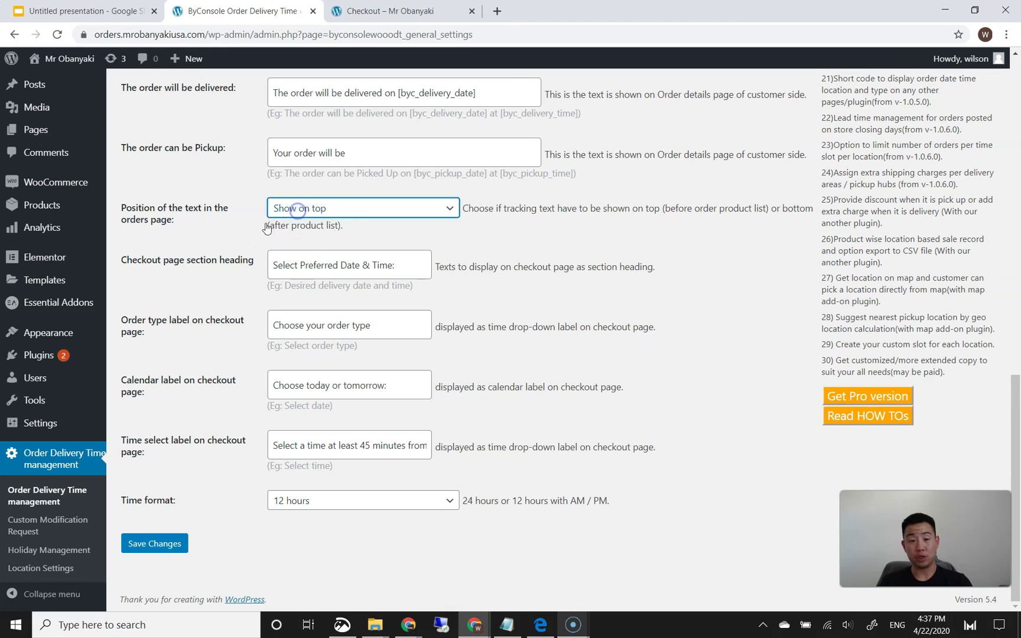
pyautogui.click(233, 220)
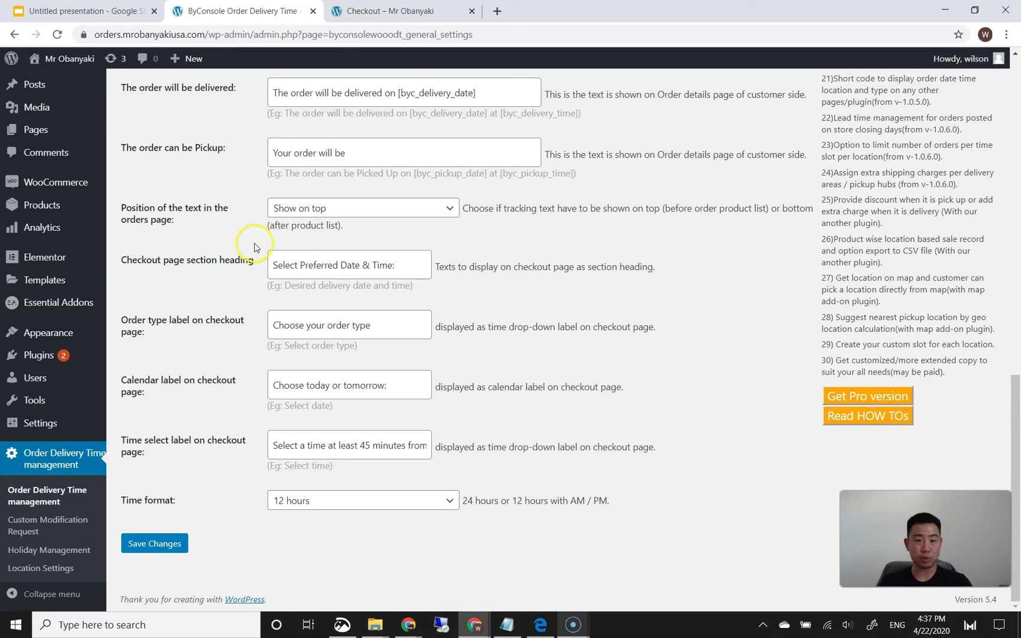
pyautogui.click(238, 498)
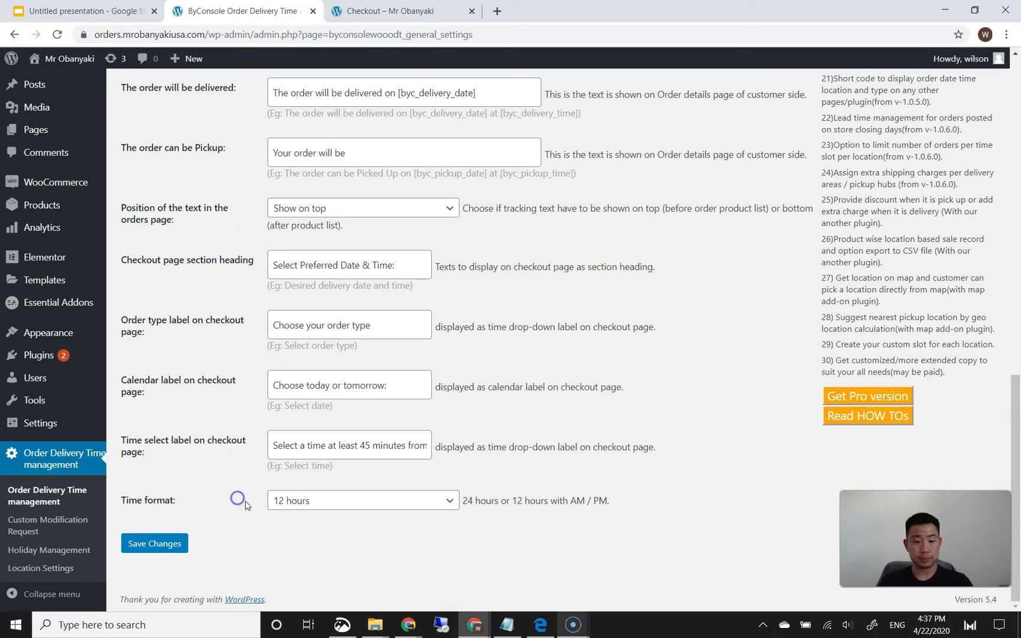
pyautogui.click(155, 543)
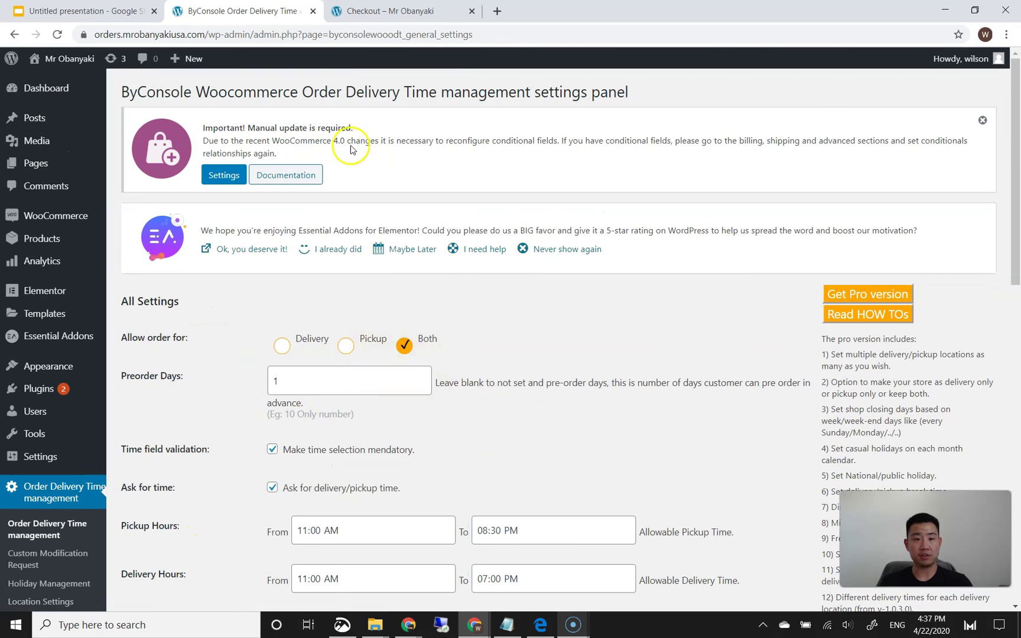
# - Add the Obanyaki Combo (3 Pack) from the store menu to the cart and proceed to checkout
pyautogui.click(370, 24)
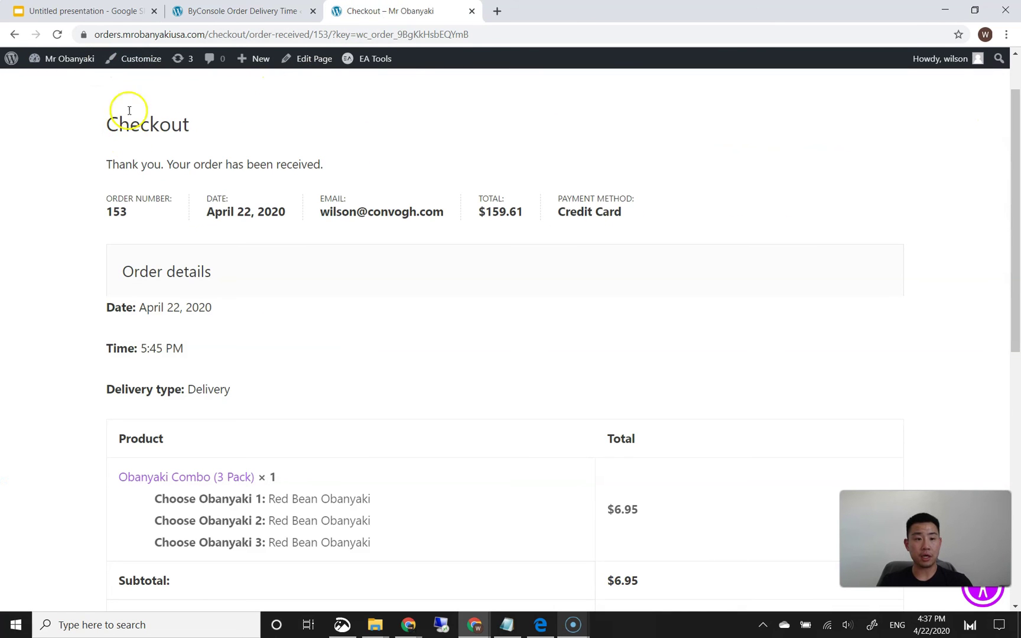
pyautogui.moveTo(50, 62)
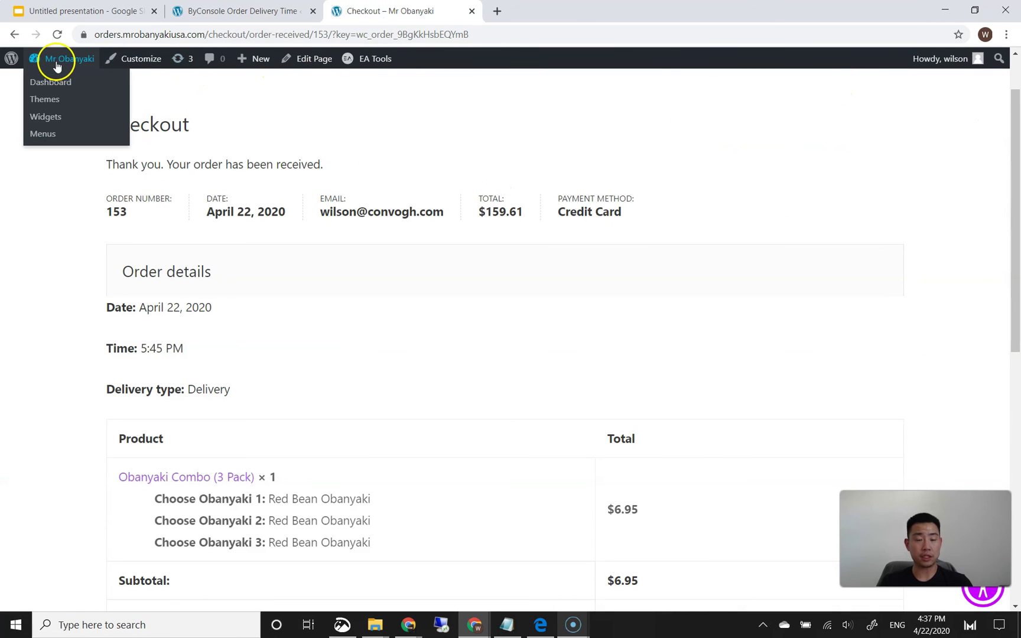
pyautogui.scroll(1, 178, 177)
pyautogui.click(740, 109)
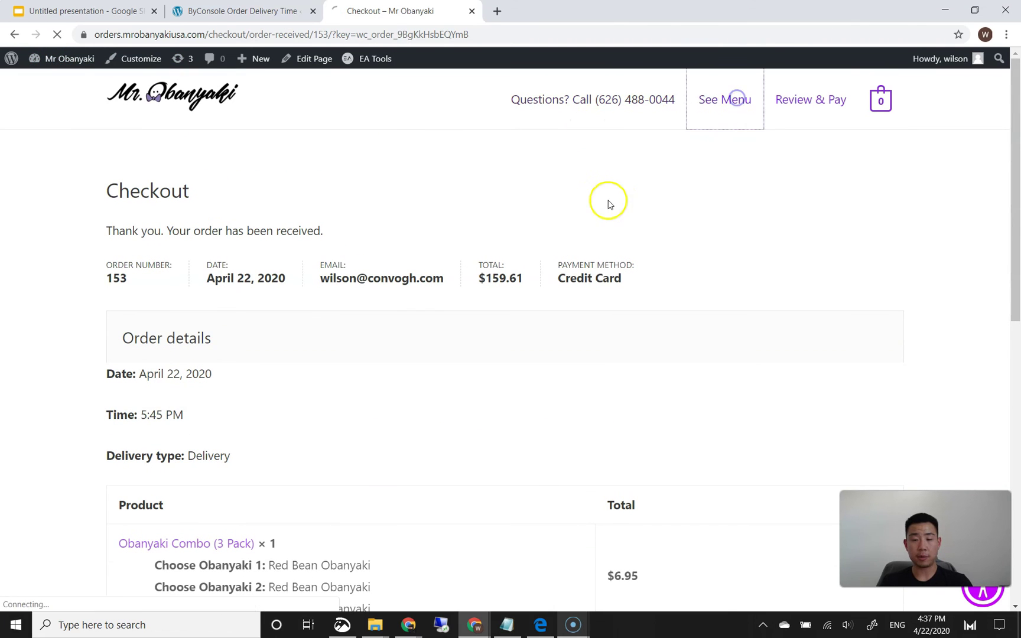
pyautogui.scroll(-2, 473, 331)
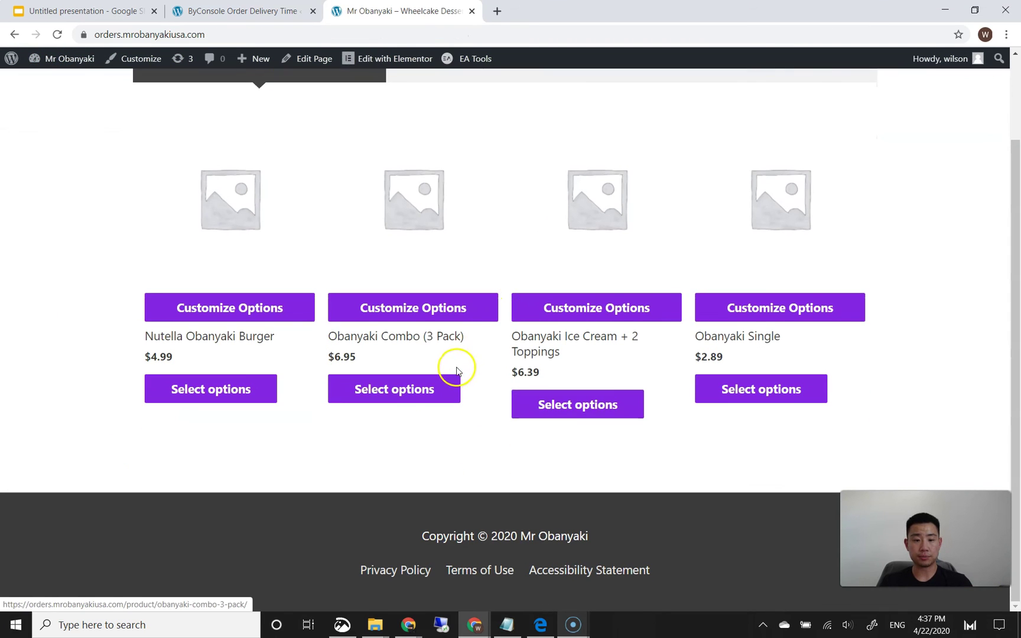
pyautogui.click(449, 384)
pyautogui.scroll(-2, 588, 393)
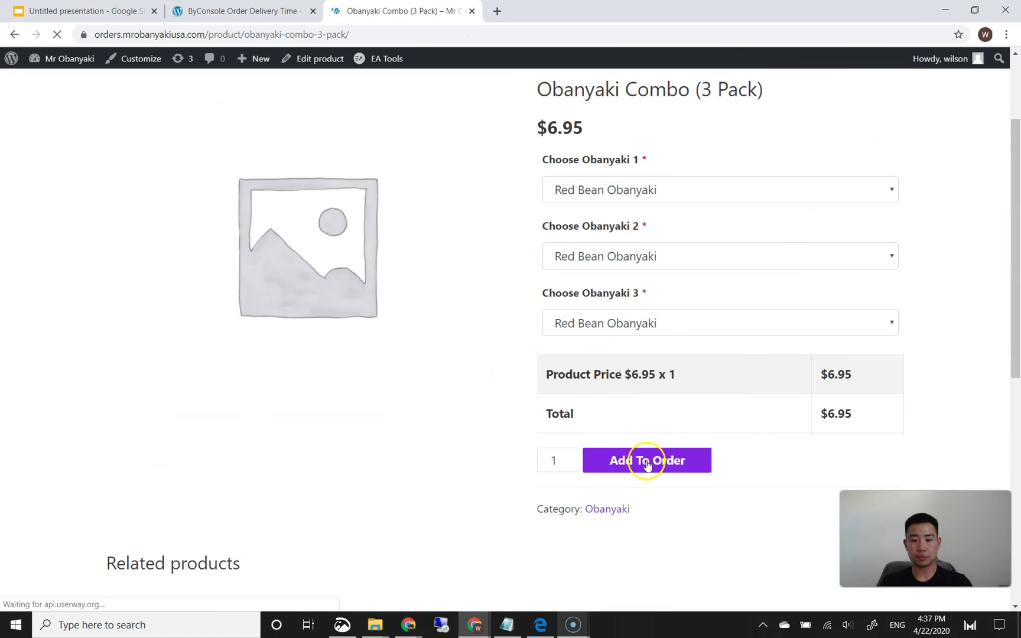
pyautogui.click(643, 460)
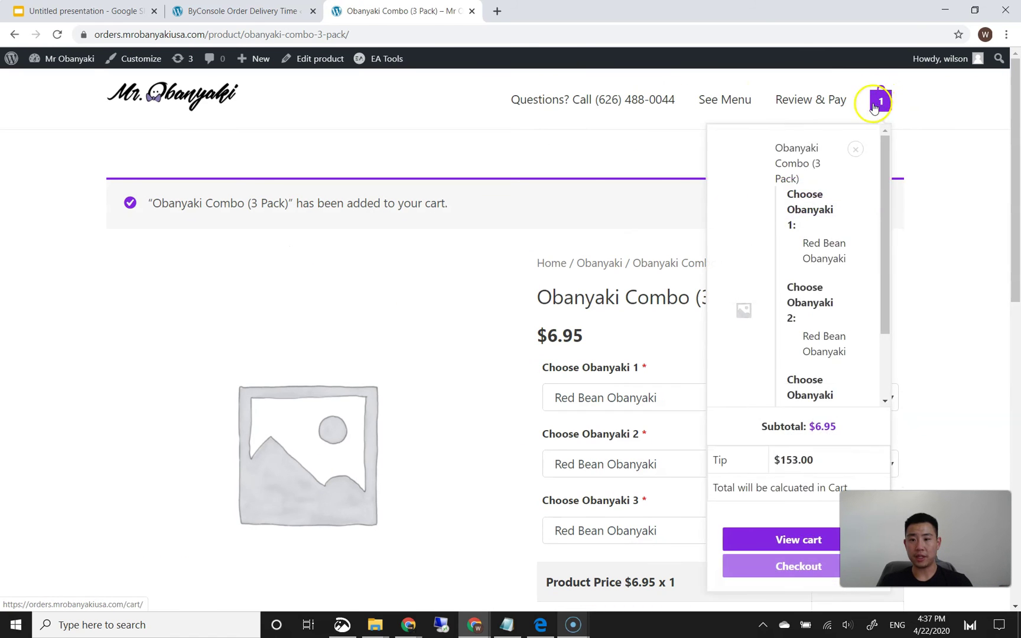
pyautogui.click(809, 106)
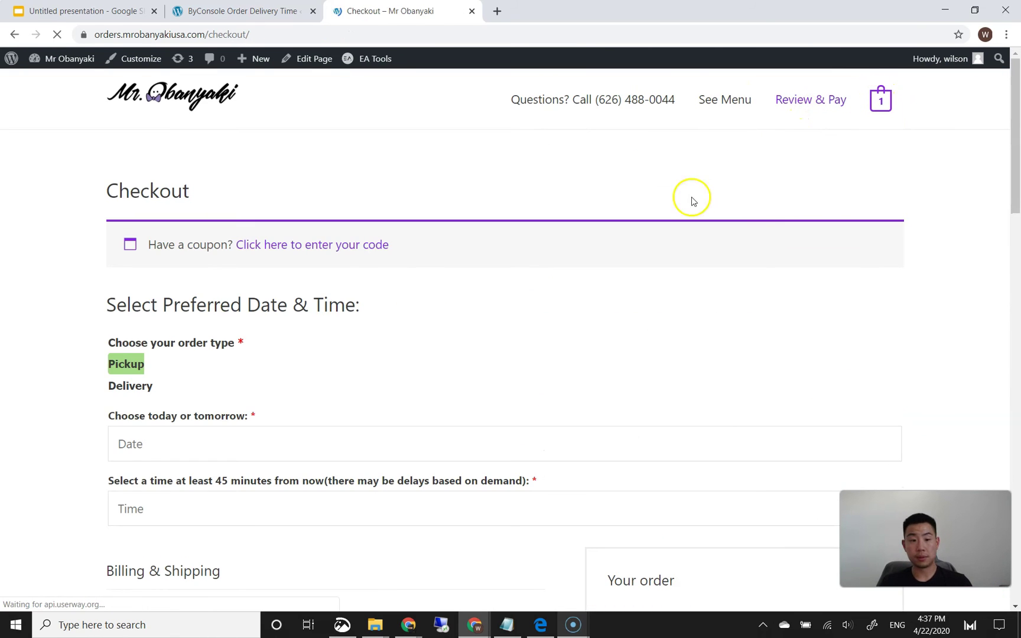
# - Set the checkout order type to Pickup
pyautogui.scroll(-2, 413, 304)
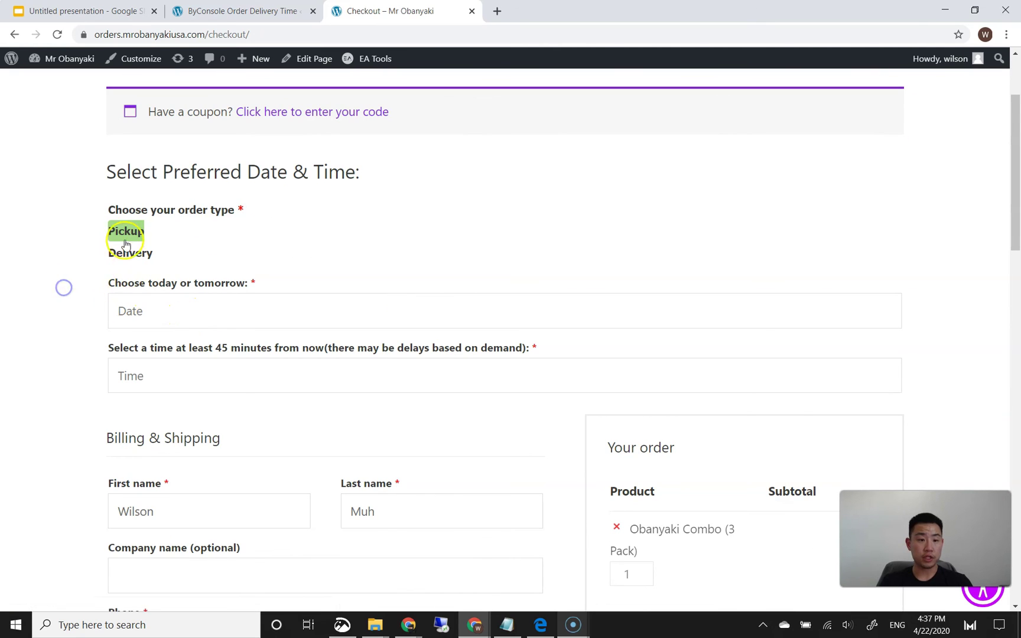
pyautogui.click(136, 257)
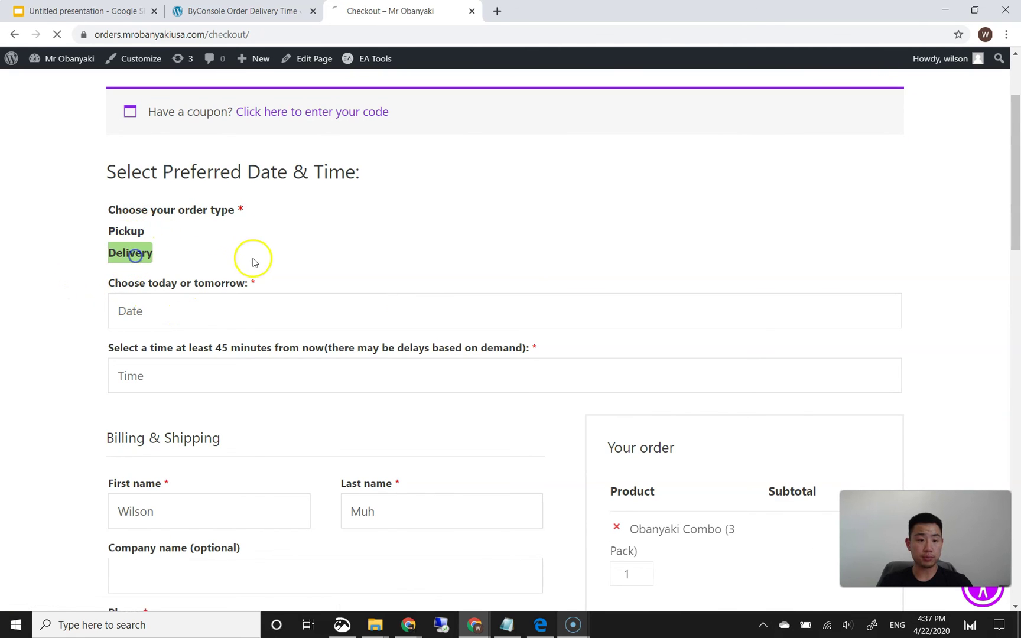
pyautogui.click(133, 231)
pyautogui.click(136, 254)
pyautogui.click(131, 232)
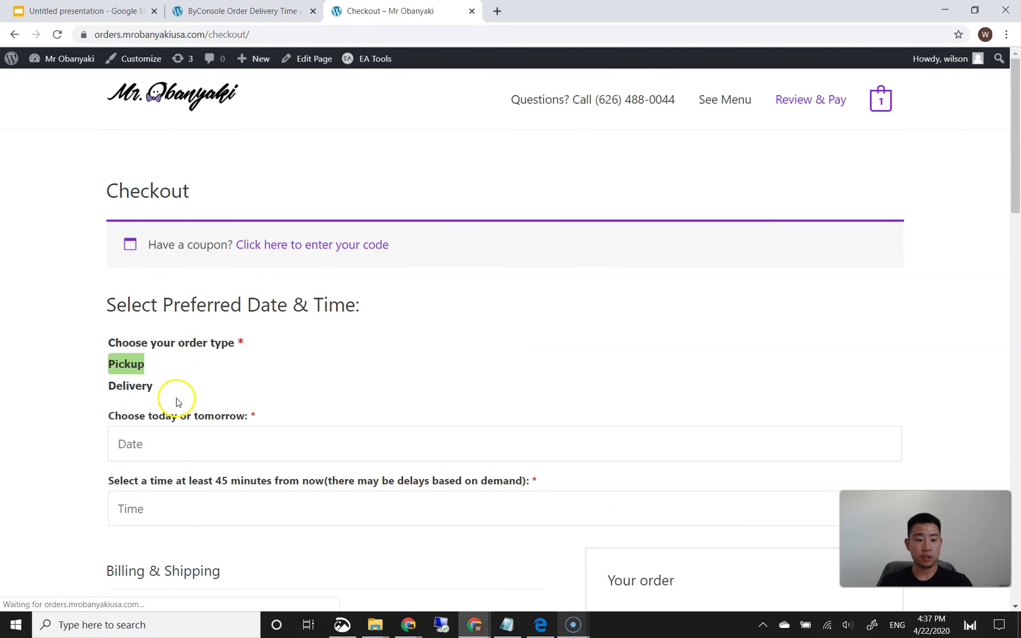
# - Choose 22 April as the pickup date and 04:45 PM as the pickup time
pyautogui.click(157, 437)
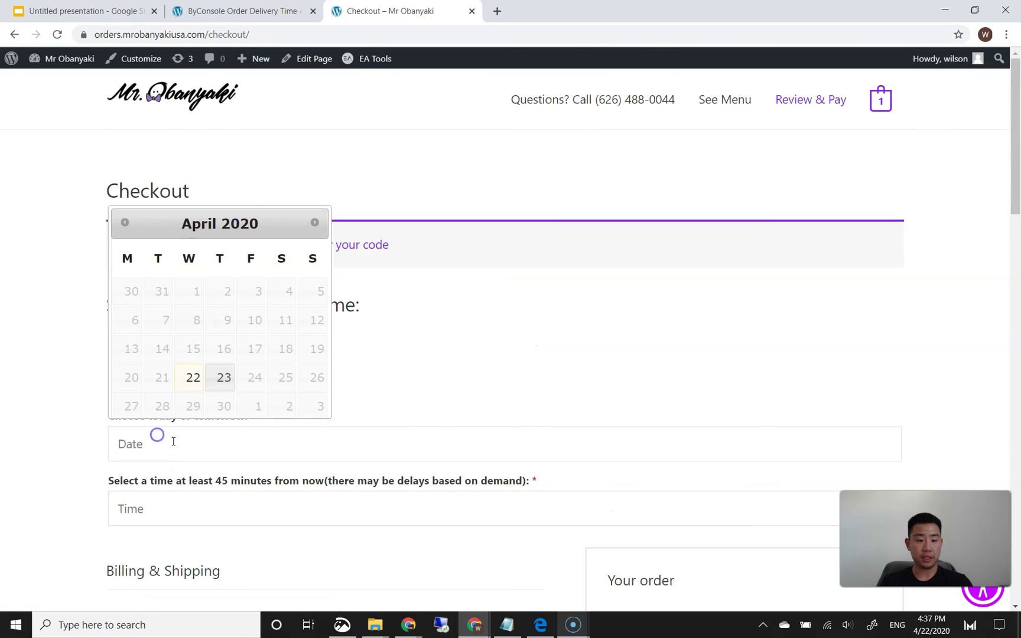
pyautogui.click(193, 377)
pyautogui.scroll(-2, 186, 368)
pyautogui.click(185, 368)
pyautogui.click(146, 405)
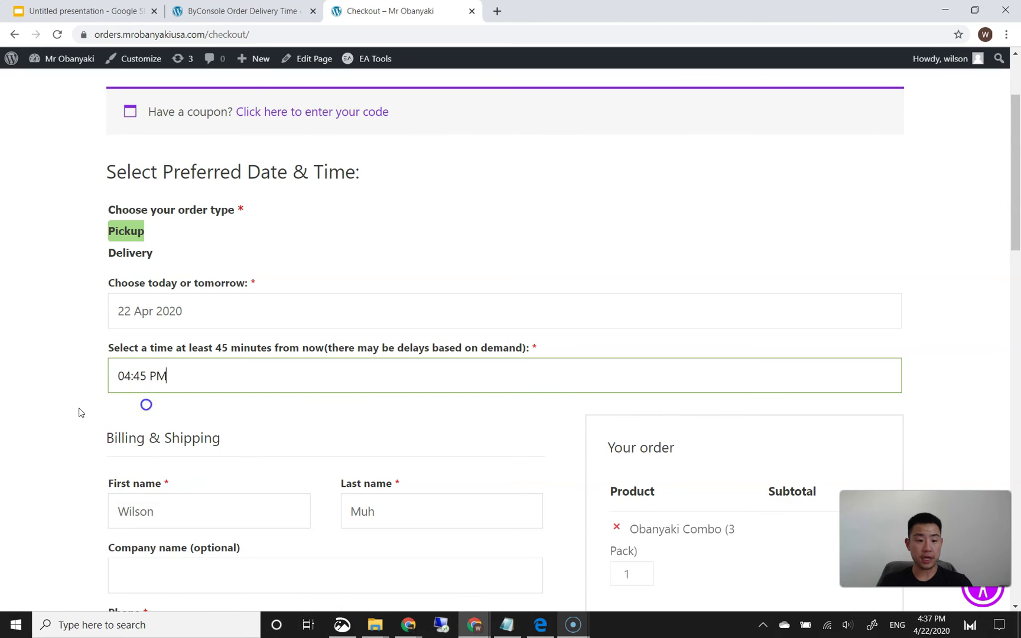
pyautogui.scroll(-2, 90, 412)
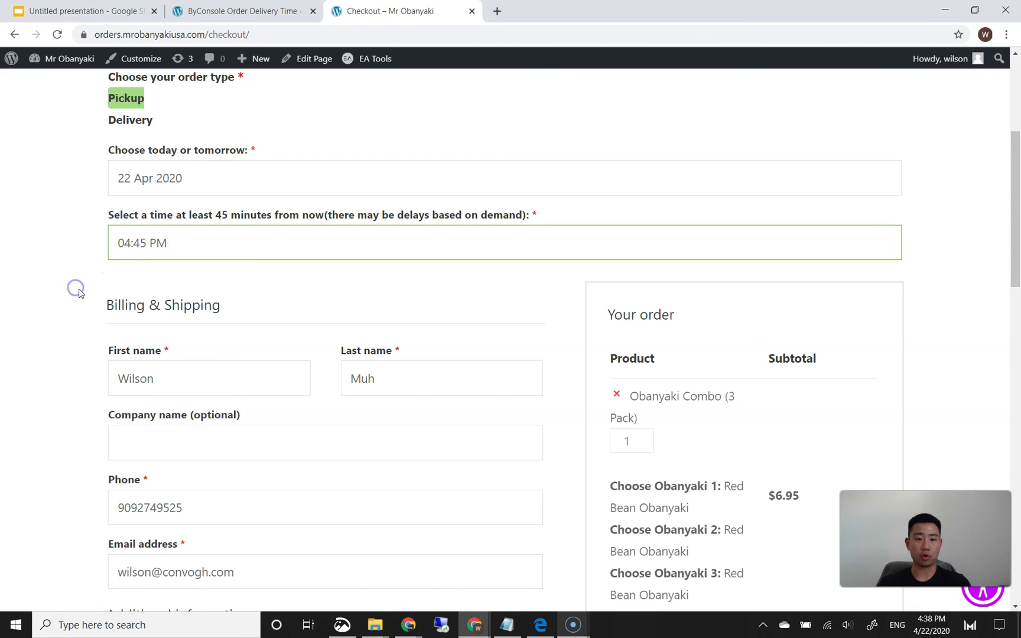
pyautogui.scroll(-1, 78, 294)
pyautogui.click(173, 174)
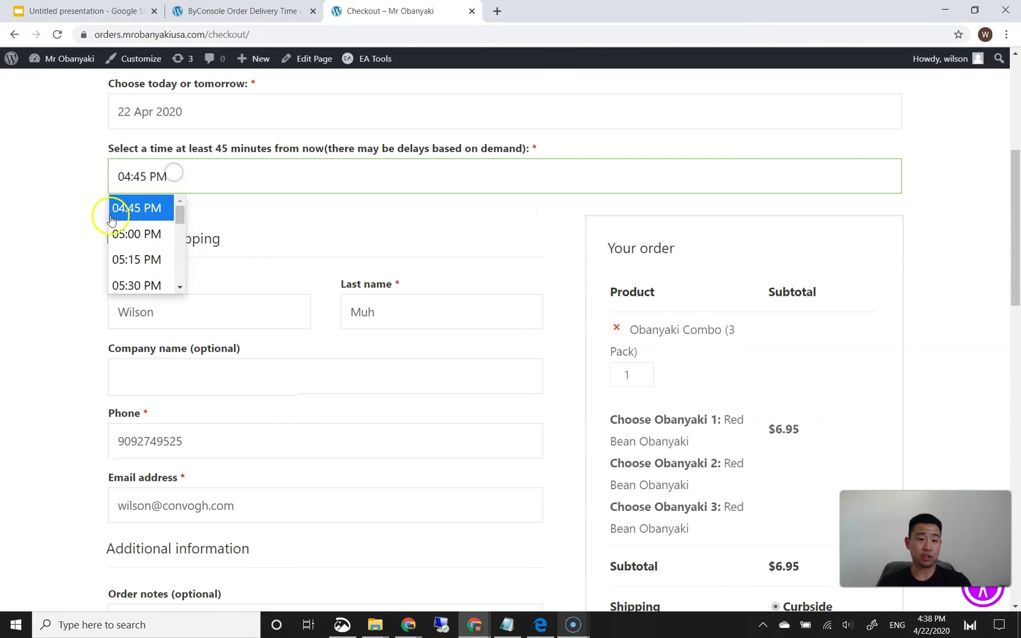
pyautogui.click(37, 222)
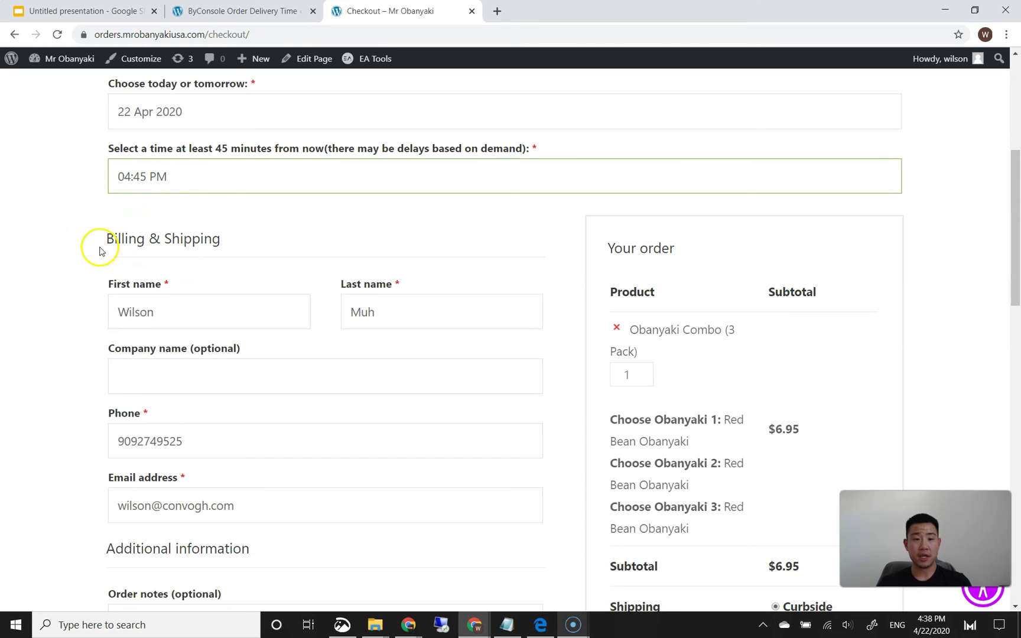
pyautogui.moveTo(170, 149); pyautogui.dragTo(201, 152)
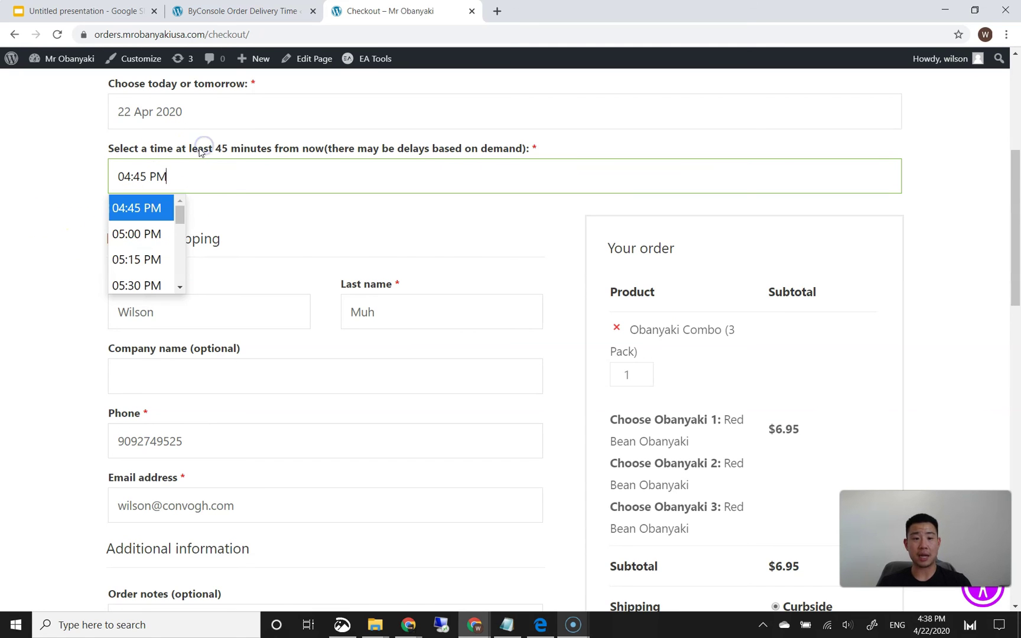
pyautogui.click(97, 194)
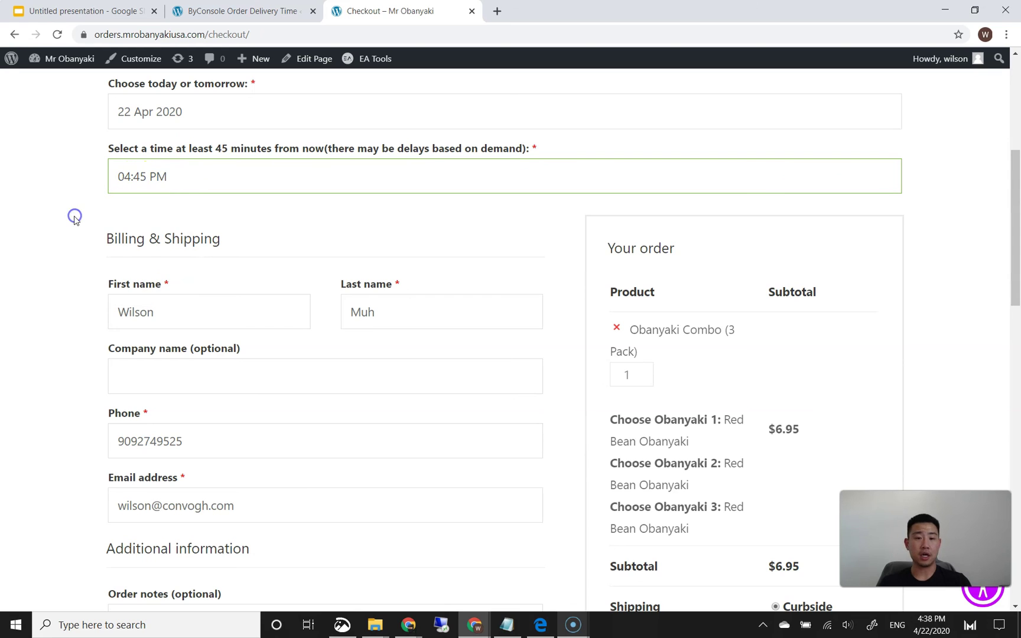
# - Enter the Stripe test card number and expiry, then place the $160.61 order
pyautogui.scroll(-8, 75, 249)
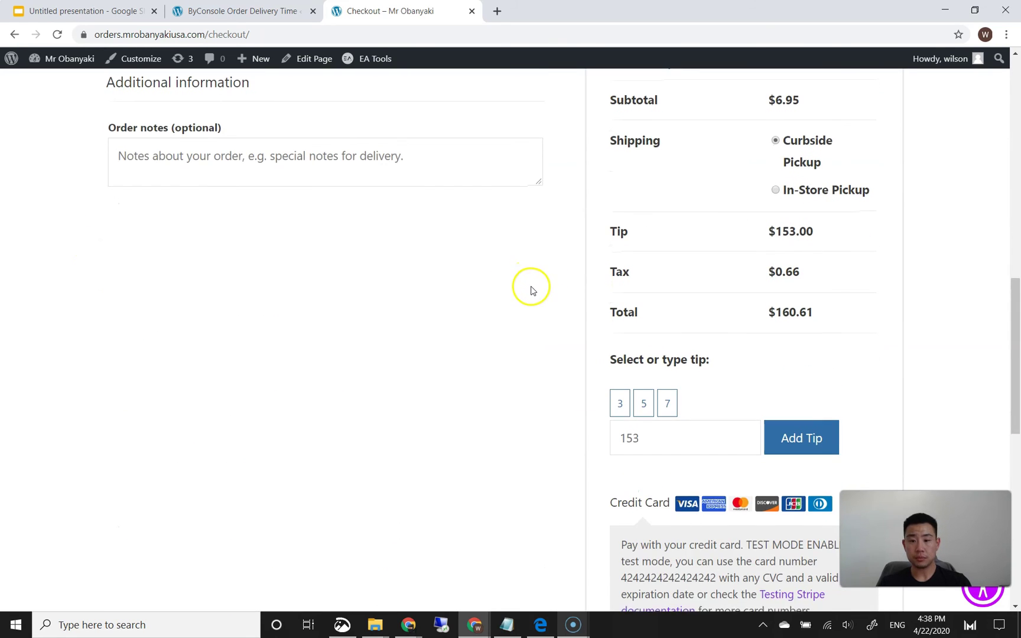
pyautogui.scroll(-5, 591, 303)
pyautogui.write('4')
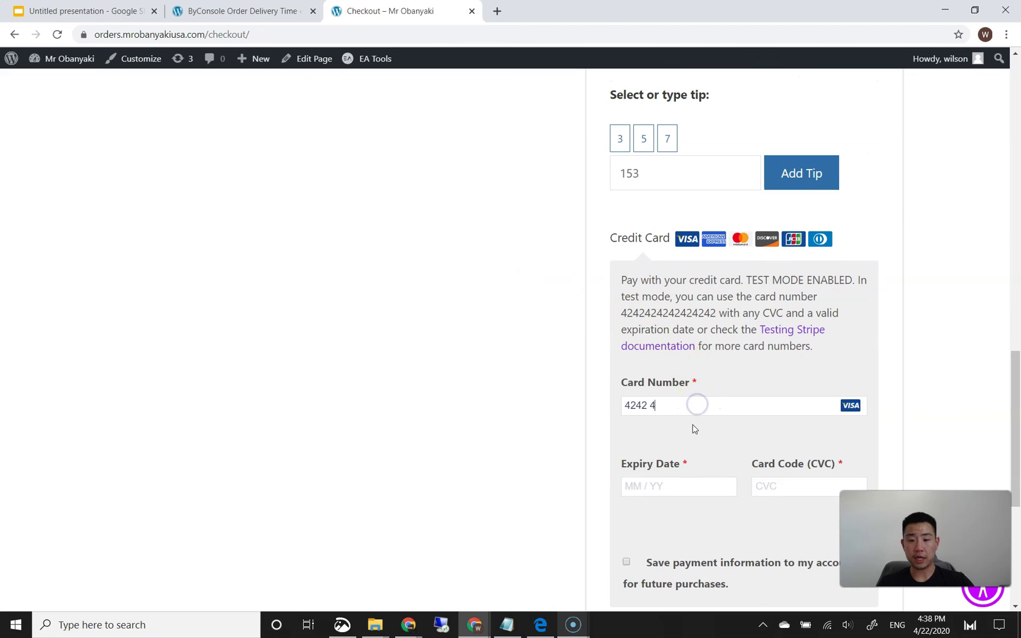
pyautogui.write('2424242420424')
pyautogui.click(770, 485)
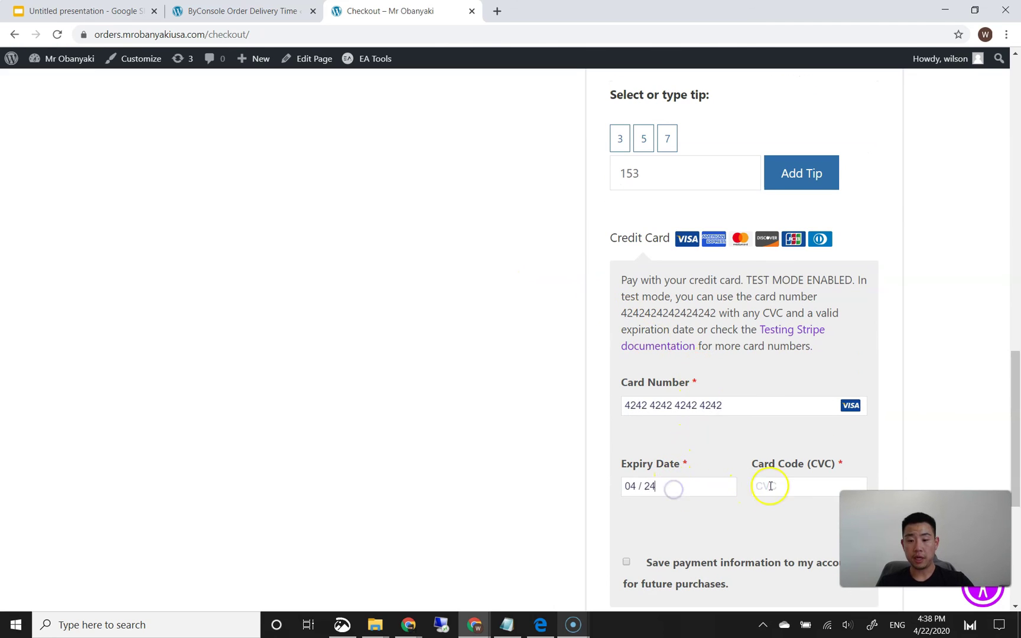
pyautogui.write('424')
pyautogui.scroll(-4, 502, 471)
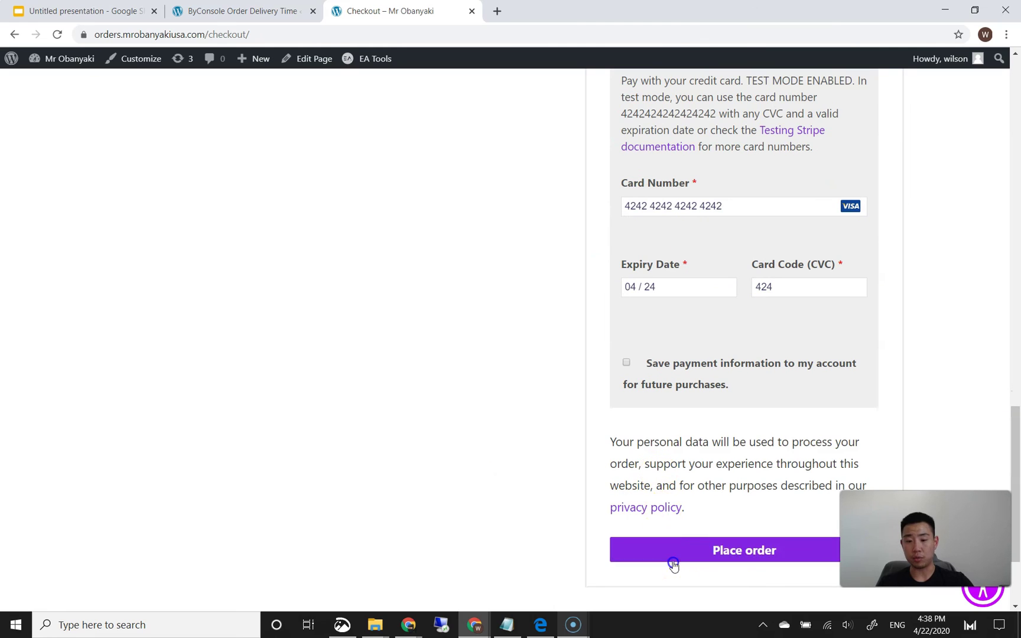
pyautogui.click(645, 548)
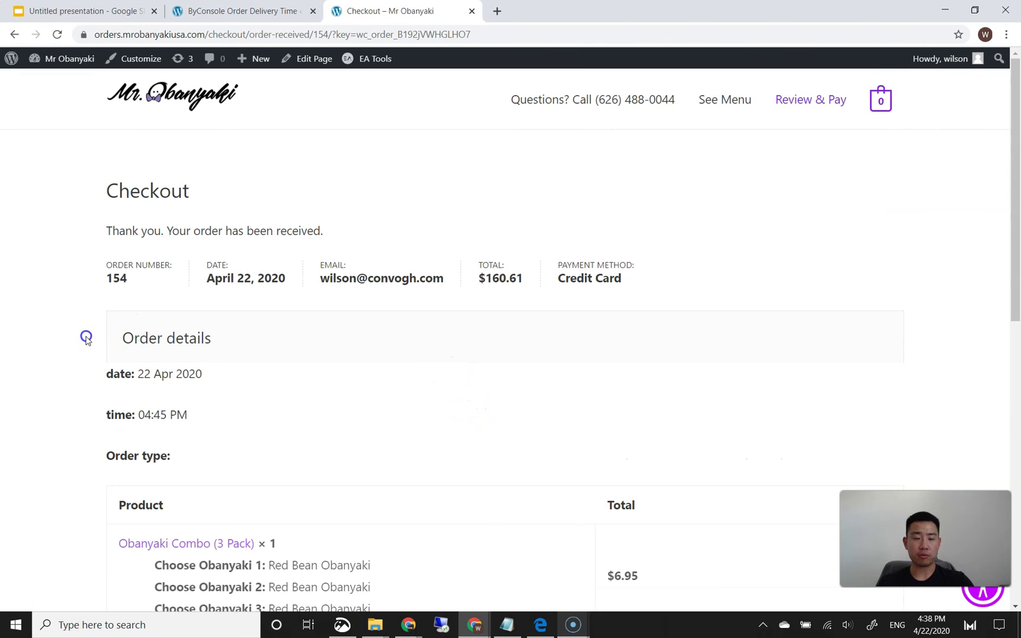
pyautogui.scroll(-1, 87, 335)
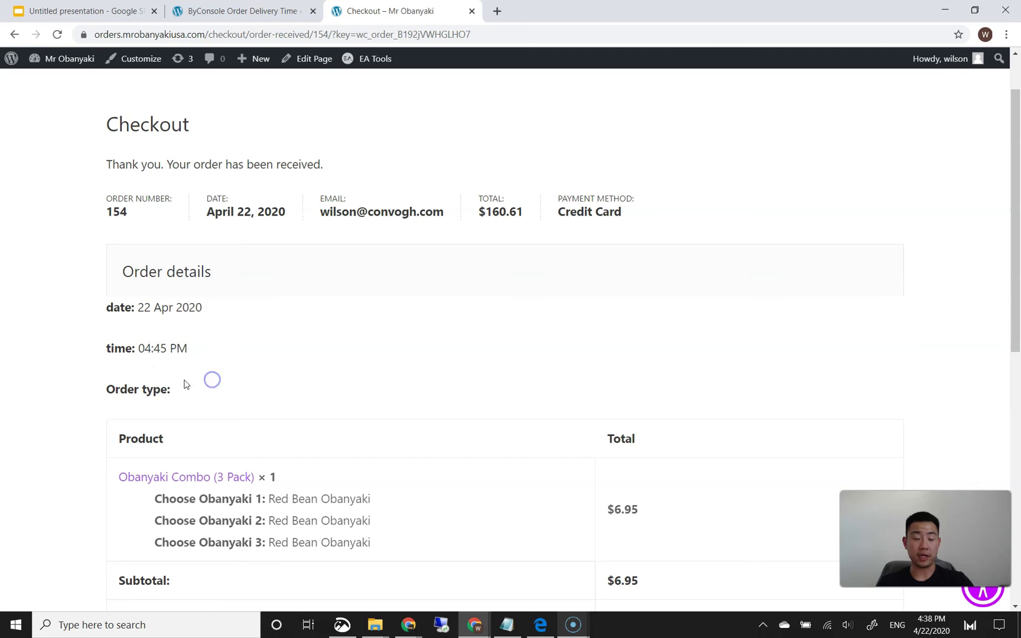
pyautogui.scroll(-5, 101, 382)
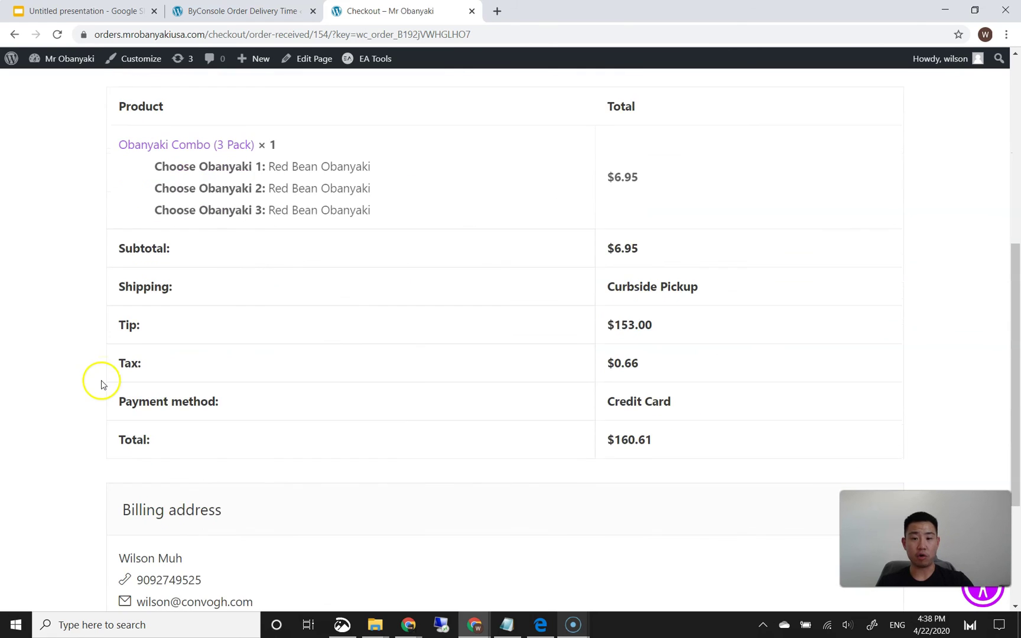
pyautogui.scroll(4, 101, 384)
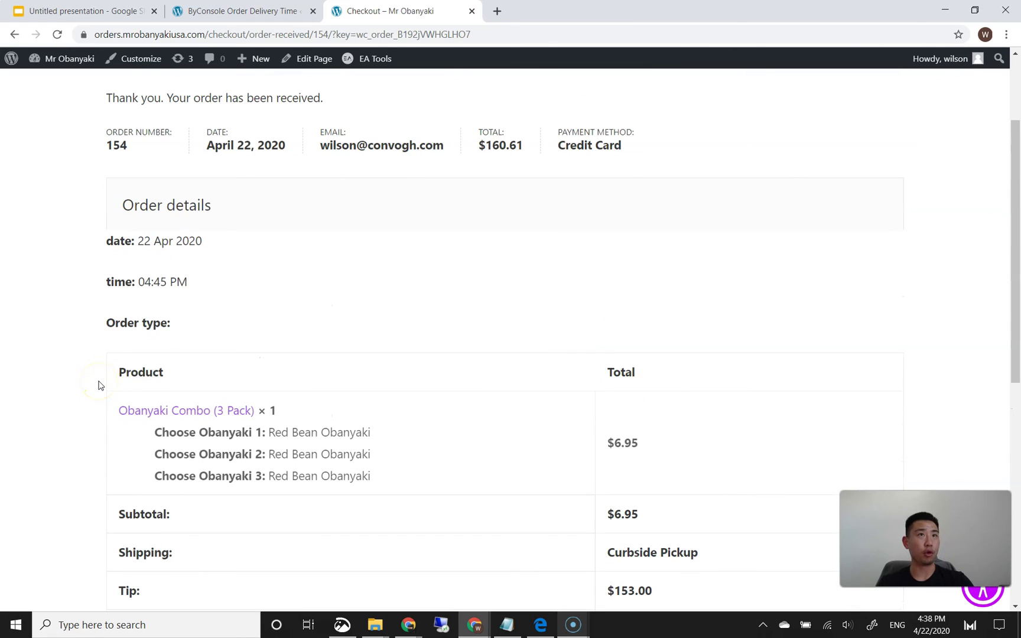
pyautogui.scroll(1, 69, 360)
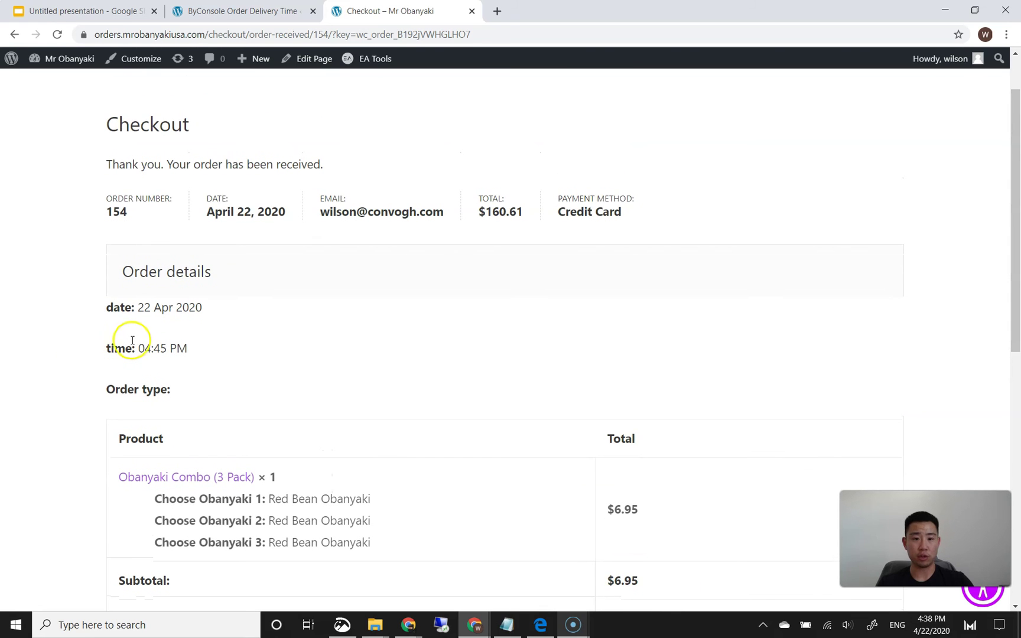
pyautogui.scroll(-8, 80, 349)
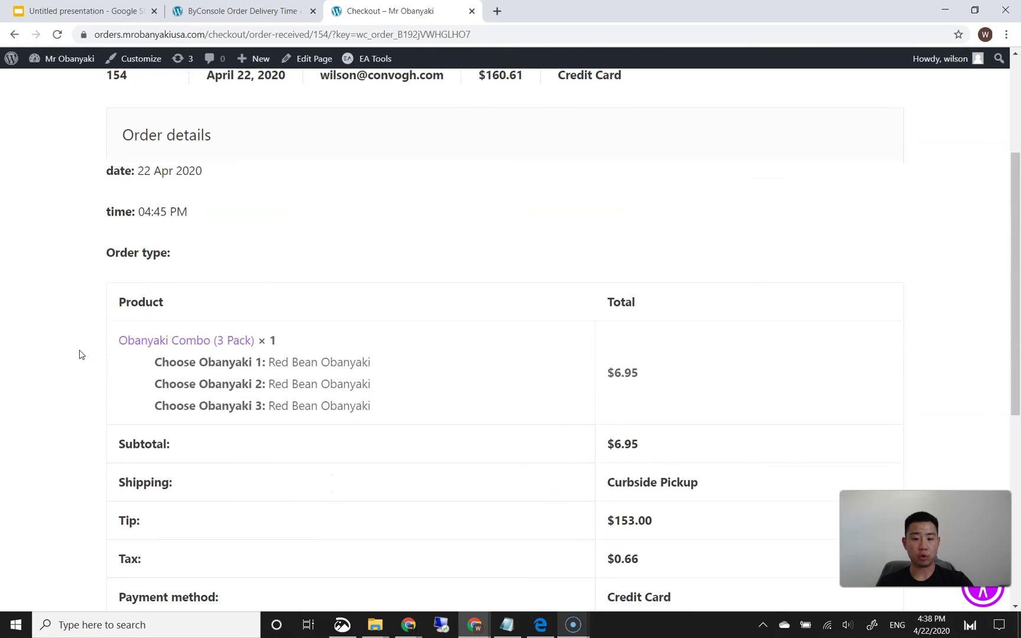
pyautogui.scroll(8, 78, 359)
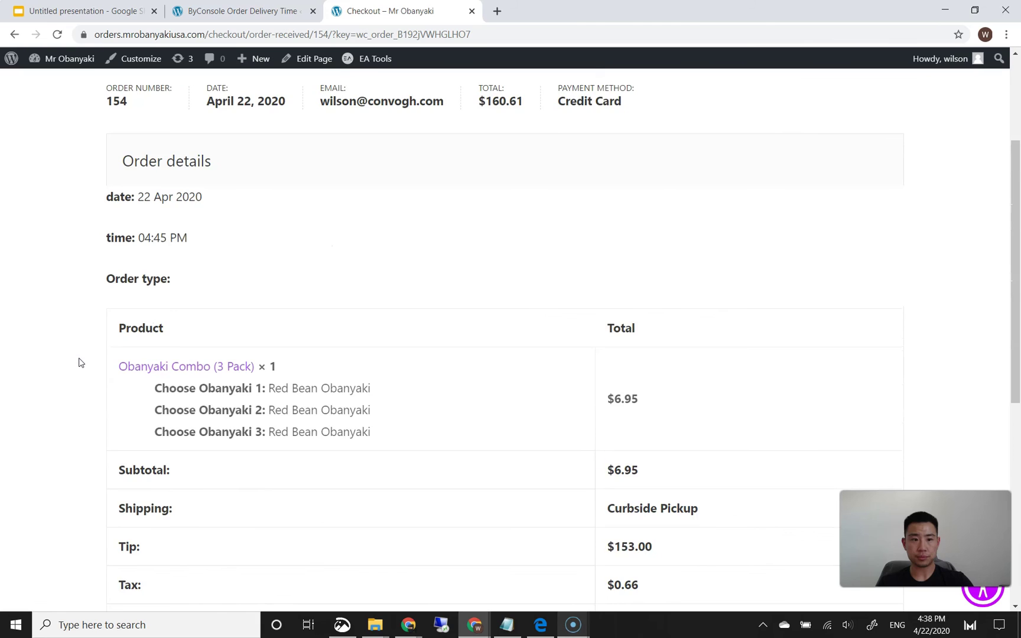
pyautogui.moveTo(153, 385); pyautogui.dragTo(205, 388)
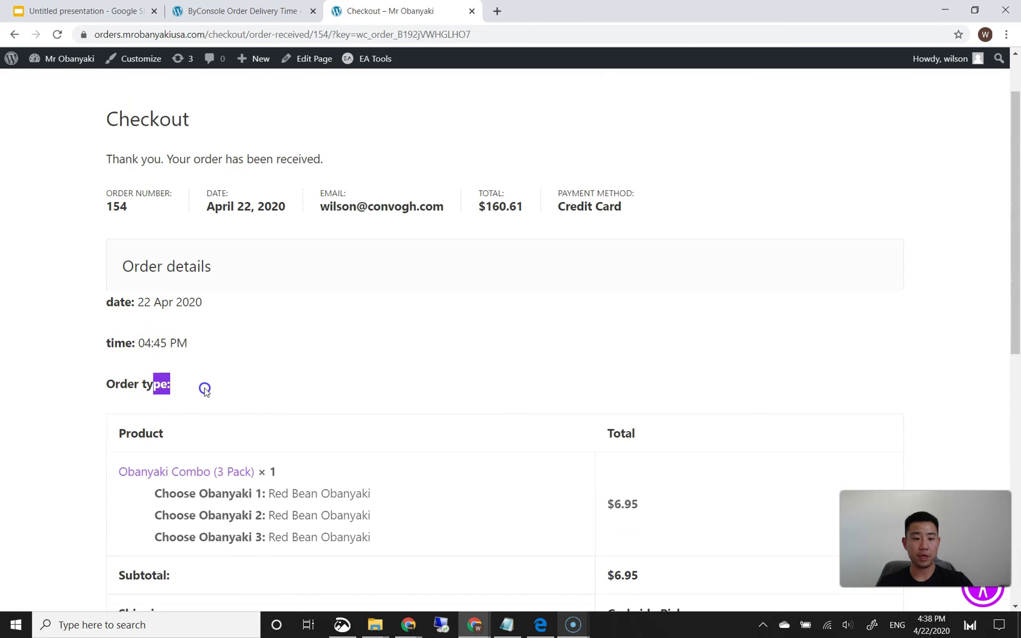
pyautogui.click(247, 388)
pyautogui.click(238, 385)
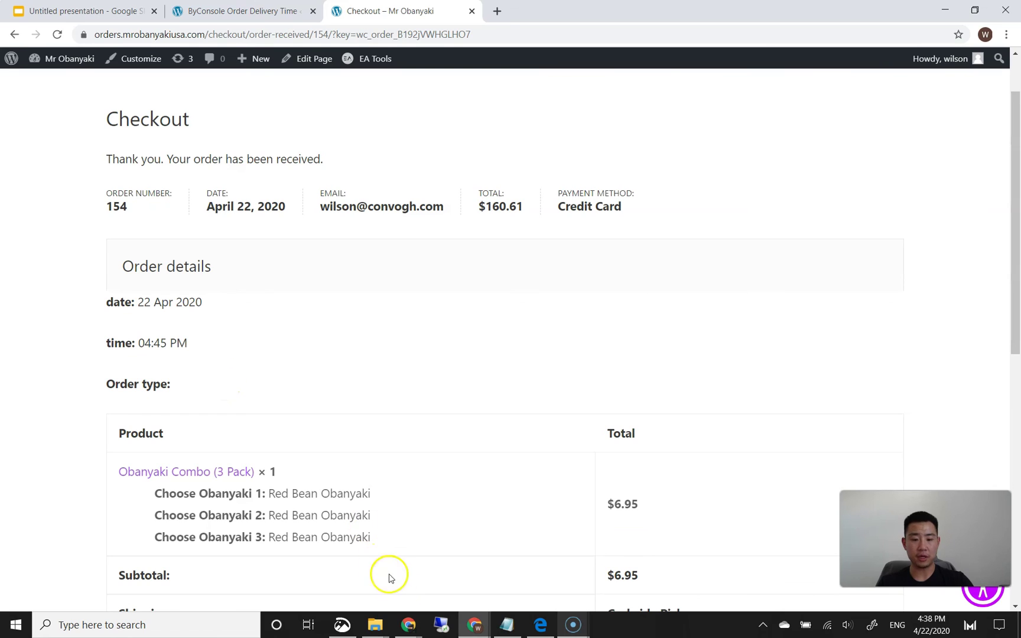
pyautogui.click(272, 359)
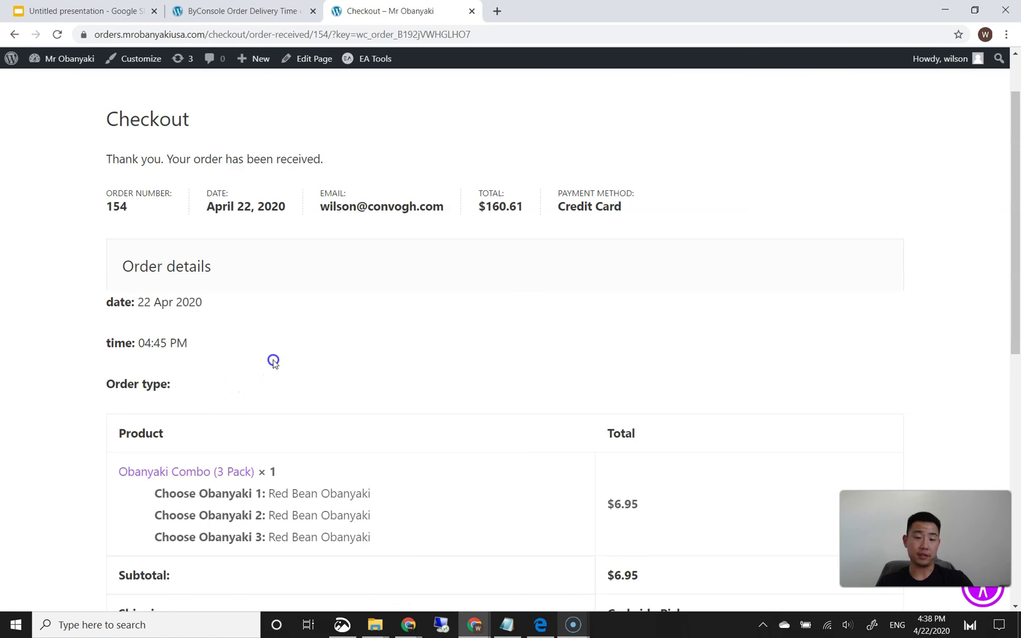